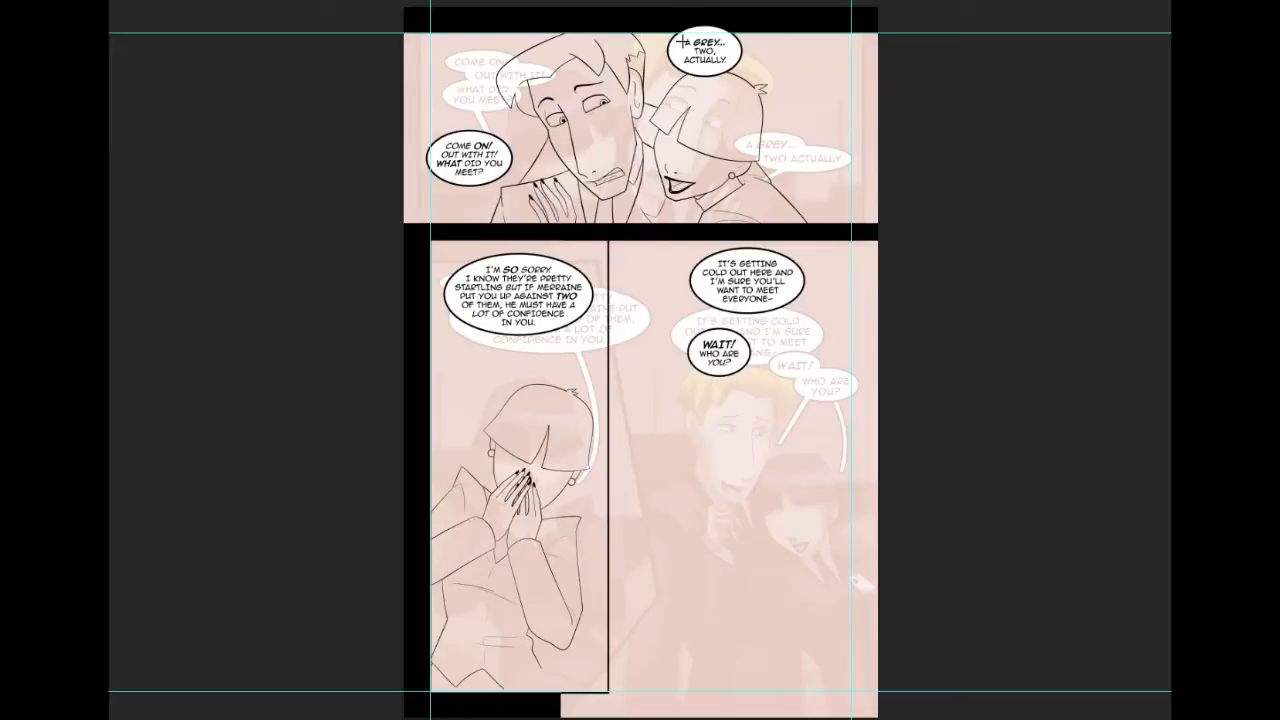
Step: Move the "A GREY... TWO, ACTUALLY." speech balloon to the top panel's upper-right corner, clear of the woman's head
{"action": "left_click_drag", "start_coordinate": [640, 24], "coordinate": [788, 115]}
{"action": "left_click_drag", "start_coordinate": [710, 58], "coordinate": [808, 58]}
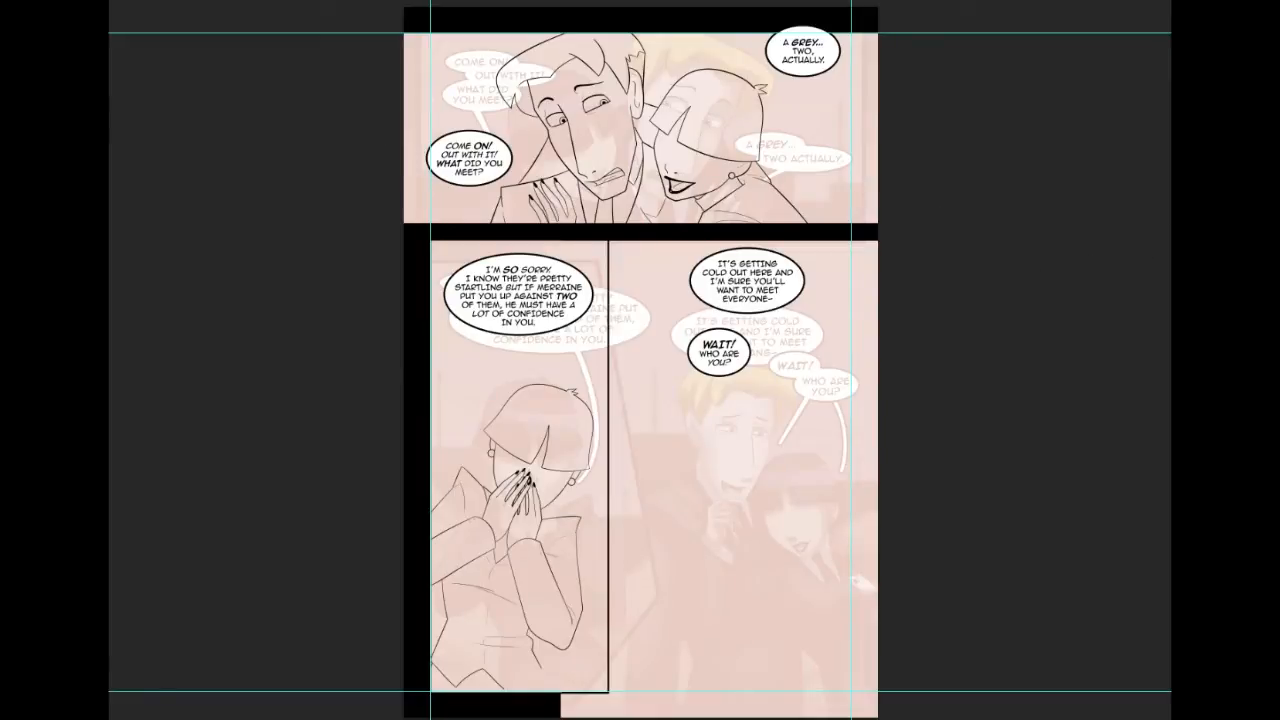
Step: Recolour the character line art orange with a fill, and adjust it with Hue/Saturation to Saturation +100 and Lightness -39
{"action": "key", "text": "shift+F5"}
{"action": "key", "text": "Return"}
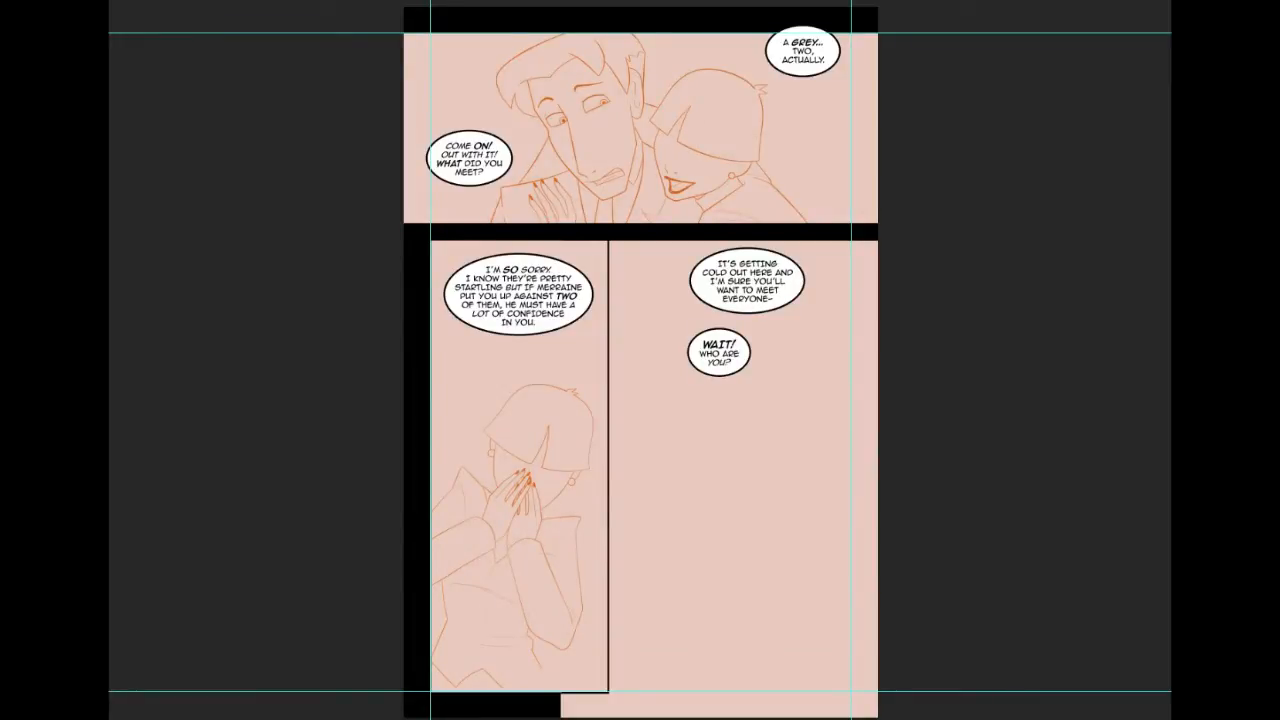
{"action": "key", "text": "ctrl+u"}
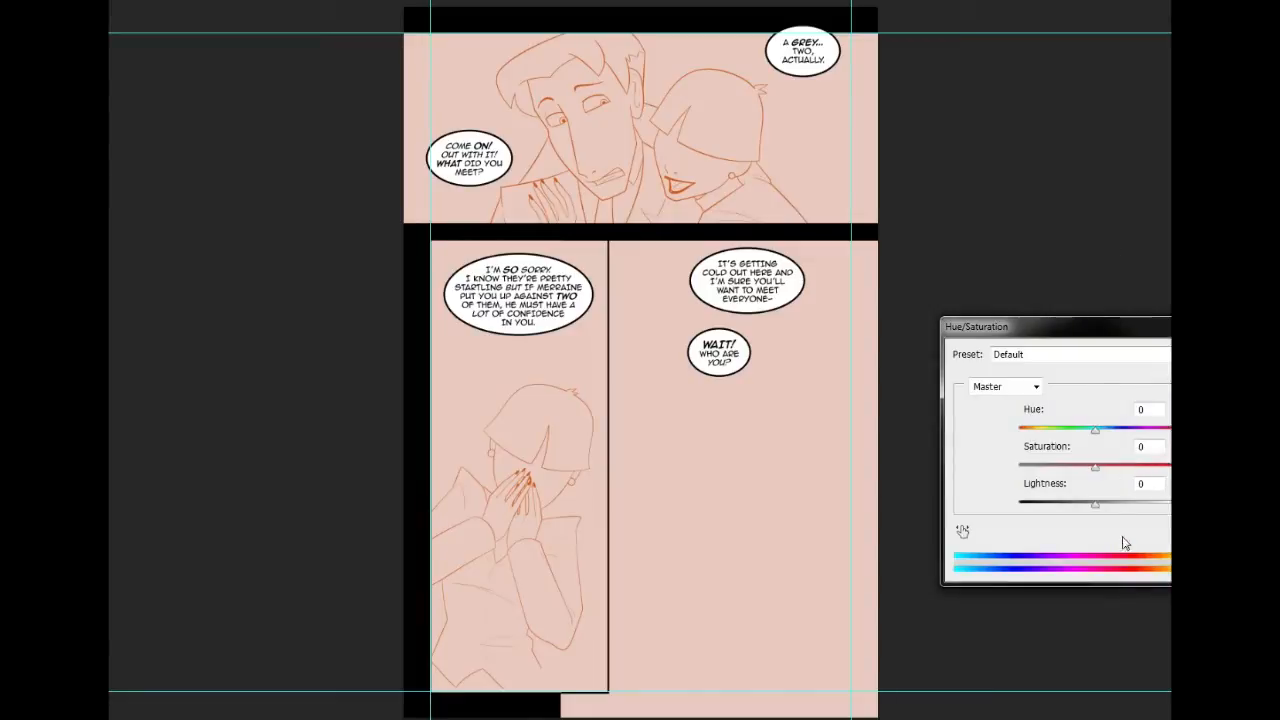
{"action": "left_click_drag", "start_coordinate": [1087, 505], "coordinate": [1056, 505]}
{"action": "left_click_drag", "start_coordinate": [1095, 467], "coordinate": [1170, 468]}
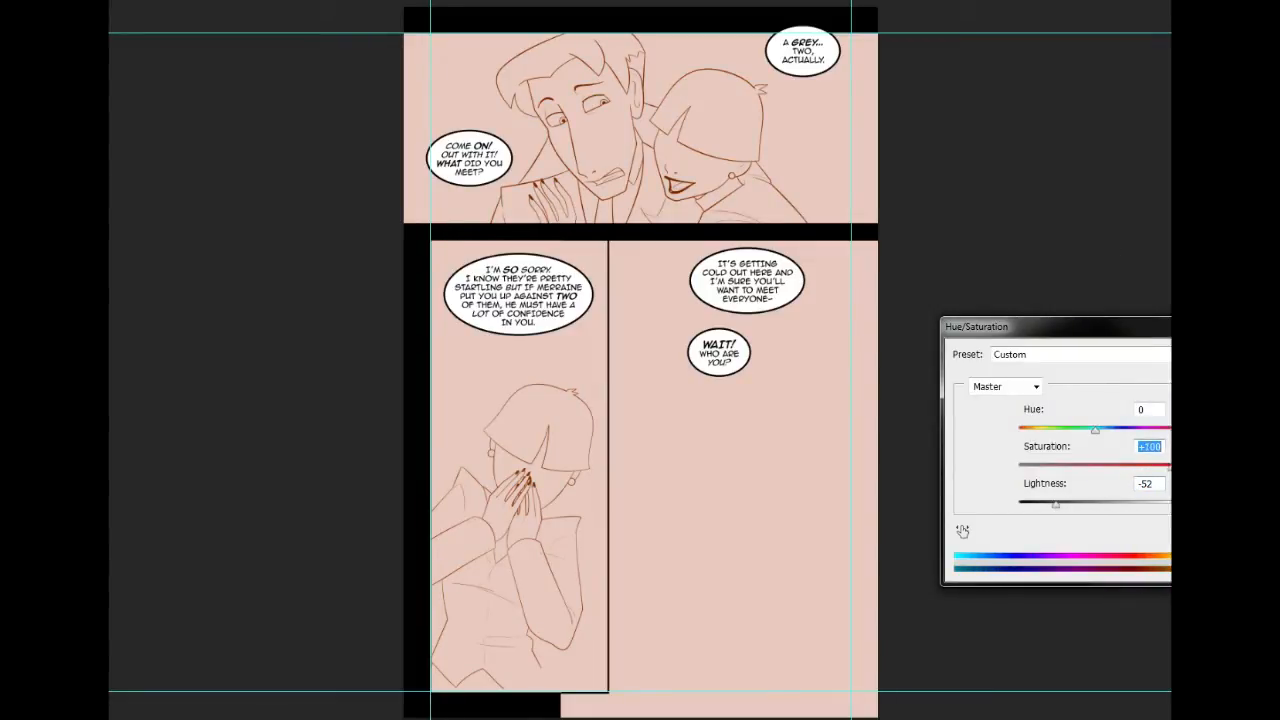
{"action": "left_click_drag", "start_coordinate": [1066, 508], "coordinate": [1062, 504]}
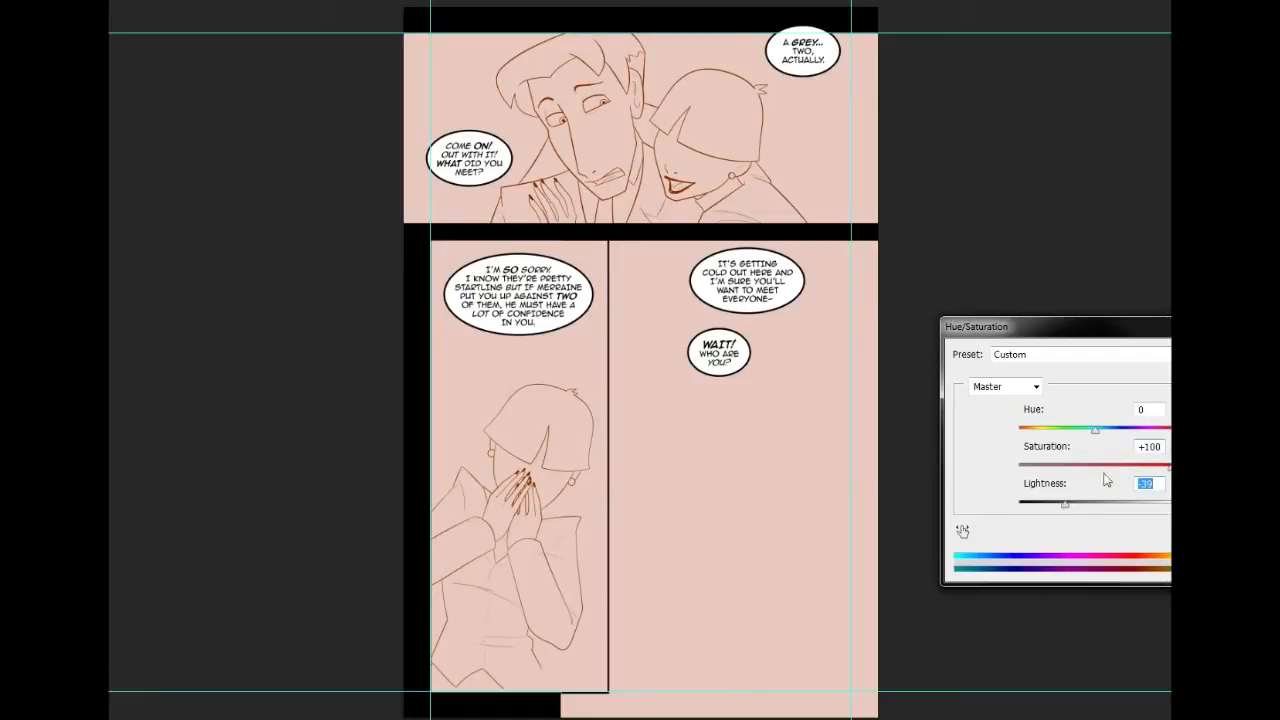
{"action": "key", "text": "Return"}
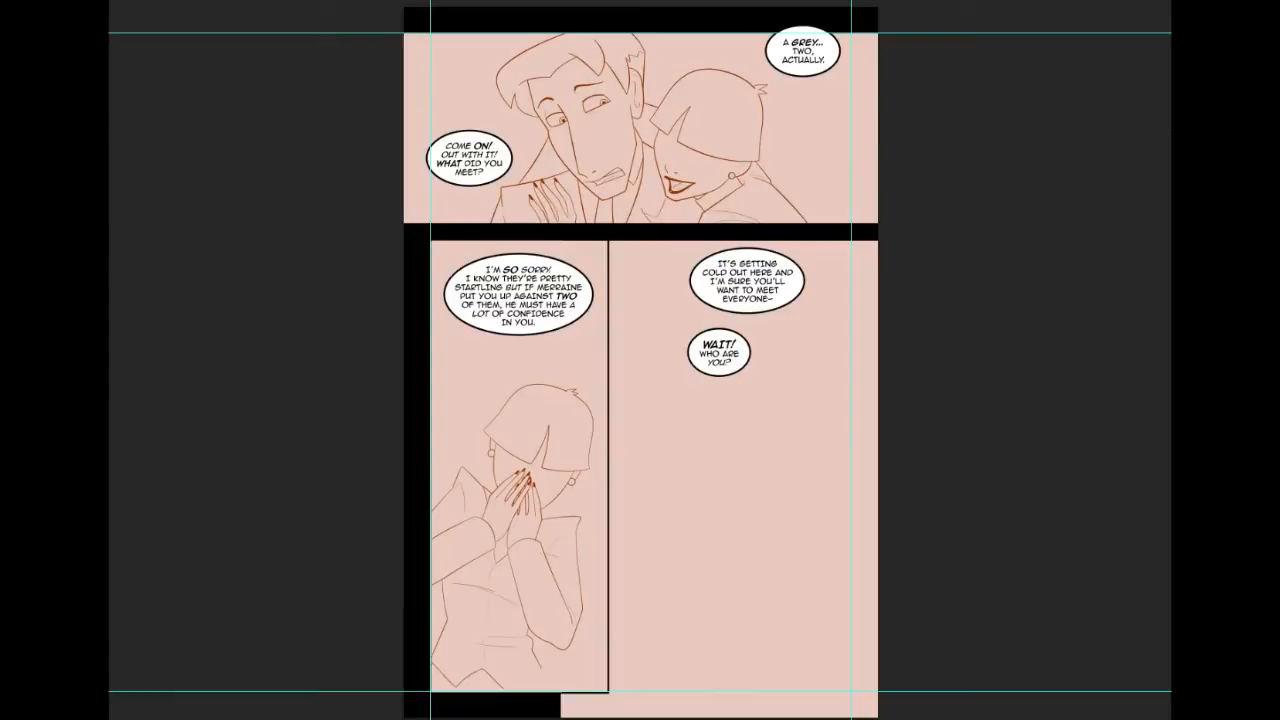
Step: Select the couple in the top panel and transform the drawing to be slightly smaller and tilted clockwise
{"action": "left_click_drag", "start_coordinate": [452, 16], "coordinate": [833, 245]}
{"action": "key", "text": "ctrl+t"}
{"action": "left_click_drag", "start_coordinate": [833, 16], "coordinate": [780, 46]}
{"action": "left_click_drag", "start_coordinate": [845, 143], "coordinate": [848, 188]}
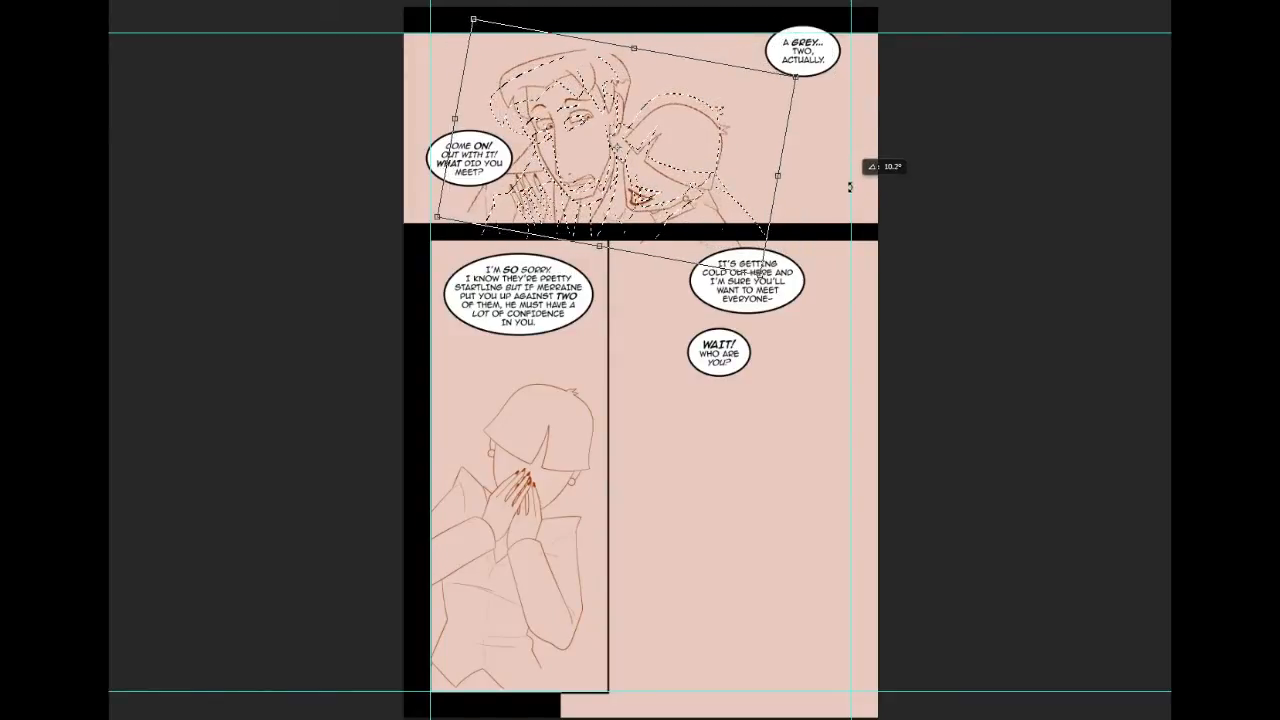
{"action": "left_click_drag", "start_coordinate": [680, 166], "coordinate": [687, 156]}
{"action": "key", "text": "Escape"}
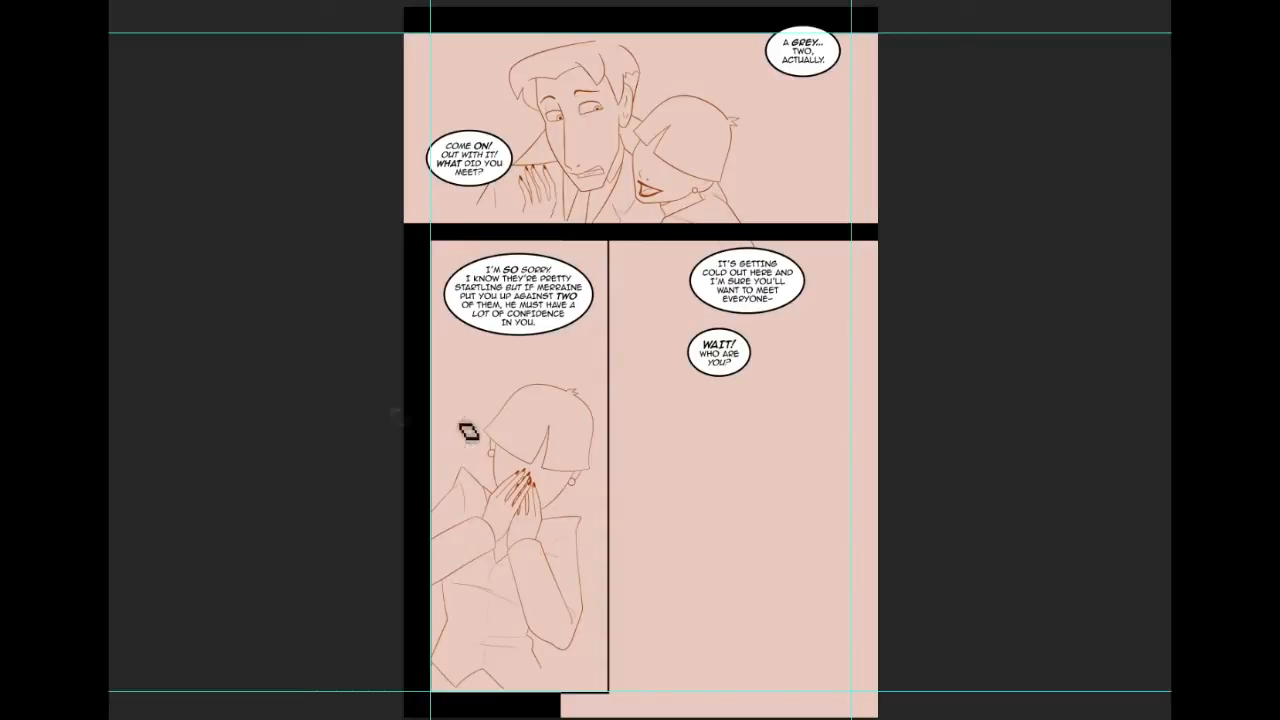
Step: Sample the line art's dark orange, draw straight border lines along the page guides, and hide the guides
{"action": "left_click", "coordinate": [535, 476], "text": "alt"}
{"action": "key", "text": "e"}
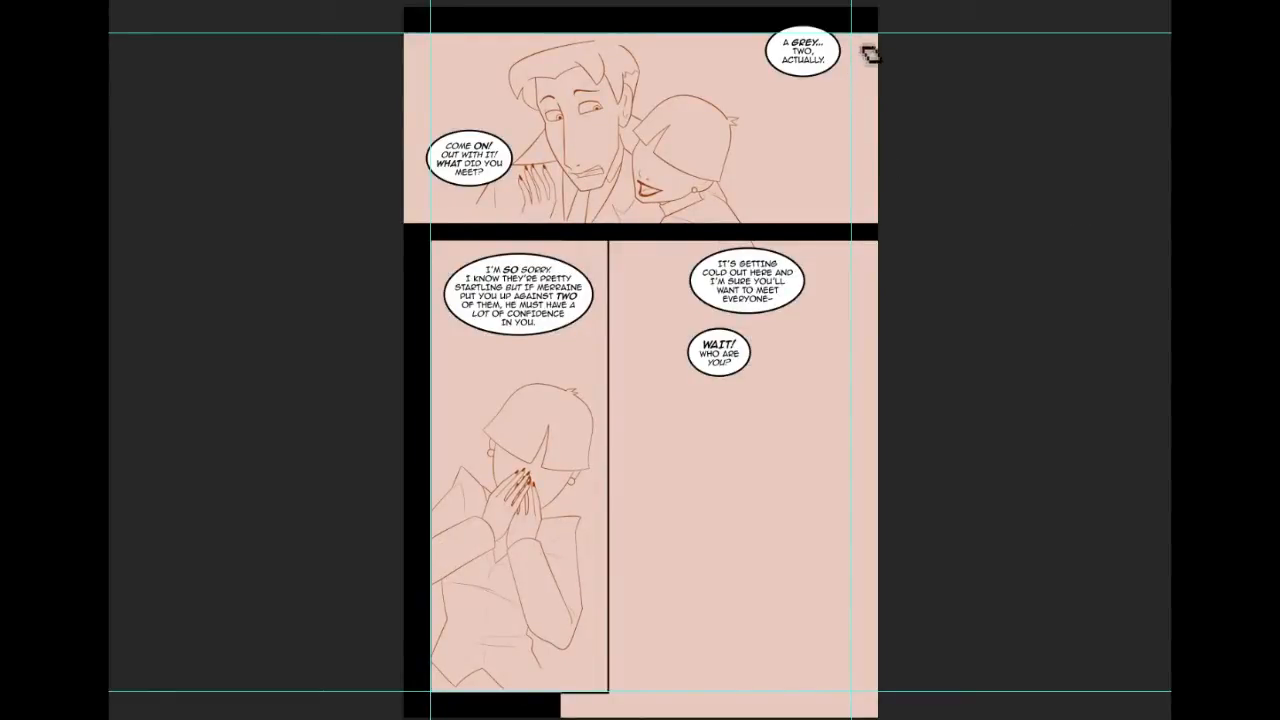
{"action": "mouse_move", "coordinate": [853, 33]}
{"action": "left_mouse_down"}
{"action": "mouse_move", "coordinate": [935, 509]}
{"action": "mouse_move", "coordinate": [929, 714]}
{"action": "mouse_move", "coordinate": [425, 700]}
{"action": "left_mouse_up"}
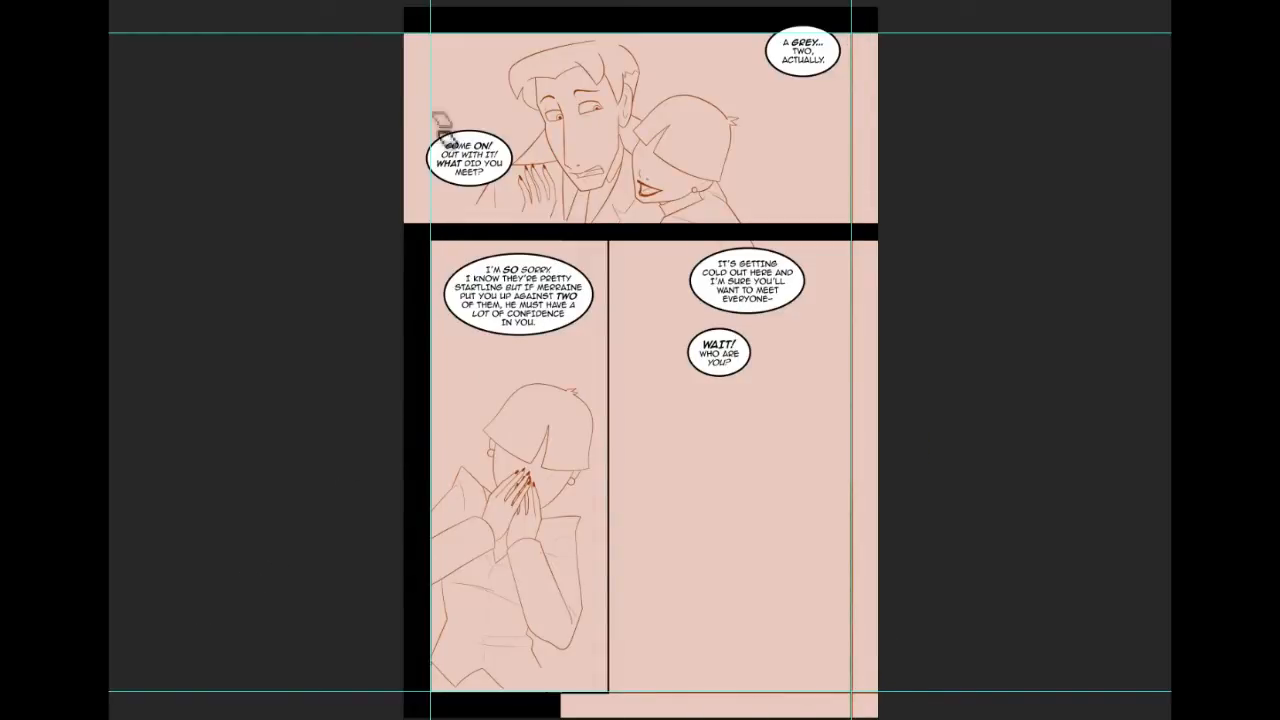
{"action": "left_click_drag", "start_coordinate": [436, 33], "coordinate": [400, 700]}
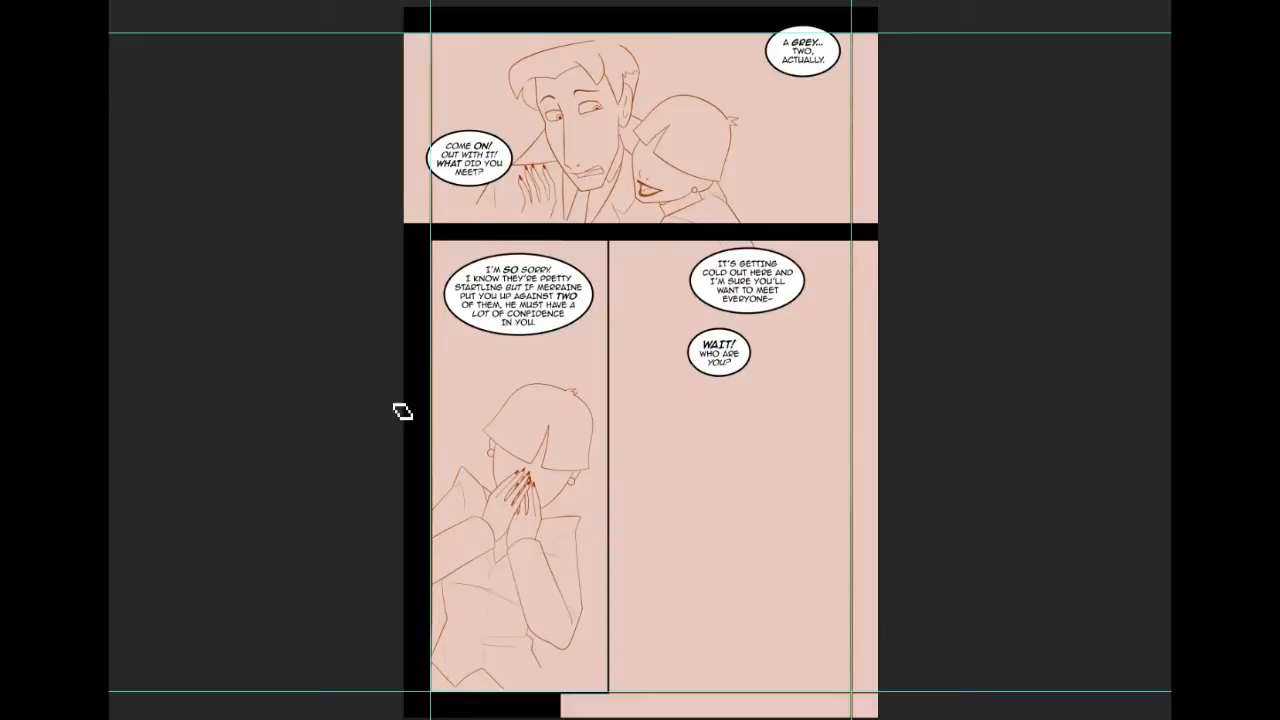
{"action": "left_click_drag", "start_coordinate": [393, 42], "coordinate": [1044, 50]}
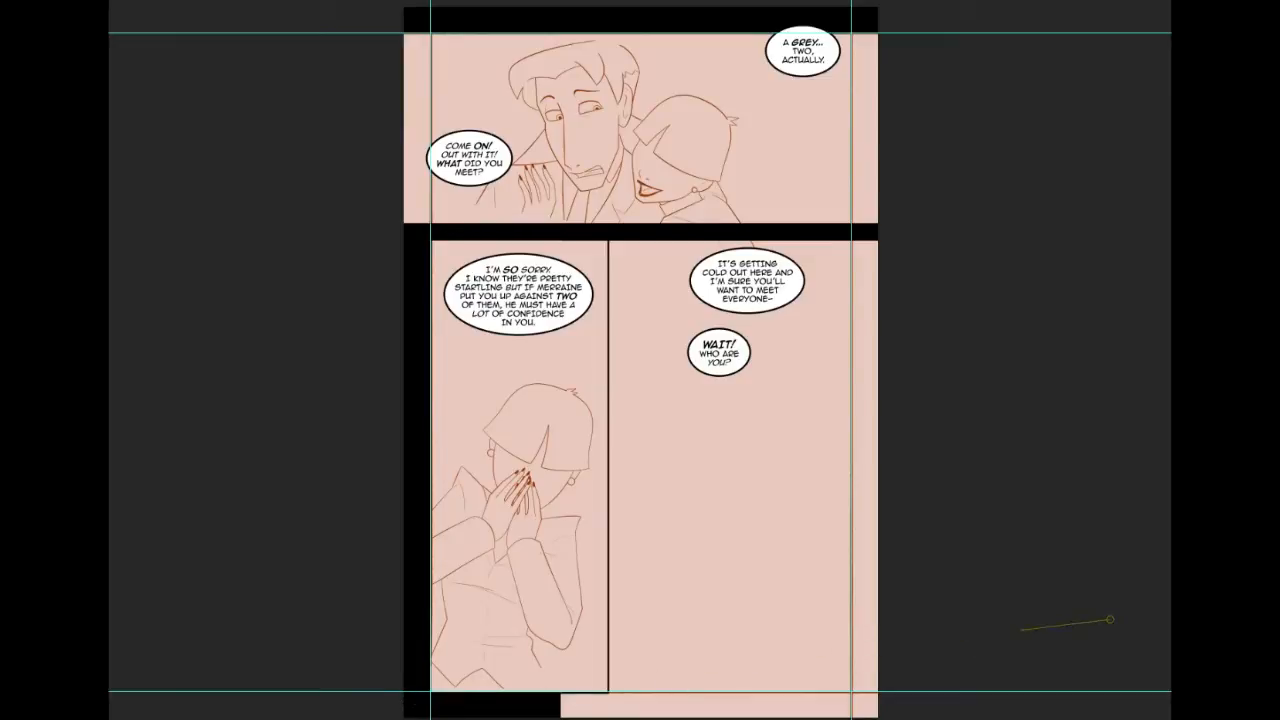
{"action": "key", "text": "ctrl+semicolon"}
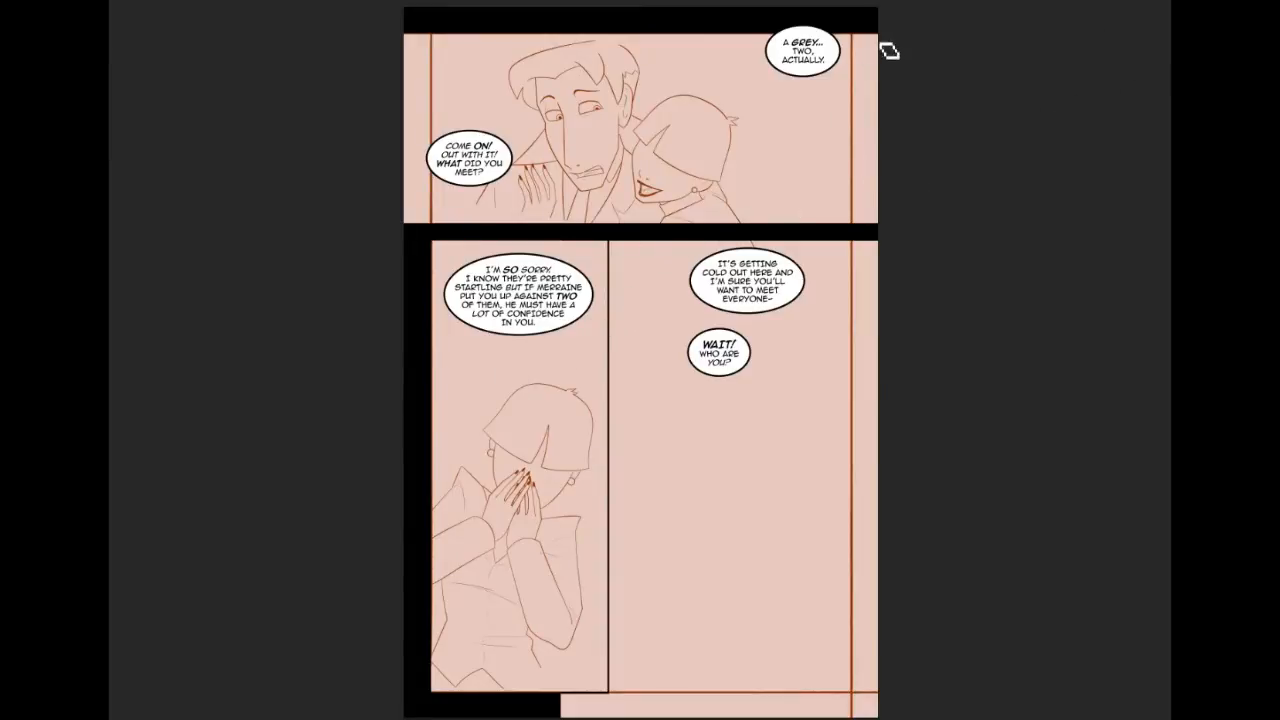
{"action": "mouse_move", "coordinate": [875, 39]}
{"action": "left_mouse_down"}
{"action": "mouse_move", "coordinate": [871, 609]}
{"action": "mouse_move", "coordinate": [943, 698]}
{"action": "left_mouse_up"}
{"action": "key", "text": "ctrl+z"}
{"action": "left_click_drag", "start_coordinate": [755, 34], "coordinate": [755, 220]}
{"action": "key", "text": "ctrl+z"}
{"action": "left_click_drag", "start_coordinate": [760, 34], "coordinate": [760, 220]}
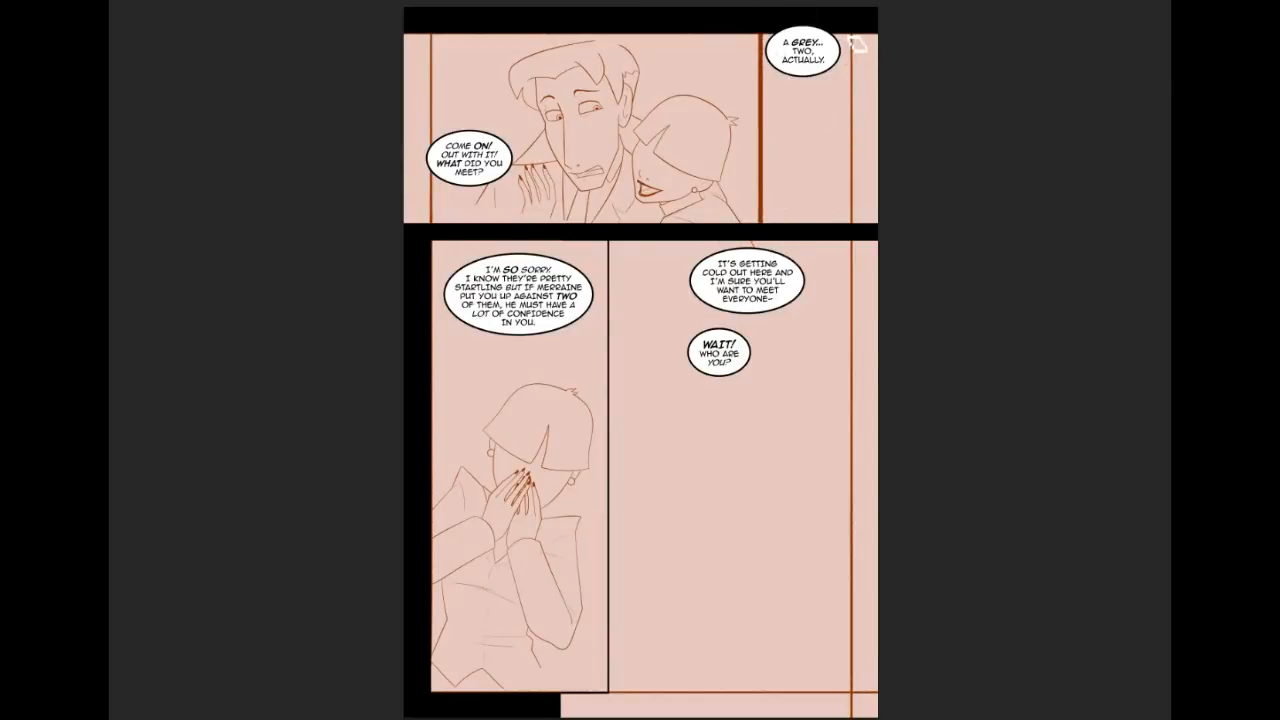
{"action": "key", "text": "ctrl+z"}
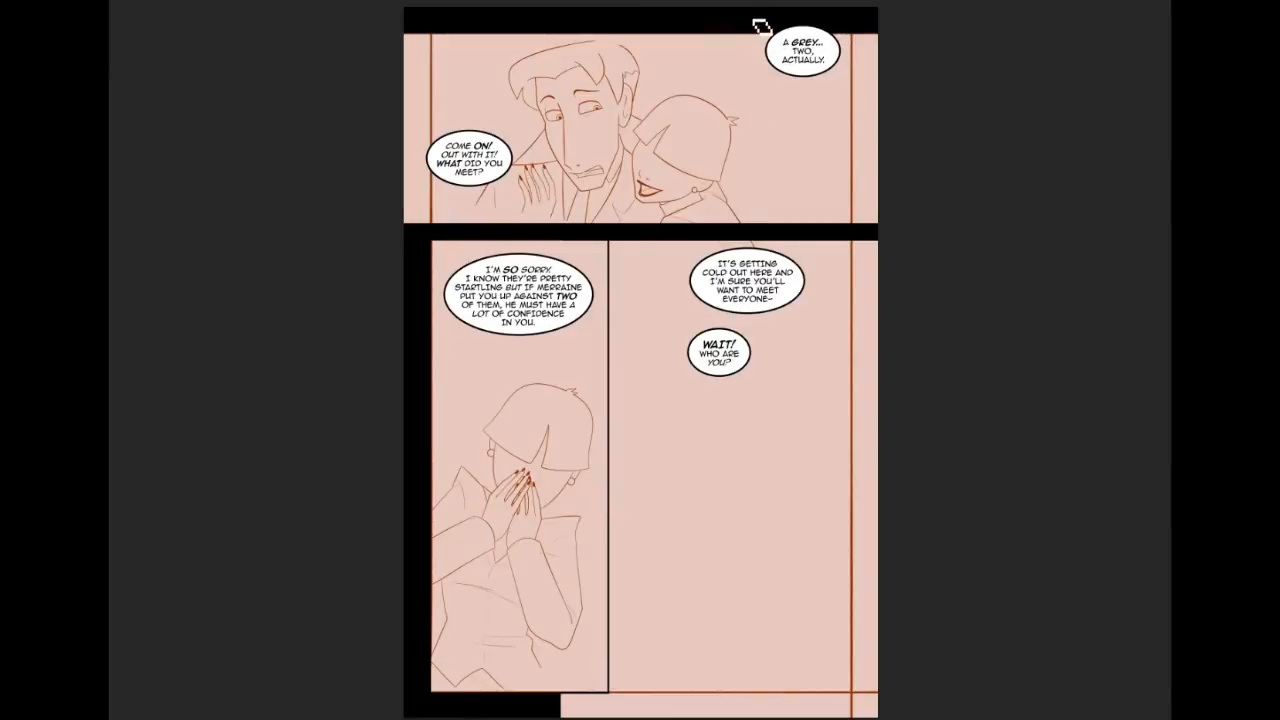
Step: Draw two thick vertical lines in the top panel, one just right of the couple and one along the right page margin
{"action": "left_click_drag", "start_coordinate": [755, 34], "coordinate": [755, 222]}
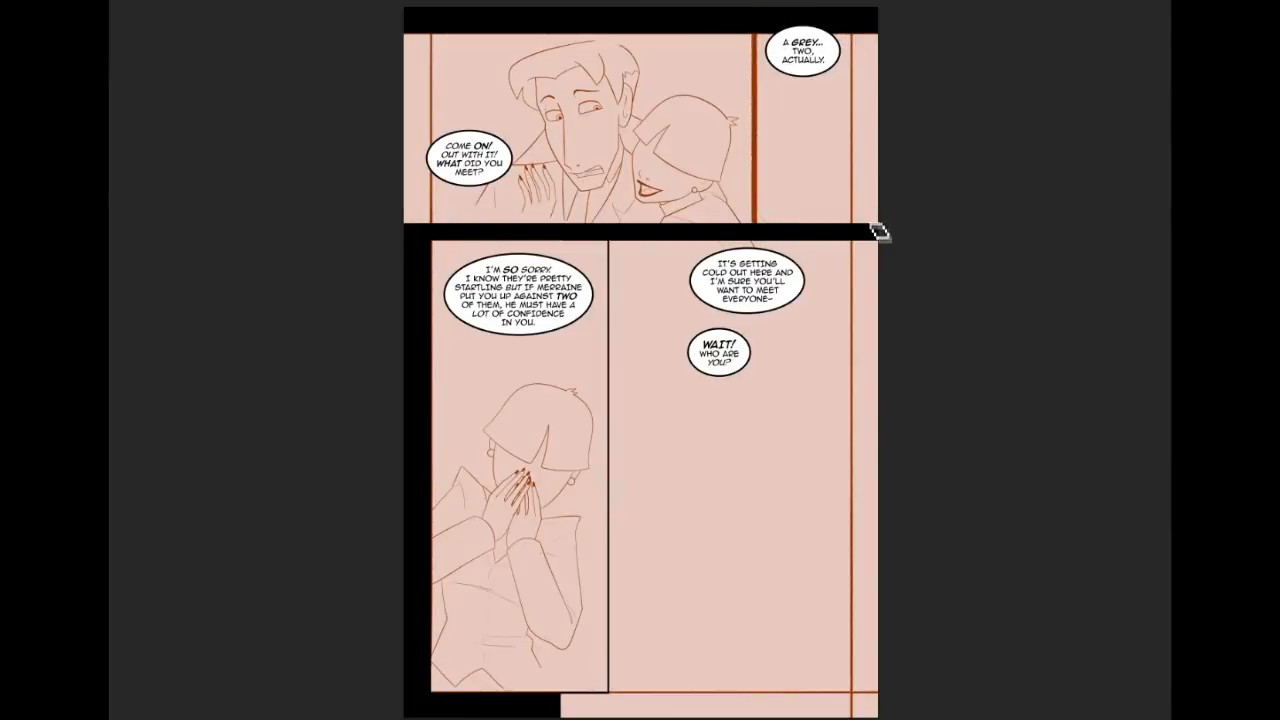
{"action": "left_click_drag", "start_coordinate": [849, 222], "coordinate": [849, 34]}
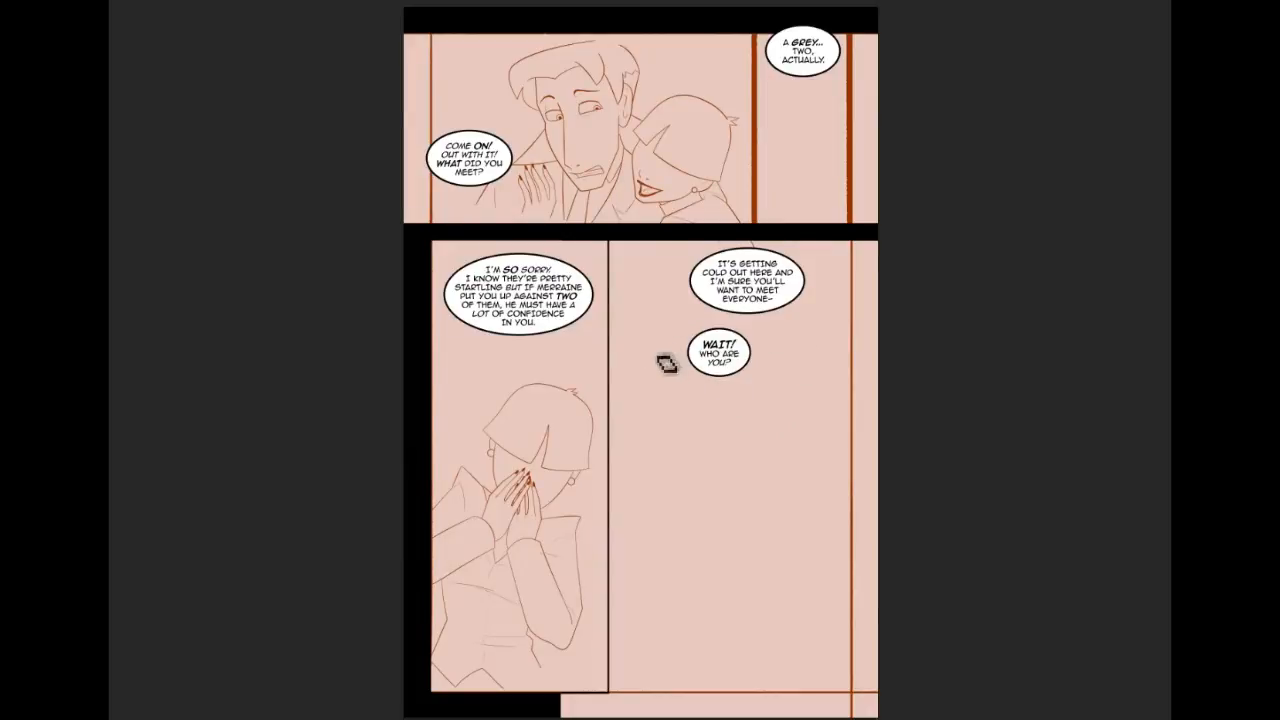
{"action": "left_click_drag", "start_coordinate": [630, 349], "coordinate": [1097, 226]}
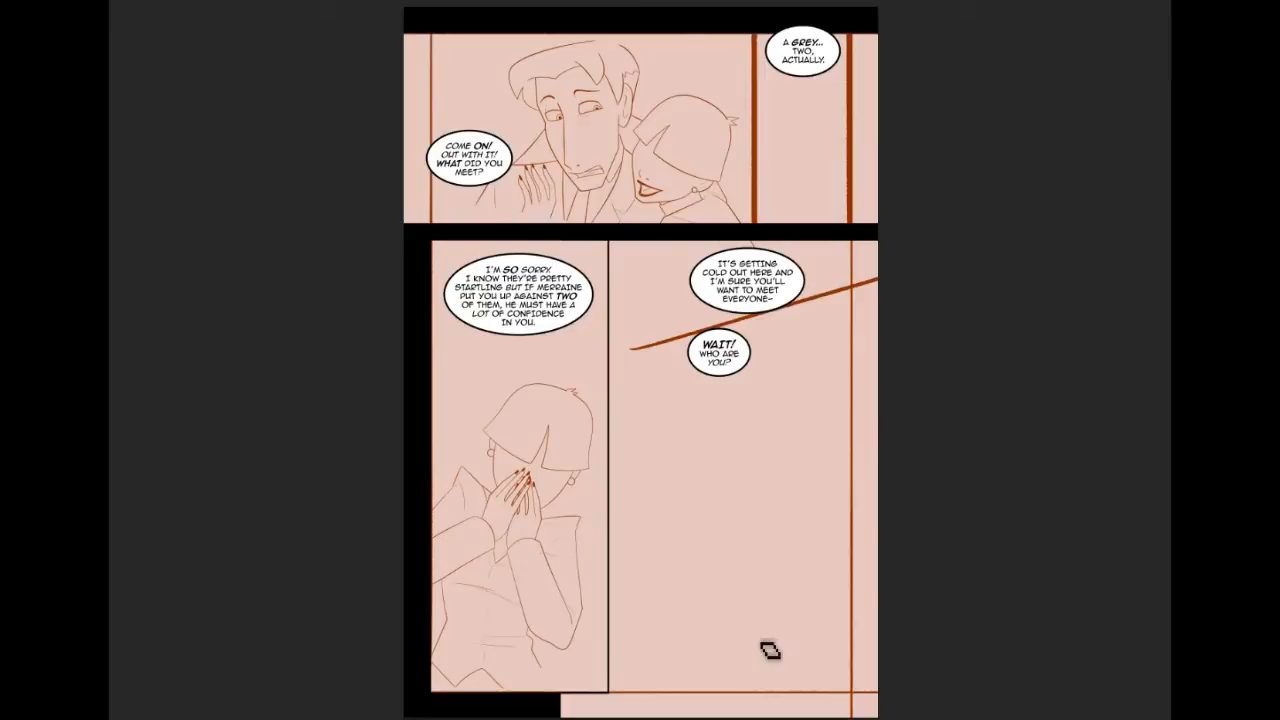
{"action": "key", "text": "ctrl+z"}
{"action": "left_click_drag", "start_coordinate": [626, 339], "coordinate": [1138, 165]}
{"action": "key", "text": "ctrl+z"}
{"action": "left_click_drag", "start_coordinate": [618, 333], "coordinate": [1078, 234]}
{"action": "key", "text": "ctrl+z"}
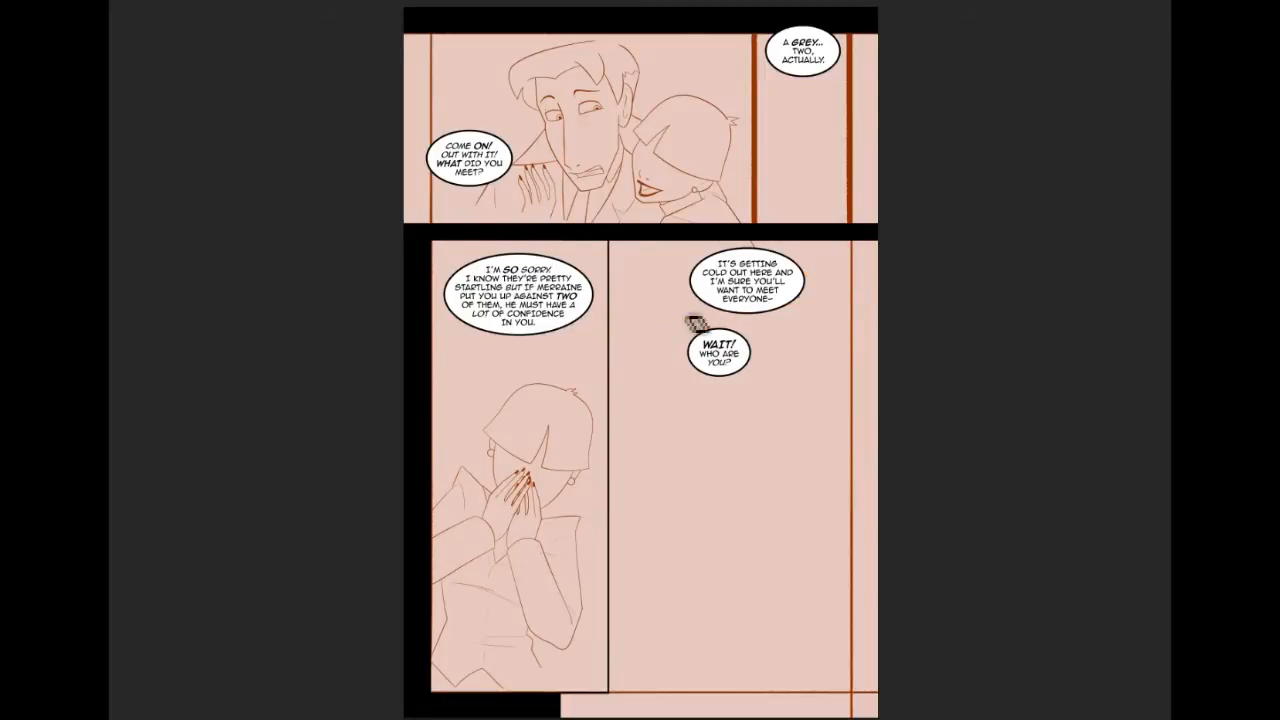
Step: Draw a slanted line rising across the upper part of the large empty panel and two long vertical lines crossing it
{"action": "left_click_drag", "start_coordinate": [620, 326], "coordinate": [1029, 243]}
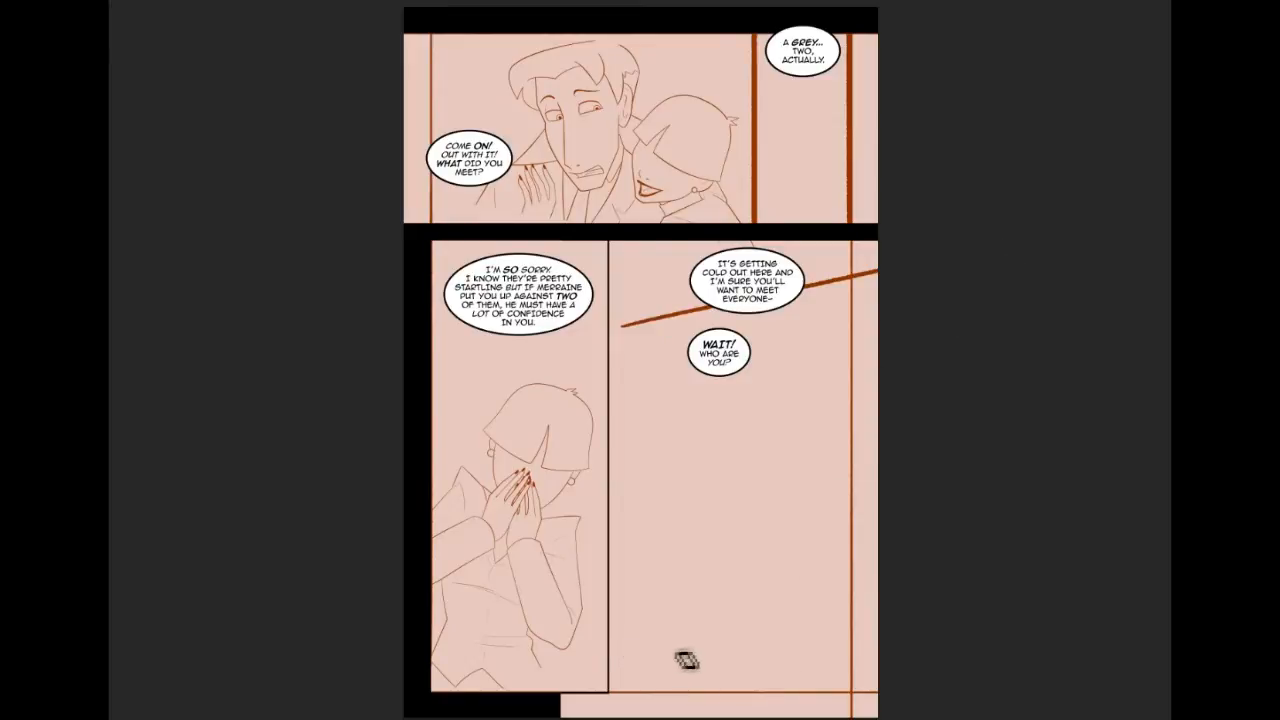
{"action": "left_click_drag", "start_coordinate": [622, 659], "coordinate": [1040, 700]}
{"action": "key", "text": "ctrl+z"}
{"action": "left_click_drag", "start_coordinate": [661, 305], "coordinate": [661, 718]}
{"action": "left_click_drag", "start_coordinate": [821, 272], "coordinate": [821, 682]}
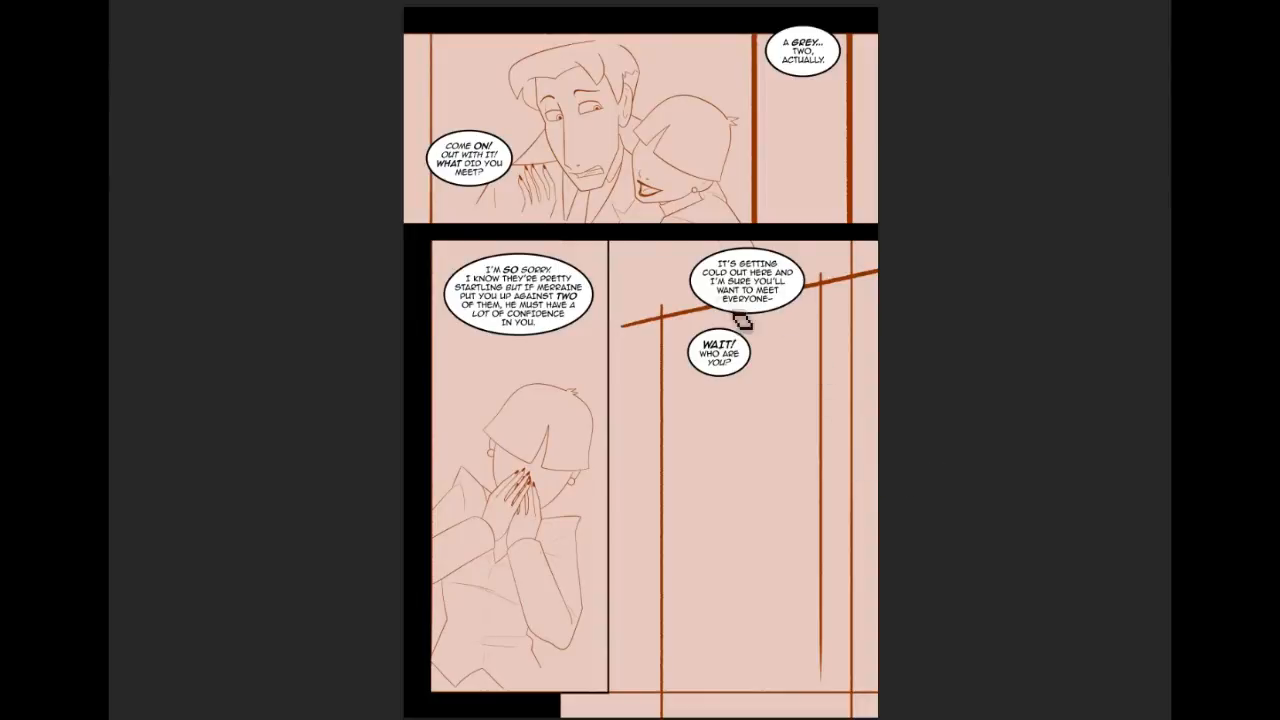
Step: Transform the large panel's background lines, narrowing them and skewing the slanted line to a steeper angle
{"action": "key", "text": "ctrl+t"}
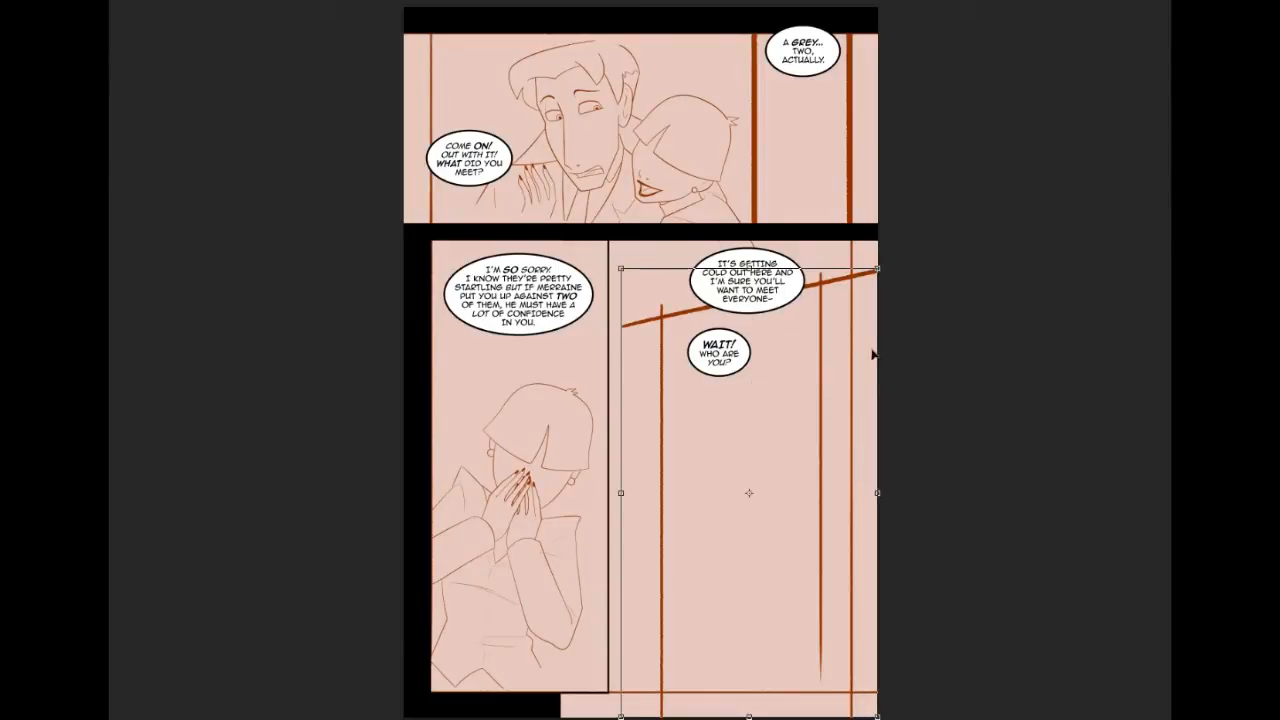
{"action": "left_click_drag", "start_coordinate": [877, 485], "coordinate": [838, 492]}
{"action": "key", "text": "Return"}
Step: Rough in the outline of a figure's head around the right vertical line, below and right of the "WAIT!" balloon
{"action": "mouse_move", "coordinate": [775, 348]}
{"action": "left_mouse_down"}
{"action": "mouse_move", "coordinate": [797, 454]}
{"action": "mouse_move", "coordinate": [766, 382]}
{"action": "mouse_move", "coordinate": [792, 462]}
{"action": "mouse_move", "coordinate": [806, 387]}
{"action": "left_mouse_up"}
{"action": "left_click_drag", "start_coordinate": [793, 450], "coordinate": [803, 400]}
{"action": "mouse_move", "coordinate": [768, 348]}
{"action": "left_mouse_down"}
{"action": "mouse_move", "coordinate": [824, 347]}
{"action": "mouse_move", "coordinate": [841, 372]}
{"action": "mouse_move", "coordinate": [827, 412]}
{"action": "left_mouse_up"}
{"action": "left_click_drag", "start_coordinate": [804, 331], "coordinate": [833, 412]}
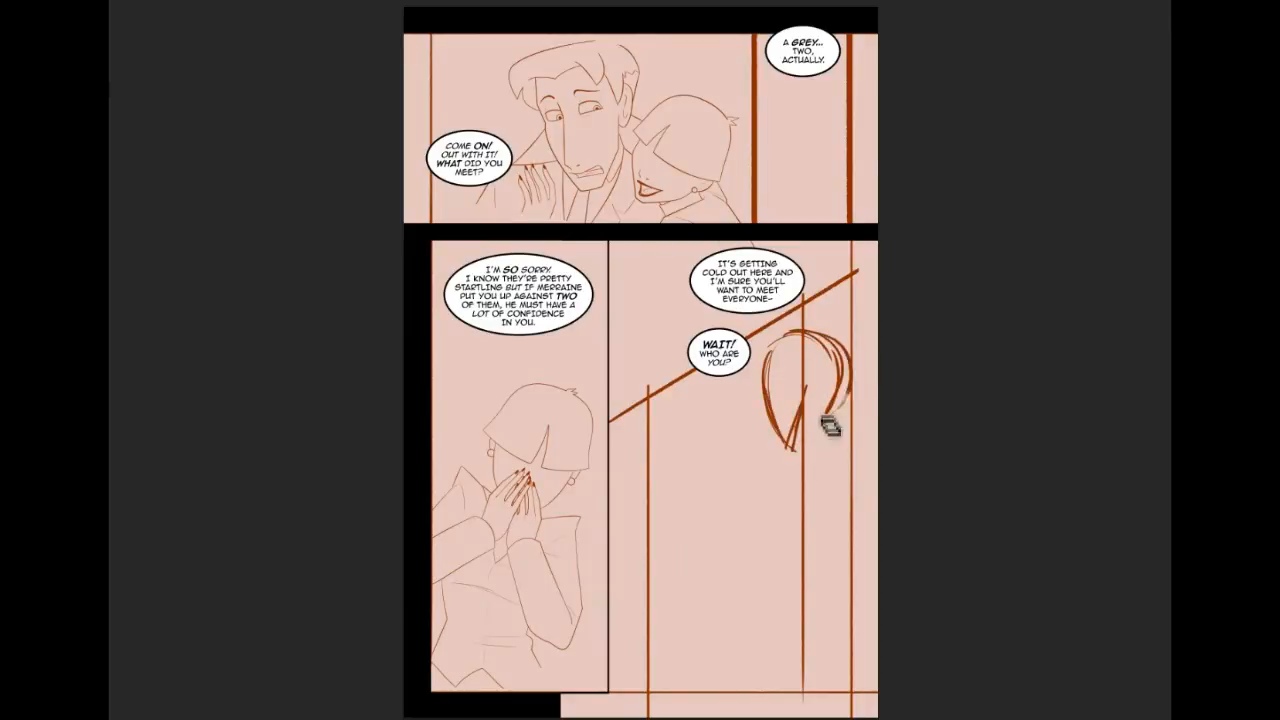
Step: Sketch the head's jaw, facial guidelines, brow and hair tufts over the rough head outline
{"action": "left_click_drag", "start_coordinate": [768, 354], "coordinate": [796, 331]}
{"action": "mouse_move", "coordinate": [789, 432]}
{"action": "left_mouse_down"}
{"action": "mouse_move", "coordinate": [792, 449]}
{"action": "mouse_move", "coordinate": [818, 425]}
{"action": "mouse_move", "coordinate": [780, 444]}
{"action": "mouse_move", "coordinate": [808, 418]}
{"action": "left_mouse_up"}
{"action": "left_click_drag", "start_coordinate": [849, 398], "coordinate": [811, 431]}
{"action": "mouse_move", "coordinate": [767, 347]}
{"action": "left_mouse_down"}
{"action": "mouse_move", "coordinate": [759, 411]}
{"action": "mouse_move", "coordinate": [844, 401]}
{"action": "mouse_move", "coordinate": [777, 411]}
{"action": "mouse_move", "coordinate": [770, 395]}
{"action": "mouse_move", "coordinate": [834, 375]}
{"action": "left_mouse_up"}
{"action": "key", "text": "ctrl+z"}
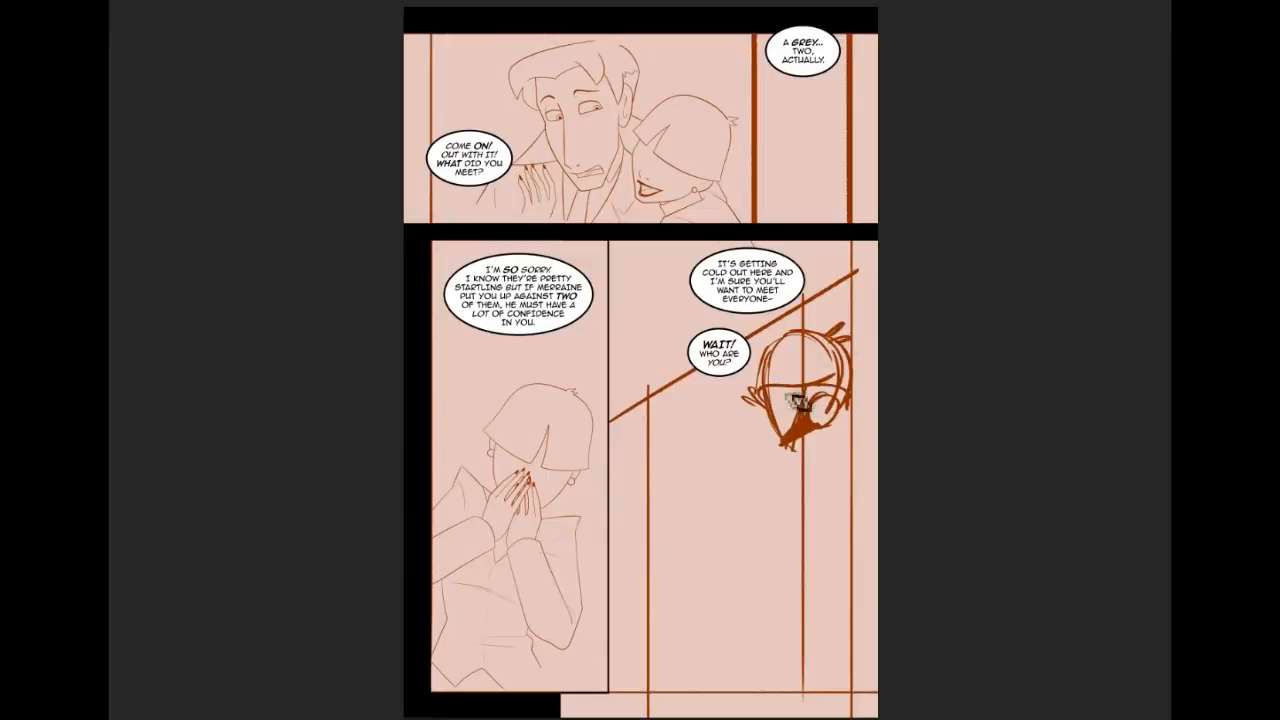
{"action": "mouse_move", "coordinate": [795, 358]}
{"action": "left_mouse_down"}
{"action": "mouse_move", "coordinate": [812, 403]}
{"action": "mouse_move", "coordinate": [785, 345]}
{"action": "mouse_move", "coordinate": [757, 404]}
{"action": "left_mouse_up"}
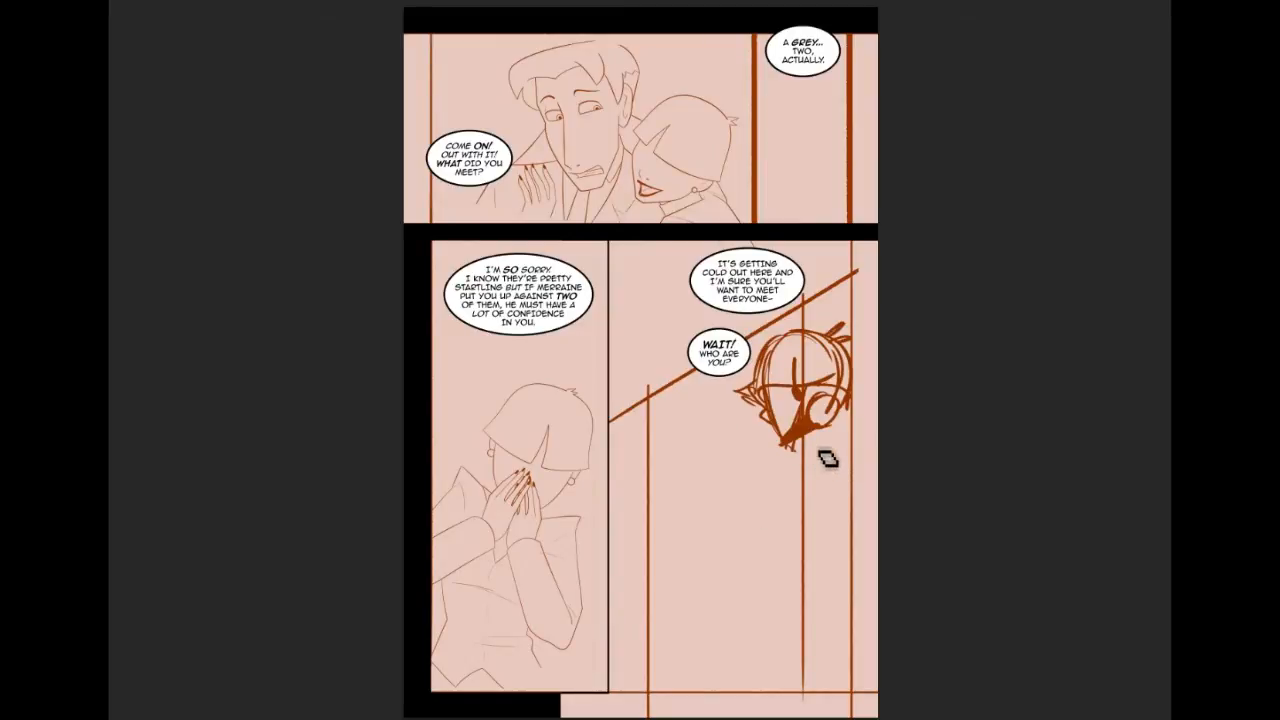
Step: Rough in the figure's neck, shoulders and torso, with a long curve for the hip and leg
{"action": "mouse_move", "coordinate": [840, 413]}
{"action": "left_mouse_down"}
{"action": "mouse_move", "coordinate": [823, 471]}
{"action": "mouse_move", "coordinate": [796, 471]}
{"action": "mouse_move", "coordinate": [782, 492]}
{"action": "left_mouse_up"}
{"action": "mouse_move", "coordinate": [804, 448]}
{"action": "left_mouse_down"}
{"action": "mouse_move", "coordinate": [844, 437]}
{"action": "mouse_move", "coordinate": [832, 470]}
{"action": "left_mouse_up"}
{"action": "left_click_drag", "start_coordinate": [775, 440], "coordinate": [749, 482]}
{"action": "mouse_move", "coordinate": [822, 440]}
{"action": "left_mouse_down"}
{"action": "mouse_move", "coordinate": [834, 475]}
{"action": "mouse_move", "coordinate": [843, 532]}
{"action": "left_mouse_up"}
{"action": "mouse_move", "coordinate": [762, 470]}
{"action": "left_mouse_down"}
{"action": "mouse_move", "coordinate": [750, 530]}
{"action": "mouse_move", "coordinate": [770, 507]}
{"action": "mouse_move", "coordinate": [743, 674]}
{"action": "left_mouse_up"}
{"action": "mouse_move", "coordinate": [768, 520]}
{"action": "left_mouse_down"}
{"action": "mouse_move", "coordinate": [735, 640]}
{"action": "mouse_move", "coordinate": [743, 614]}
{"action": "mouse_move", "coordinate": [740, 690]}
{"action": "mouse_move", "coordinate": [718, 640]}
{"action": "left_mouse_up"}
{"action": "left_click_drag", "start_coordinate": [858, 482], "coordinate": [830, 555]}
{"action": "mouse_move", "coordinate": [850, 445]}
{"action": "left_mouse_down"}
{"action": "mouse_move", "coordinate": [808, 455]}
{"action": "mouse_move", "coordinate": [866, 412]}
{"action": "mouse_move", "coordinate": [855, 540]}
{"action": "left_mouse_up"}
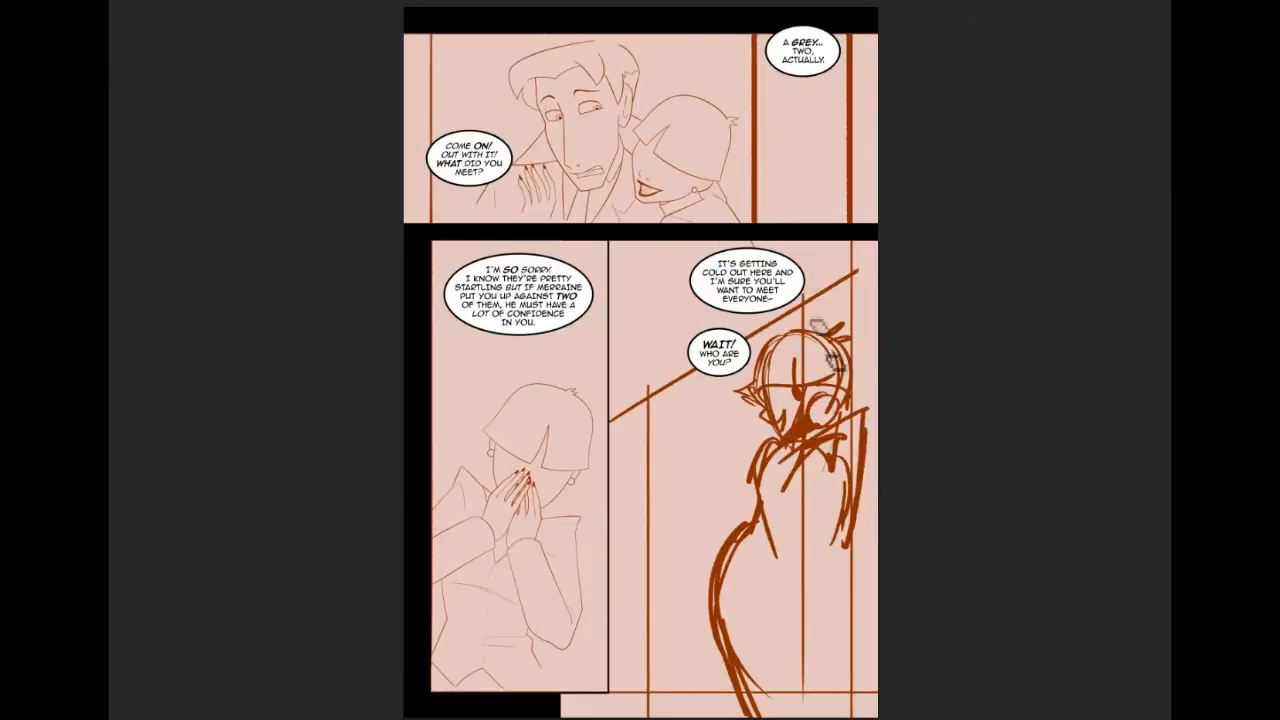
Step: Sketch the slanted shoulder line, the waist and the far leg of the figure in the large panel
{"action": "mouse_move", "coordinate": [736, 468]}
{"action": "left_mouse_down"}
{"action": "mouse_move", "coordinate": [874, 427]}
{"action": "mouse_move", "coordinate": [745, 469]}
{"action": "mouse_move", "coordinate": [867, 438]}
{"action": "mouse_move", "coordinate": [841, 531]}
{"action": "mouse_move", "coordinate": [783, 525]}
{"action": "mouse_move", "coordinate": [758, 474]}
{"action": "mouse_move", "coordinate": [744, 560]}
{"action": "mouse_move", "coordinate": [827, 553]}
{"action": "left_mouse_up"}
{"action": "left_click_drag", "start_coordinate": [842, 472], "coordinate": [818, 558]}
{"action": "mouse_move", "coordinate": [838, 508]}
{"action": "left_mouse_down"}
{"action": "mouse_move", "coordinate": [813, 562]}
{"action": "mouse_move", "coordinate": [860, 704]}
{"action": "left_mouse_up"}
{"action": "left_click_drag", "start_coordinate": [836, 604], "coordinate": [866, 716]}
{"action": "left_click_drag", "start_coordinate": [816, 542], "coordinate": [850, 704]}
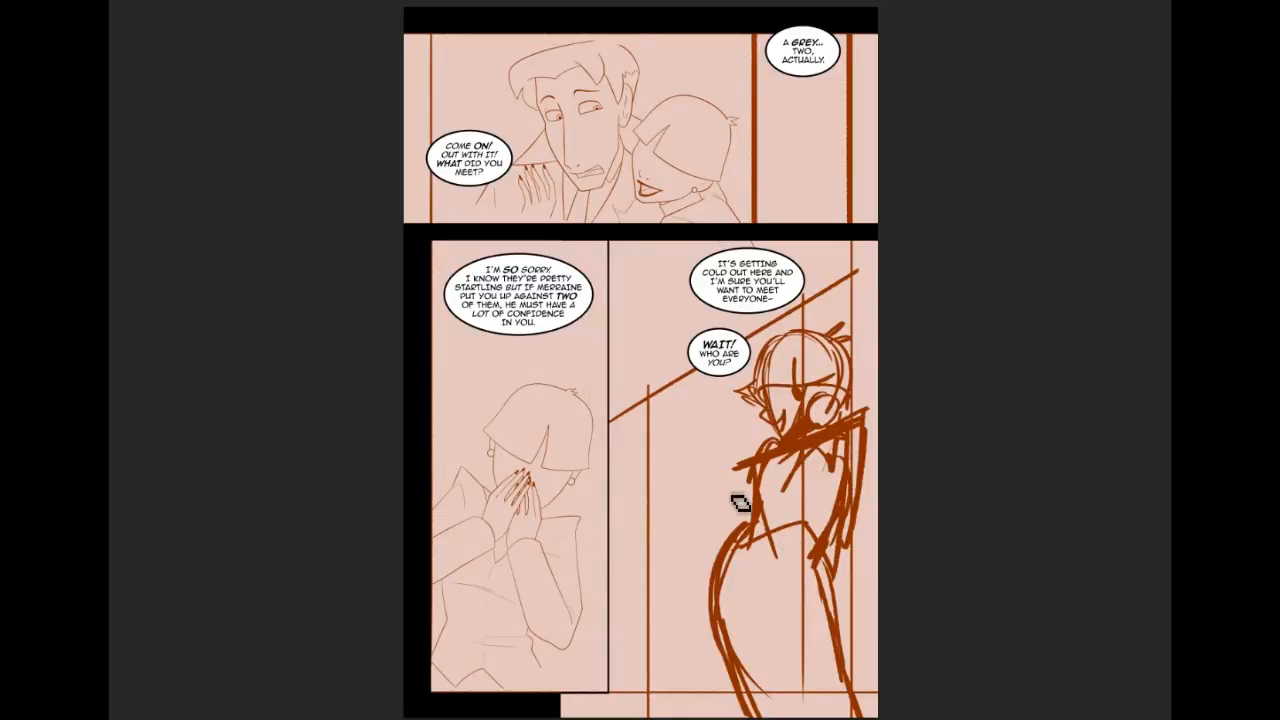
Step: Sketch the figure's arms with heavy strokes, one hanging beside the hip and the other bent across the torso
{"action": "left_click_drag", "start_coordinate": [754, 458], "coordinate": [702, 614]}
{"action": "mouse_move", "coordinate": [734, 478]}
{"action": "left_mouse_down"}
{"action": "mouse_move", "coordinate": [710, 594]}
{"action": "mouse_move", "coordinate": [701, 679]}
{"action": "left_mouse_up"}
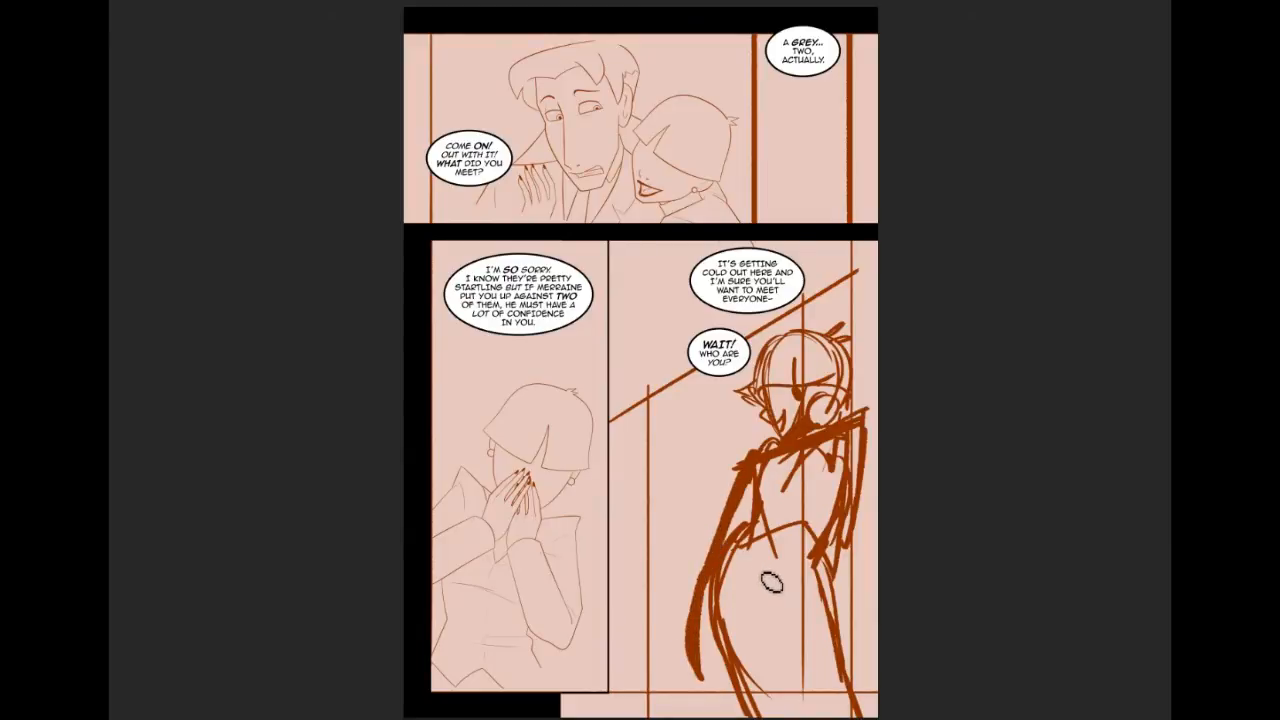
{"action": "mouse_move", "coordinate": [850, 430]}
{"action": "left_mouse_down"}
{"action": "mouse_move", "coordinate": [871, 545]}
{"action": "mouse_move", "coordinate": [845, 561]}
{"action": "left_mouse_up"}
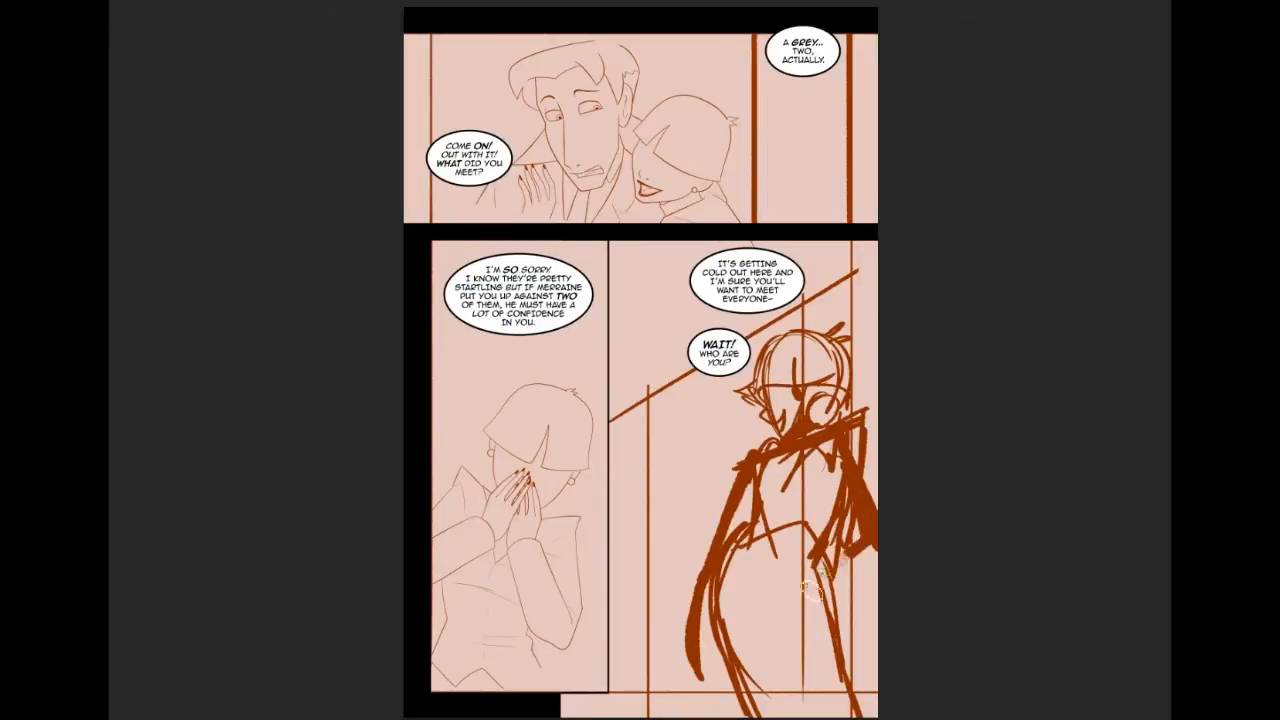
{"action": "key", "text": "ctrl+z"}
{"action": "mouse_move", "coordinate": [850, 454]}
{"action": "left_mouse_down"}
{"action": "mouse_move", "coordinate": [895, 539]}
{"action": "mouse_move", "coordinate": [874, 499]}
{"action": "mouse_move", "coordinate": [884, 510]}
{"action": "mouse_move", "coordinate": [873, 541]}
{"action": "left_mouse_up"}
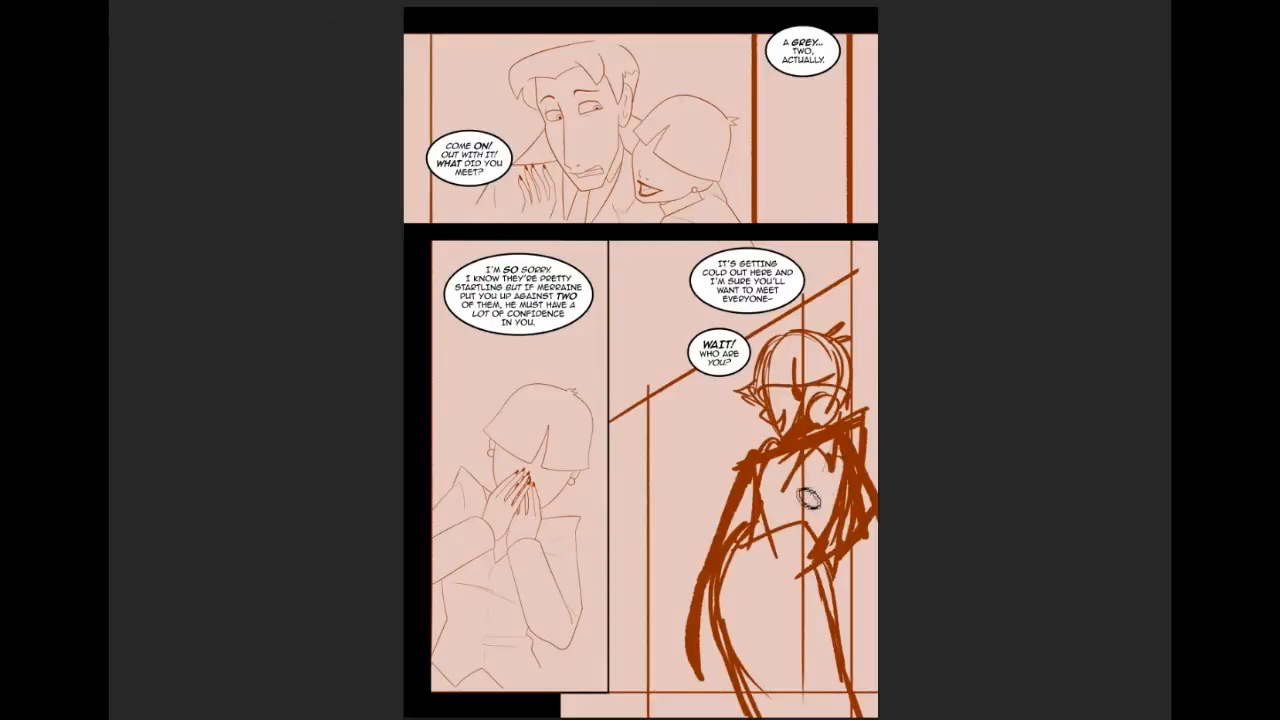
{"action": "mouse_move", "coordinate": [803, 498]}
{"action": "left_mouse_down"}
{"action": "mouse_move", "coordinate": [848, 470]}
{"action": "mouse_move", "coordinate": [796, 524]}
{"action": "mouse_move", "coordinate": [874, 533]}
{"action": "left_mouse_up"}
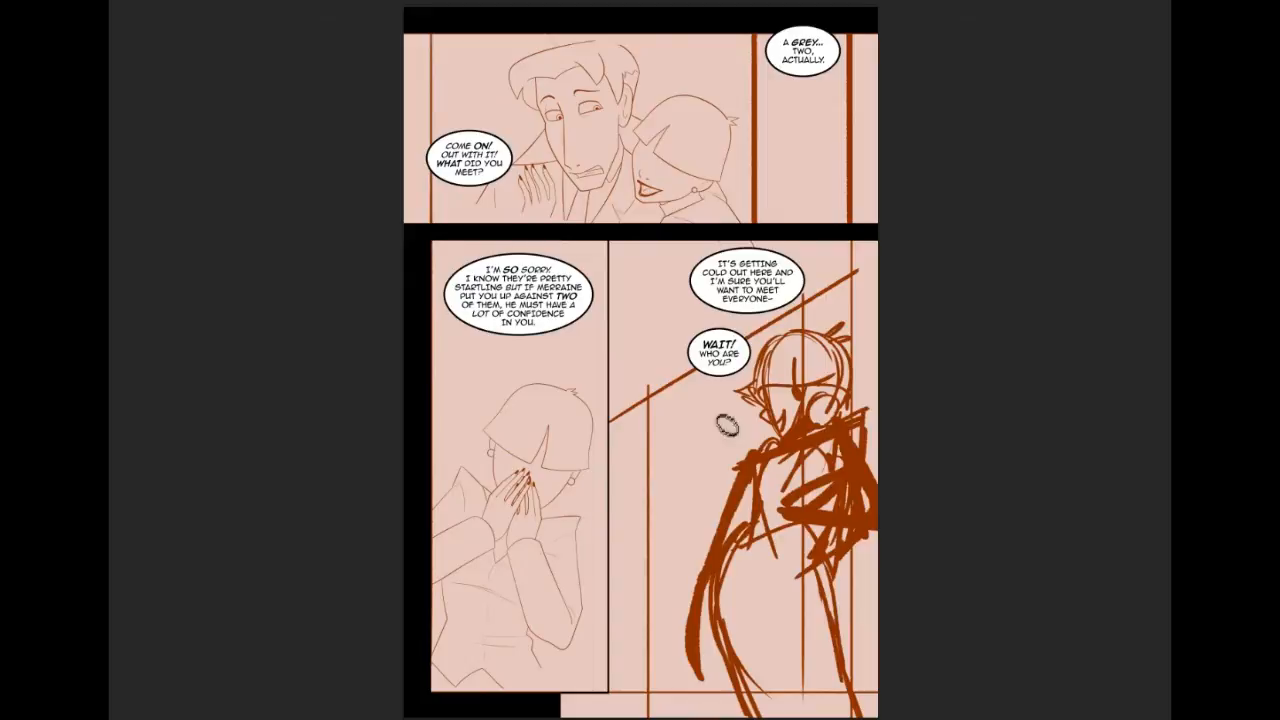
Step: Thicken the slanted background lines with extra strokes and rough in a small oval left of the figure's shoulder
{"action": "mouse_move", "coordinate": [768, 354]}
{"action": "left_mouse_down"}
{"action": "mouse_move", "coordinate": [622, 439]}
{"action": "mouse_move", "coordinate": [843, 315]}
{"action": "mouse_move", "coordinate": [658, 423]}
{"action": "mouse_move", "coordinate": [788, 350]}
{"action": "mouse_move", "coordinate": [786, 328]}
{"action": "mouse_move", "coordinate": [653, 415]}
{"action": "mouse_move", "coordinate": [873, 250]}
{"action": "mouse_move", "coordinate": [680, 388]}
{"action": "mouse_move", "coordinate": [695, 471]}
{"action": "mouse_move", "coordinate": [669, 449]}
{"action": "mouse_move", "coordinate": [676, 418]}
{"action": "mouse_move", "coordinate": [700, 476]}
{"action": "left_mouse_up"}
{"action": "key", "text": "ctrl+z"}
{"action": "key", "text": "ctrl+z"}
{"action": "key", "text": "ctrl+z"}
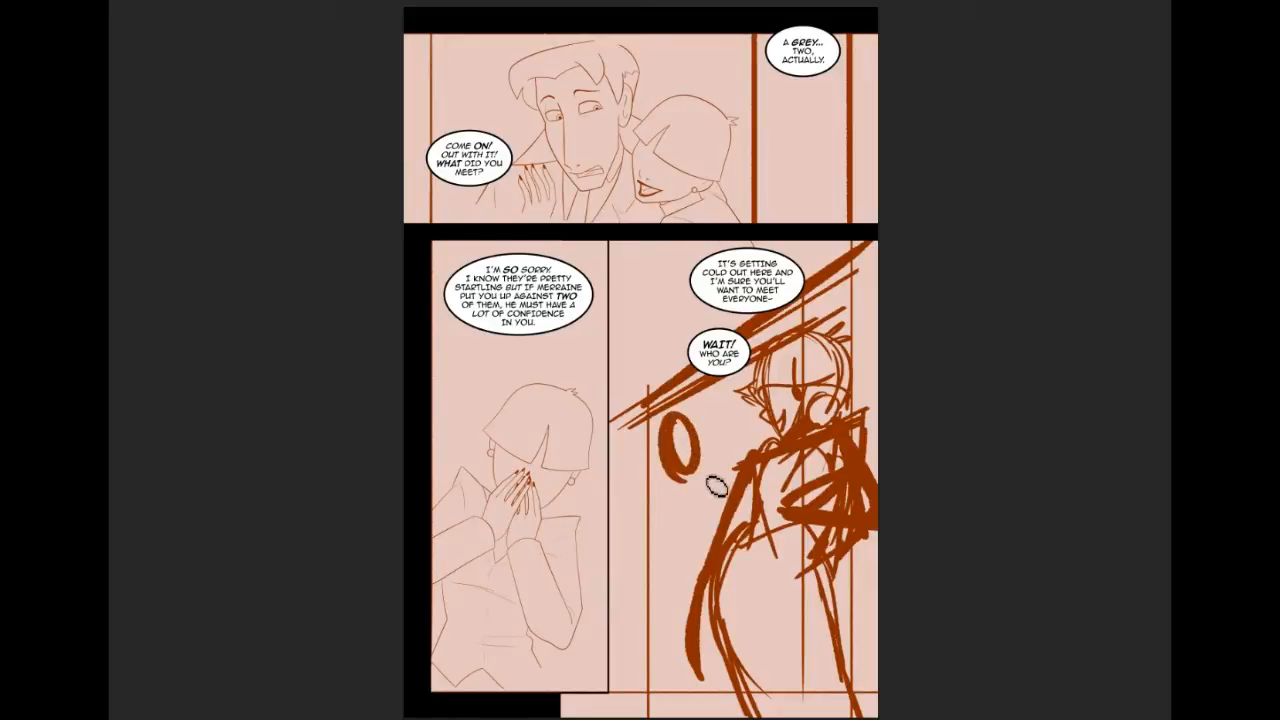
Step: Rough in the small figure around the oval head with face guidelines, short hand marks and body strokes, erasing its outermost body stroke
{"action": "left_click_drag", "start_coordinate": [720, 453], "coordinate": [716, 484]}
{"action": "key", "text": "ctrl+z"}
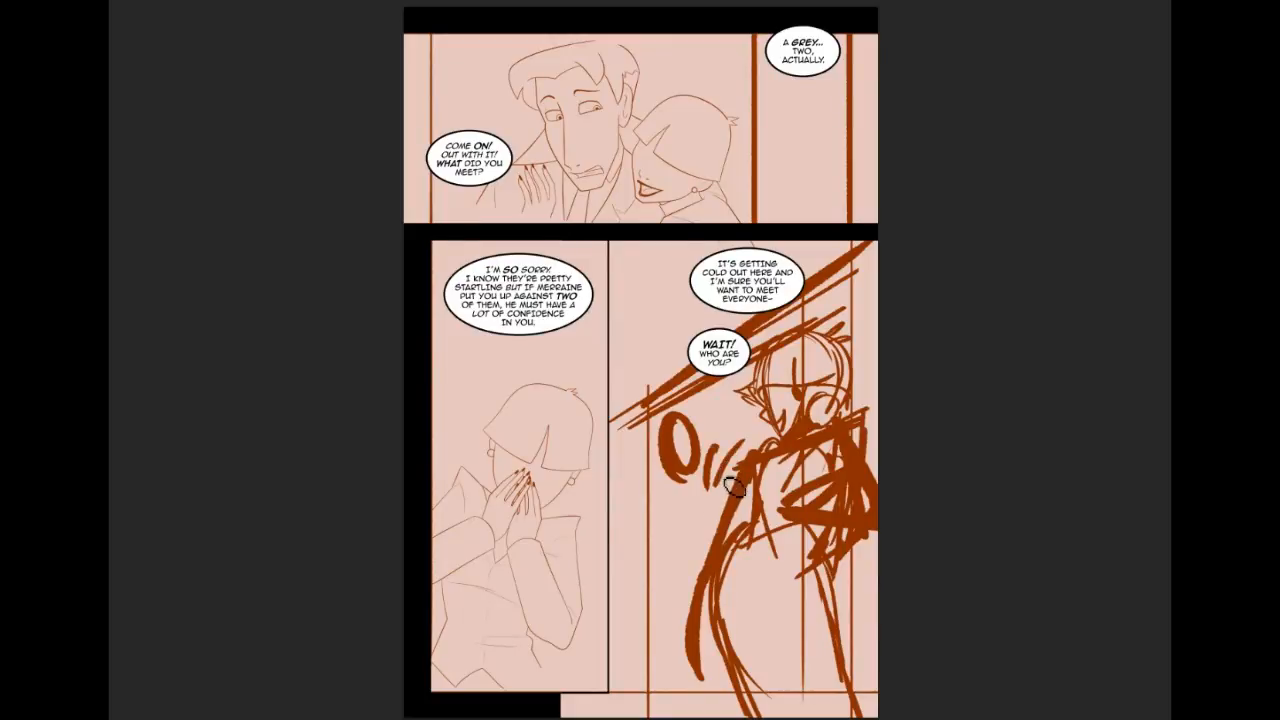
{"action": "left_click_drag", "start_coordinate": [690, 496], "coordinate": [706, 517]}
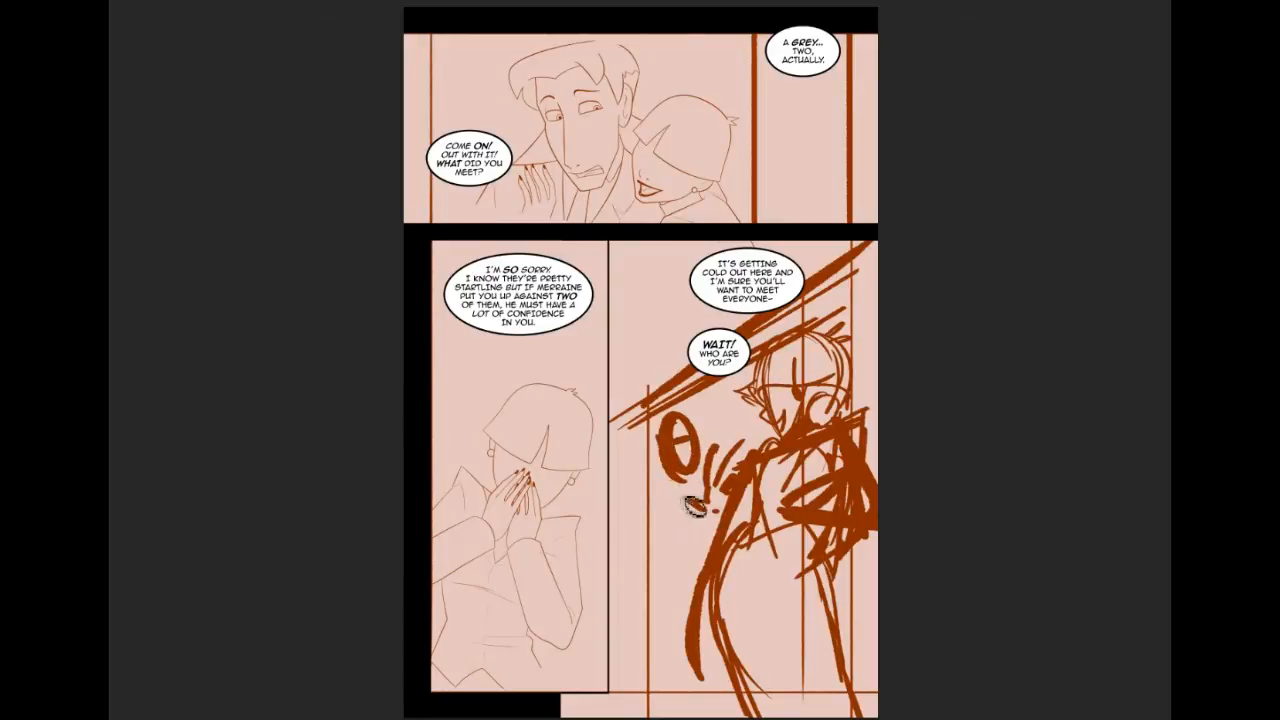
{"action": "left_click_drag", "start_coordinate": [704, 492], "coordinate": [694, 517]}
{"action": "mouse_move", "coordinate": [716, 468]}
{"action": "left_mouse_down"}
{"action": "mouse_move", "coordinate": [698, 512]}
{"action": "mouse_move", "coordinate": [736, 462]}
{"action": "left_mouse_up"}
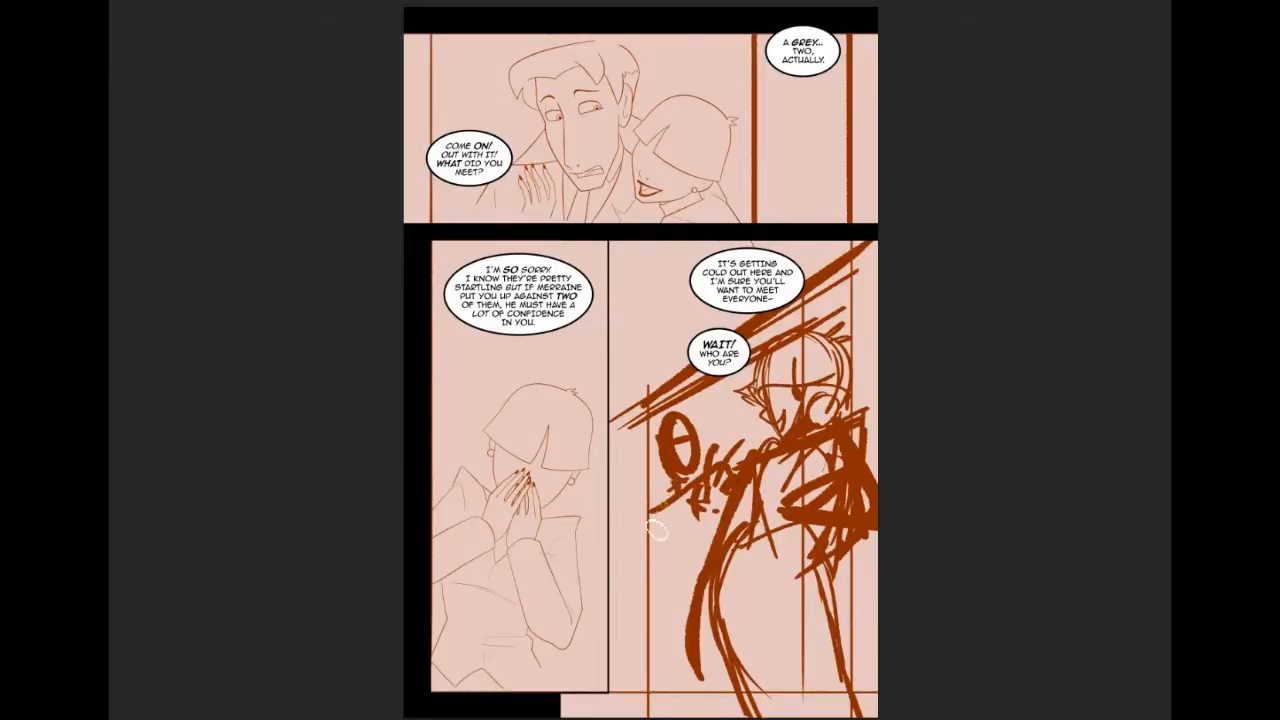
{"action": "mouse_move", "coordinate": [652, 512]}
{"action": "left_mouse_down"}
{"action": "mouse_move", "coordinate": [683, 606]}
{"action": "mouse_move", "coordinate": [671, 516]}
{"action": "mouse_move", "coordinate": [693, 591]}
{"action": "mouse_move", "coordinate": [693, 568]}
{"action": "mouse_move", "coordinate": [653, 551]}
{"action": "mouse_move", "coordinate": [640, 643]}
{"action": "mouse_move", "coordinate": [658, 536]}
{"action": "mouse_move", "coordinate": [640, 670]}
{"action": "left_mouse_up"}
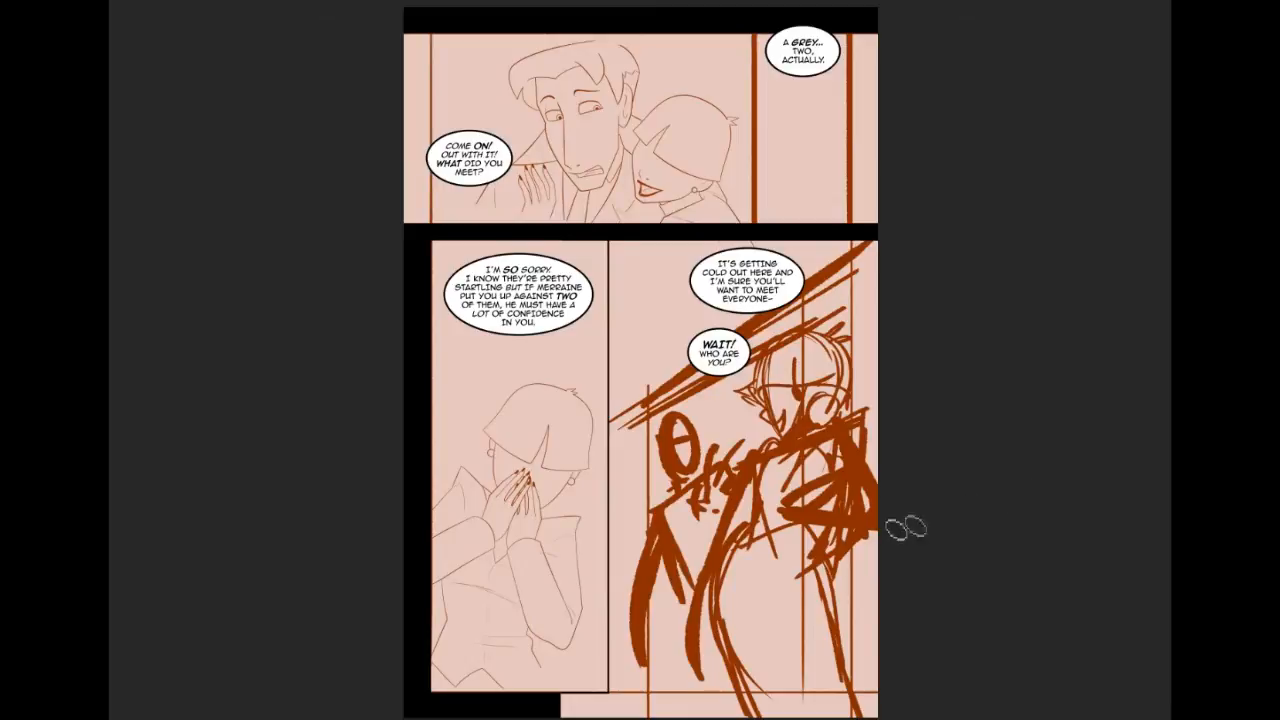
{"action": "mouse_move", "coordinate": [639, 533]}
{"action": "left_mouse_down"}
{"action": "mouse_move", "coordinate": [657, 577]}
{"action": "mouse_move", "coordinate": [653, 669]}
{"action": "mouse_move", "coordinate": [637, 640]}
{"action": "left_mouse_up"}
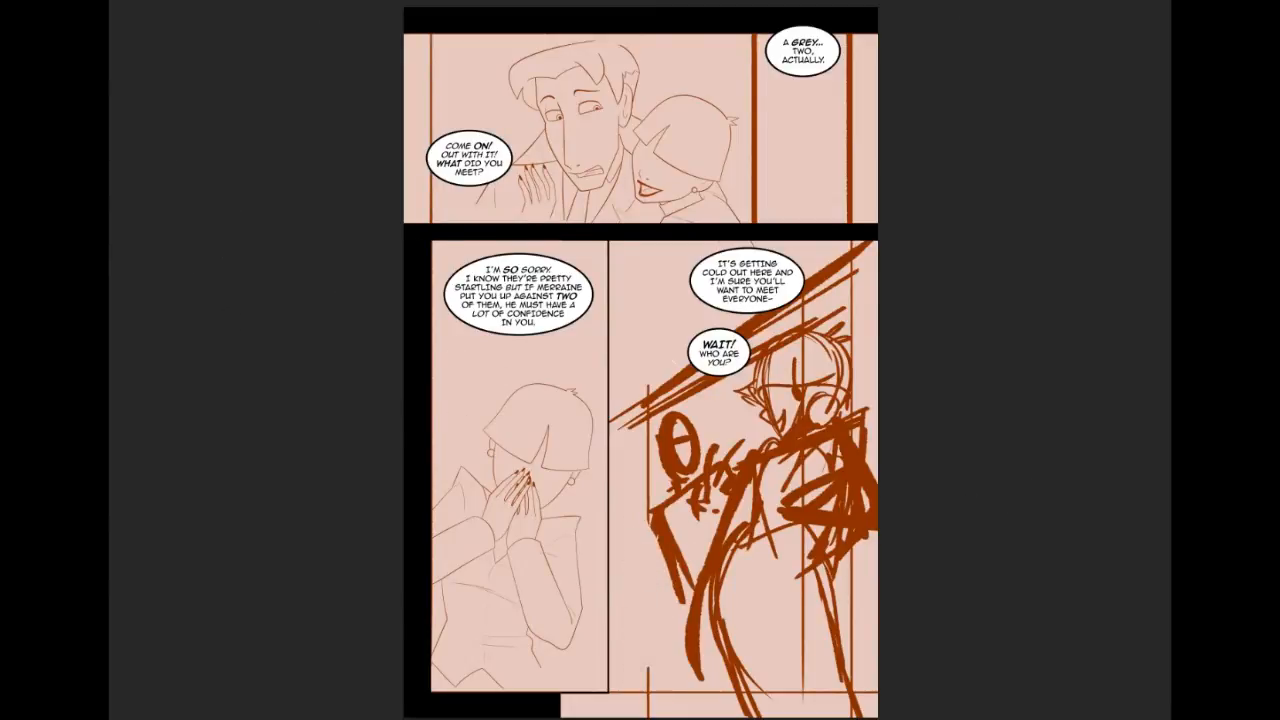
{"action": "mouse_move", "coordinate": [645, 258]}
{"action": "left_mouse_down"}
{"action": "mouse_move", "coordinate": [636, 322]}
{"action": "mouse_move", "coordinate": [657, 330]}
{"action": "mouse_move", "coordinate": [648, 360]}
{"action": "left_mouse_up"}
{"action": "mouse_move", "coordinate": [632, 290]}
{"action": "left_mouse_down"}
{"action": "mouse_move", "coordinate": [632, 332]}
{"action": "mouse_move", "coordinate": [666, 369]}
{"action": "mouse_move", "coordinate": [672, 305]}
{"action": "mouse_move", "coordinate": [689, 326]}
{"action": "mouse_move", "coordinate": [680, 268]}
{"action": "mouse_move", "coordinate": [696, 303]}
{"action": "mouse_move", "coordinate": [695, 290]}
{"action": "mouse_move", "coordinate": [692, 336]}
{"action": "left_mouse_up"}
{"action": "mouse_move", "coordinate": [676, 288]}
{"action": "left_mouse_down"}
{"action": "mouse_move", "coordinate": [680, 336]}
{"action": "mouse_move", "coordinate": [700, 330]}
{"action": "left_mouse_up"}
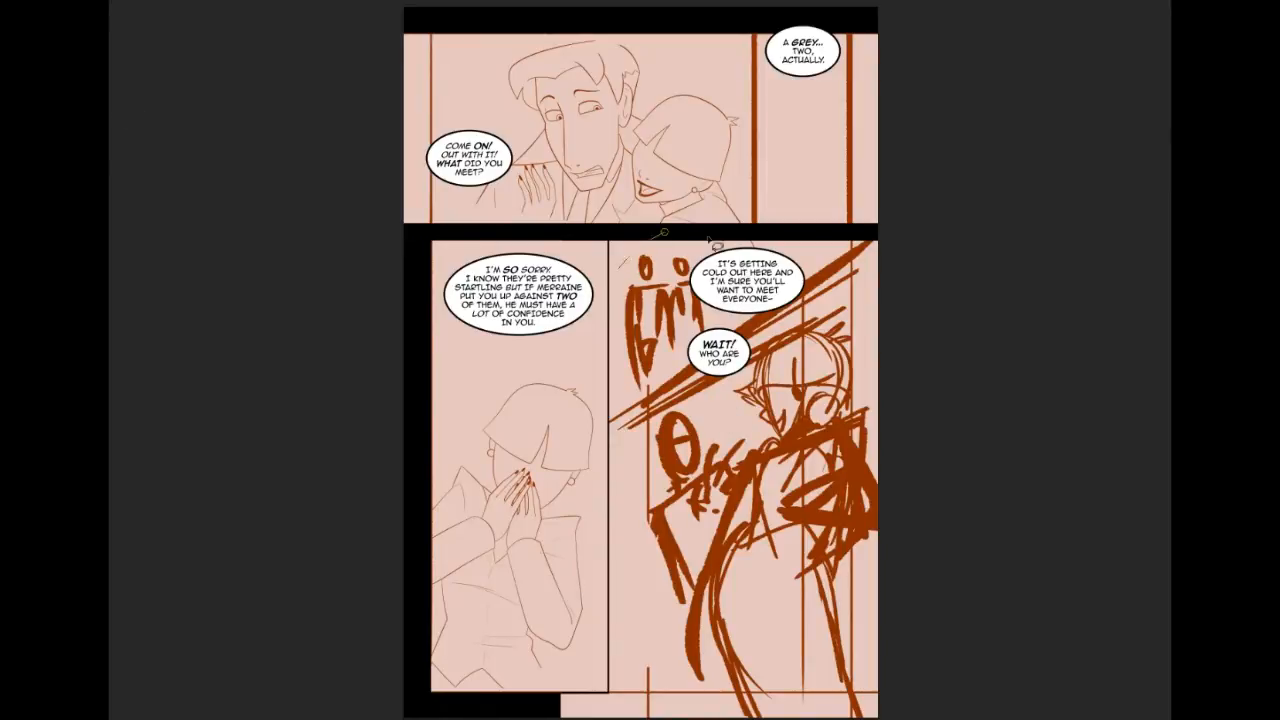
{"action": "left_click_drag", "start_coordinate": [657, 244], "coordinate": [660, 243]}
{"action": "key", "text": "ctrl+x"}
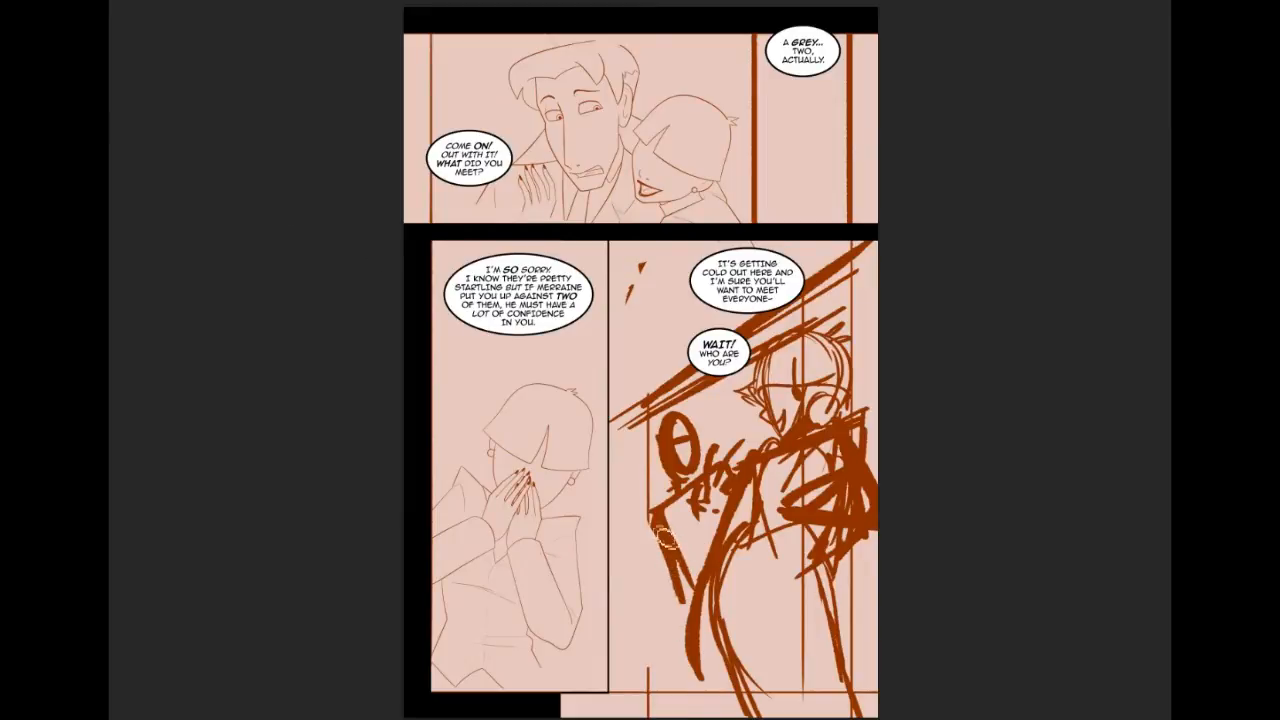
Step: Sketch the small figure's lower arm and clawed hand, and thicken the large figure's hip and leg lines with a curved waistline
{"action": "mouse_move", "coordinate": [657, 548]}
{"action": "left_mouse_down"}
{"action": "mouse_move", "coordinate": [625, 600]}
{"action": "mouse_move", "coordinate": [640, 615]}
{"action": "mouse_move", "coordinate": [652, 585]}
{"action": "mouse_move", "coordinate": [630, 572]}
{"action": "mouse_move", "coordinate": [678, 598]}
{"action": "left_mouse_up"}
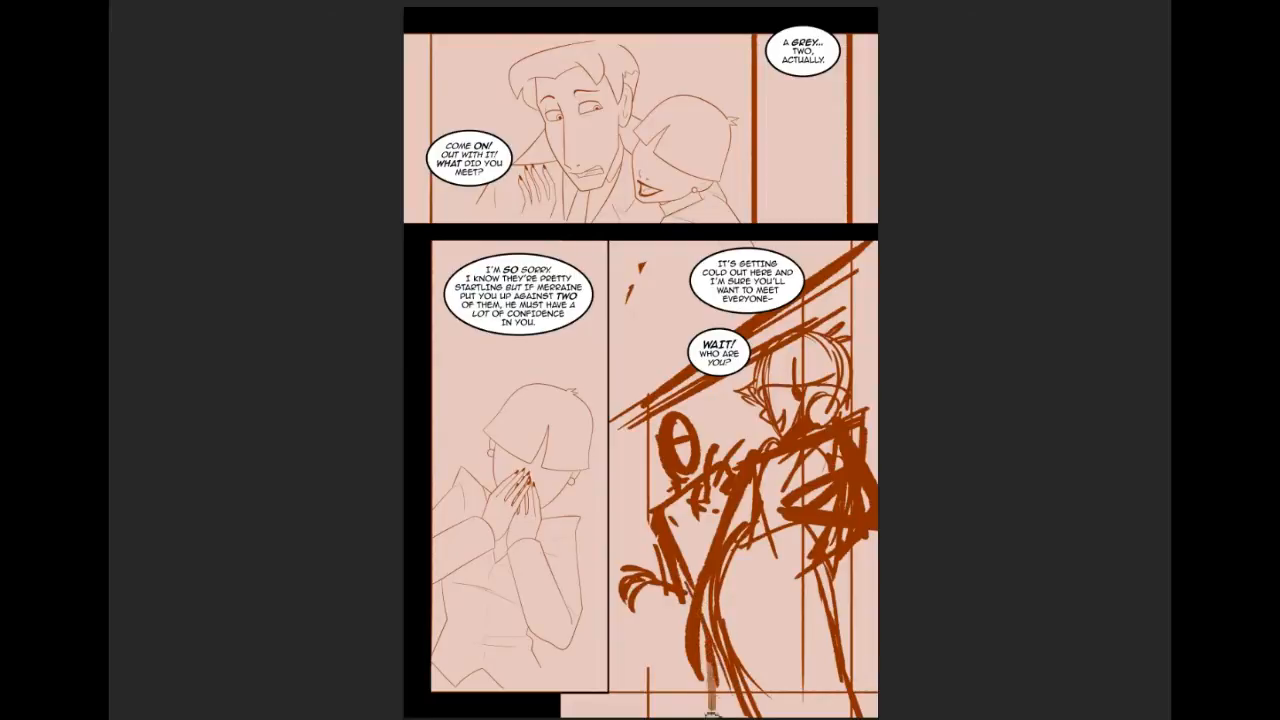
{"action": "left_click_drag", "start_coordinate": [710, 716], "coordinate": [706, 632]}
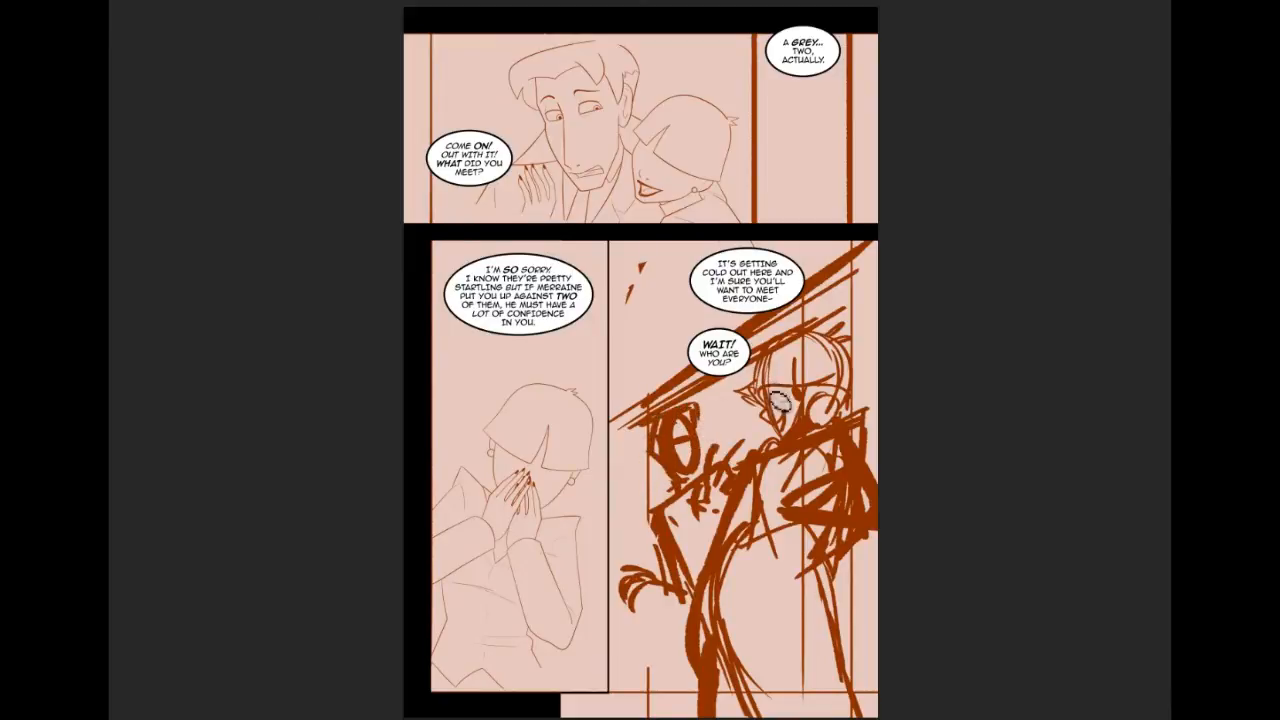
{"action": "mouse_move", "coordinate": [704, 569]}
{"action": "left_mouse_down"}
{"action": "mouse_move", "coordinate": [786, 546]}
{"action": "mouse_move", "coordinate": [758, 592]}
{"action": "left_mouse_up"}
{"action": "left_click_drag", "start_coordinate": [736, 547], "coordinate": [770, 601]}
{"action": "left_click_drag", "start_coordinate": [828, 570], "coordinate": [847, 650]}
{"action": "key", "text": "ctrl+z"}
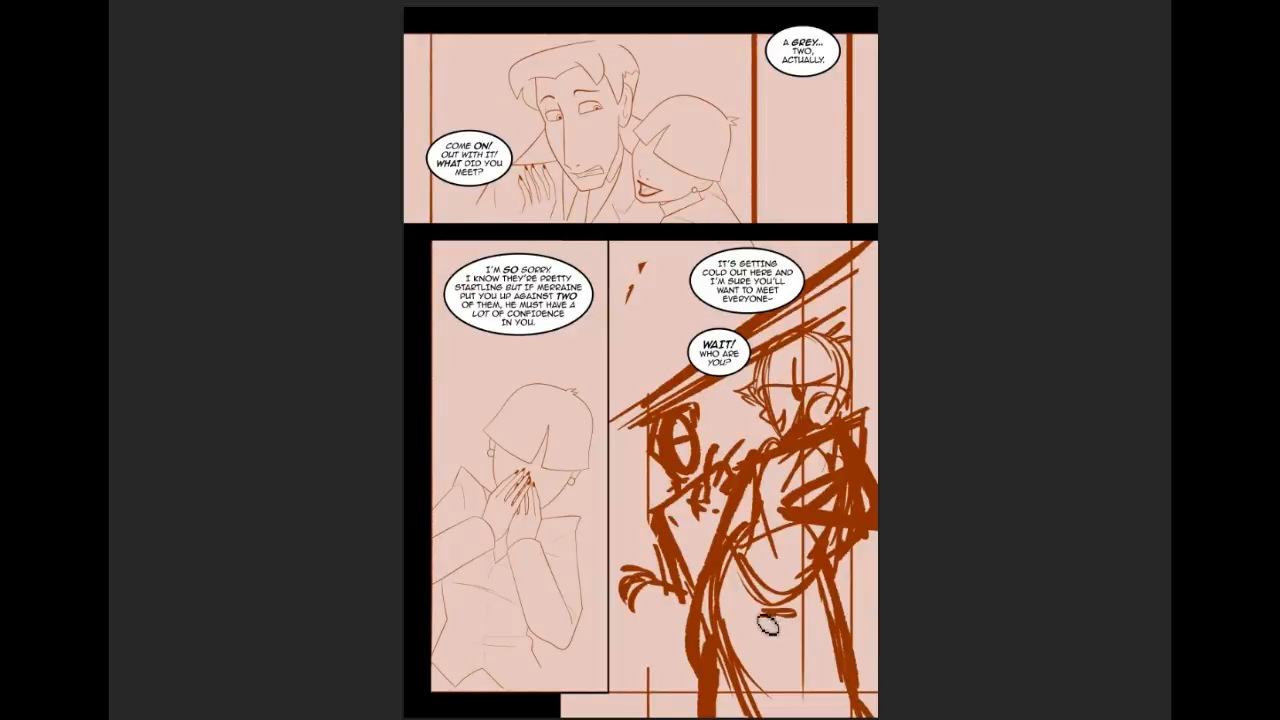
Step: Sketch heavy vertical strokes for the inner leg between the large figure's outer leg lines
{"action": "left_click_drag", "start_coordinate": [788, 622], "coordinate": [805, 676]}
{"action": "left_click_drag", "start_coordinate": [783, 623], "coordinate": [792, 668]}
{"action": "left_click_drag", "start_coordinate": [792, 716], "coordinate": [783, 617]}
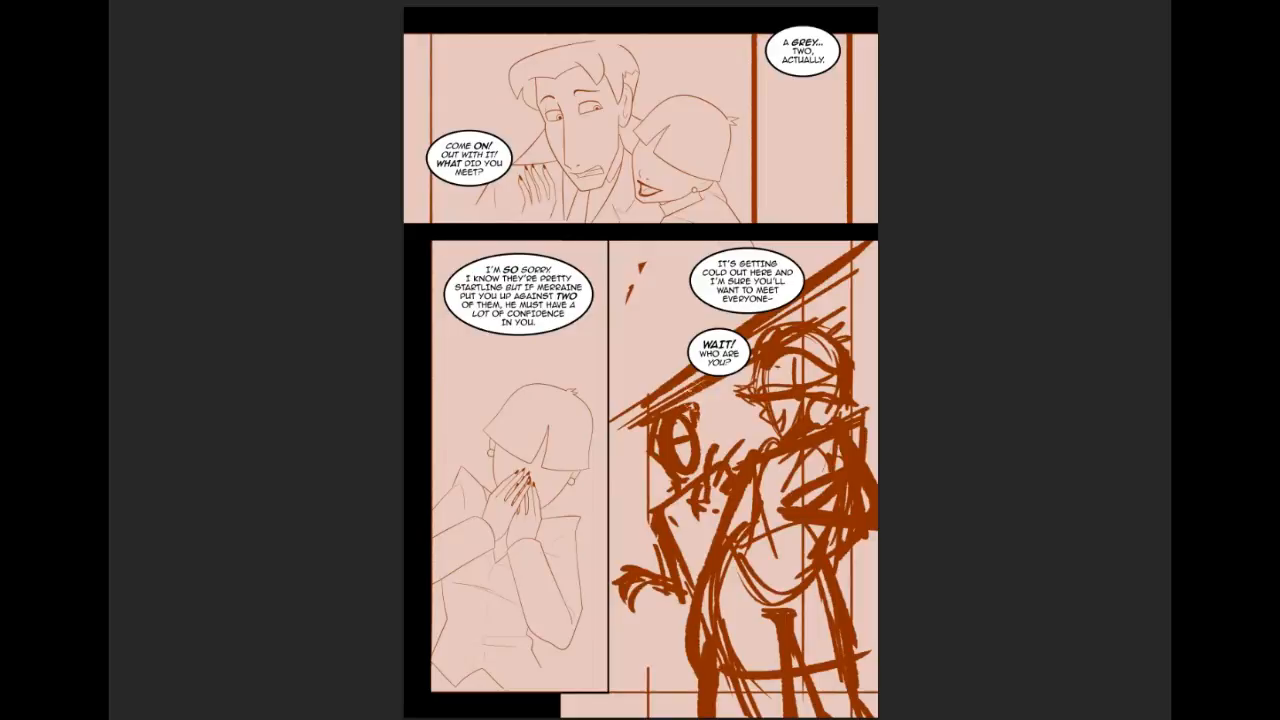
Step: Paint pale yellow highlight strokes along the slanted background lines and over the large figure's bent arm and torso
{"action": "mouse_move", "coordinate": [620, 412]}
{"action": "left_mouse_down"}
{"action": "mouse_move", "coordinate": [838, 261]}
{"action": "mouse_move", "coordinate": [786, 298]}
{"action": "left_mouse_up"}
{"action": "mouse_move", "coordinate": [655, 407]}
{"action": "left_mouse_down"}
{"action": "mouse_move", "coordinate": [782, 335]}
{"action": "mouse_move", "coordinate": [838, 352]}
{"action": "left_mouse_up"}
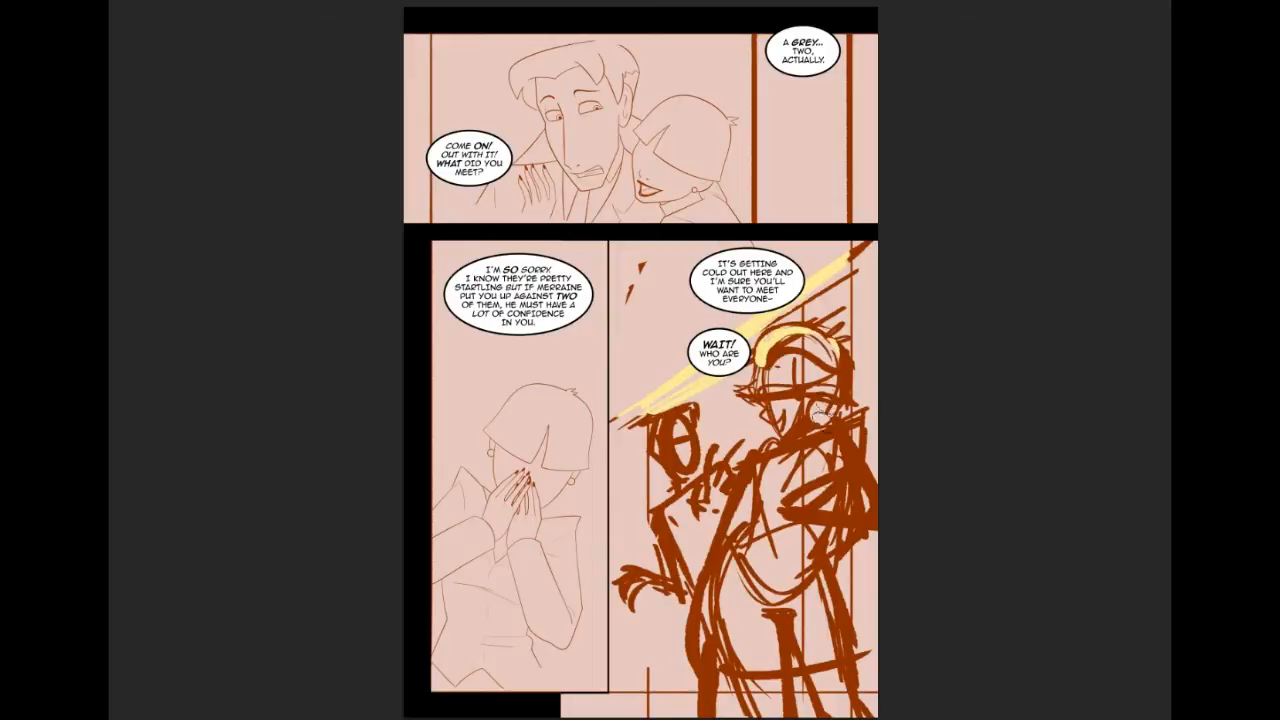
{"action": "mouse_move", "coordinate": [795, 505]}
{"action": "left_mouse_down"}
{"action": "mouse_move", "coordinate": [860, 467]}
{"action": "mouse_move", "coordinate": [812, 515]}
{"action": "mouse_move", "coordinate": [855, 445]}
{"action": "mouse_move", "coordinate": [845, 441]}
{"action": "mouse_move", "coordinate": [880, 513]}
{"action": "mouse_move", "coordinate": [860, 455]}
{"action": "mouse_move", "coordinate": [870, 523]}
{"action": "mouse_move", "coordinate": [838, 518]}
{"action": "mouse_move", "coordinate": [850, 498]}
{"action": "mouse_move", "coordinate": [817, 532]}
{"action": "mouse_move", "coordinate": [817, 607]}
{"action": "mouse_move", "coordinate": [809, 557]}
{"action": "mouse_move", "coordinate": [796, 570]}
{"action": "mouse_move", "coordinate": [845, 545]}
{"action": "mouse_move", "coordinate": [845, 577]}
{"action": "mouse_move", "coordinate": [876, 530]}
{"action": "left_mouse_up"}
{"action": "left_click_drag", "start_coordinate": [758, 526], "coordinate": [780, 480]}
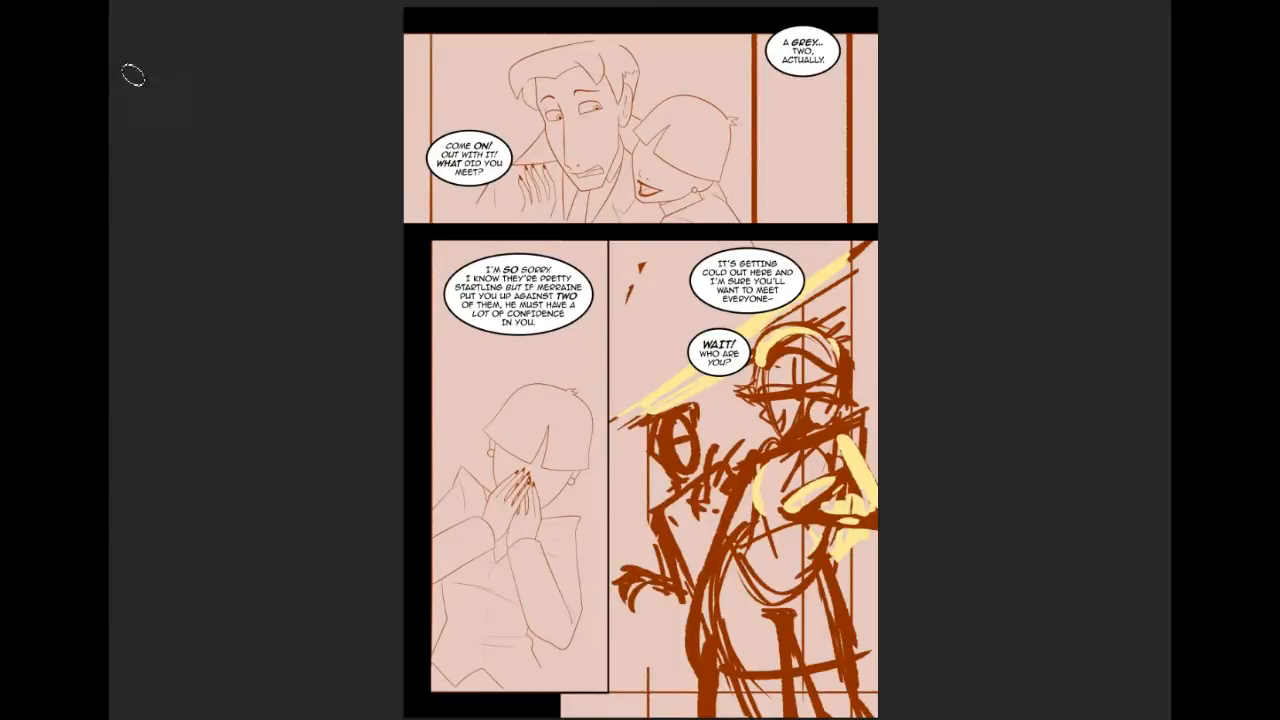
Step: Scale the whole rough sketch in the large panel down slightly toward its lower left
{"action": "key", "text": "ctrl+t"}
{"action": "left_click_drag", "start_coordinate": [877, 238], "coordinate": [855, 282]}
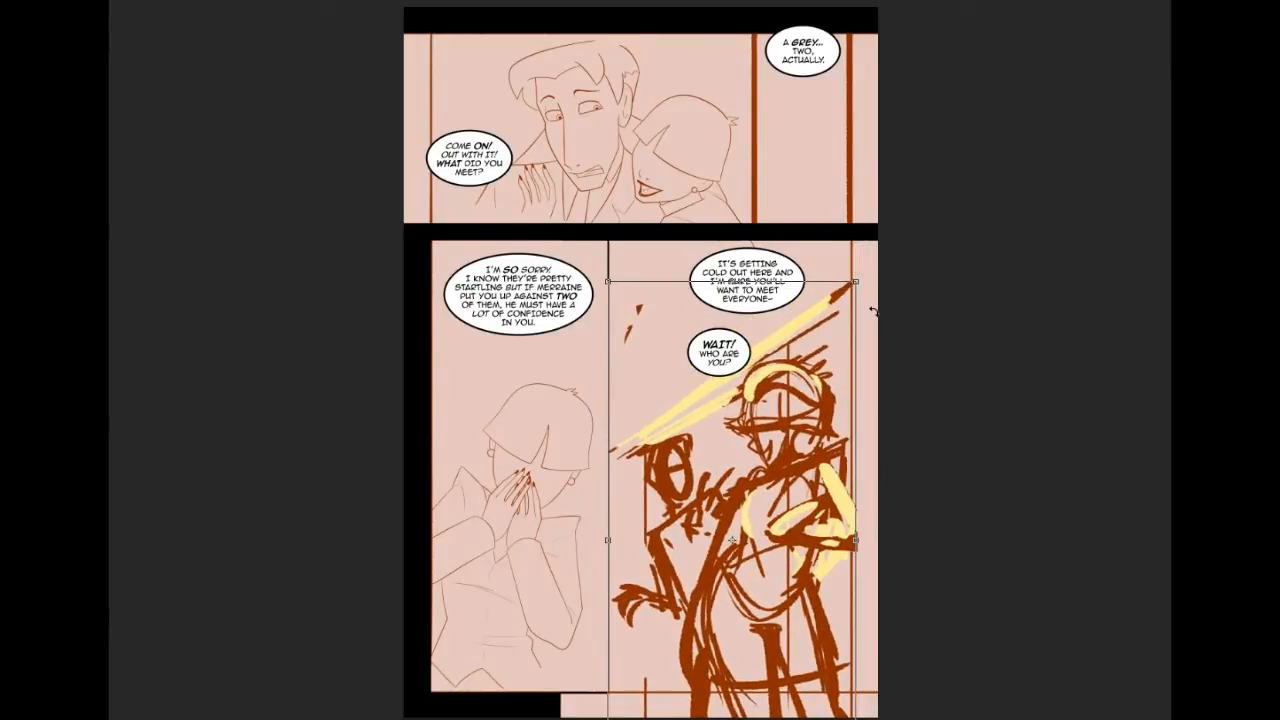
{"action": "key", "text": "Return"}
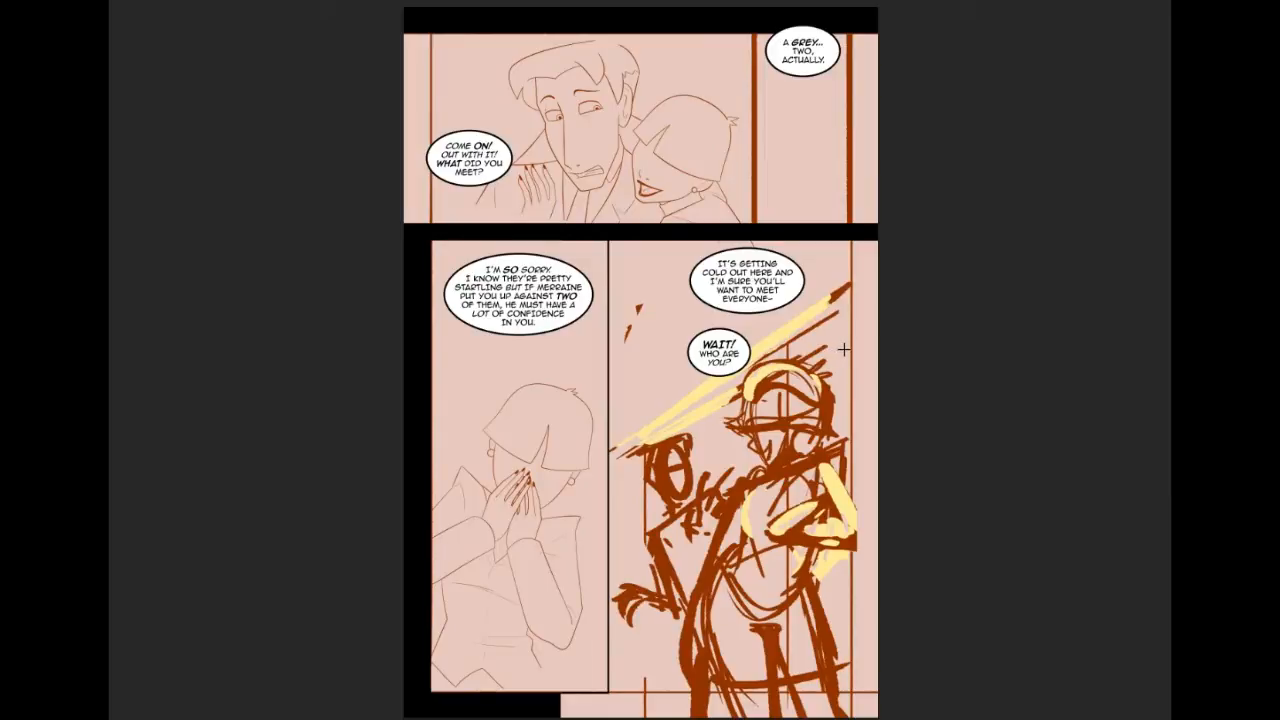
Step: Apply a Perspective transform to the rough sketch, raising its upper right corner into the gutter above the panel
{"action": "key", "text": "ctrl+t"}
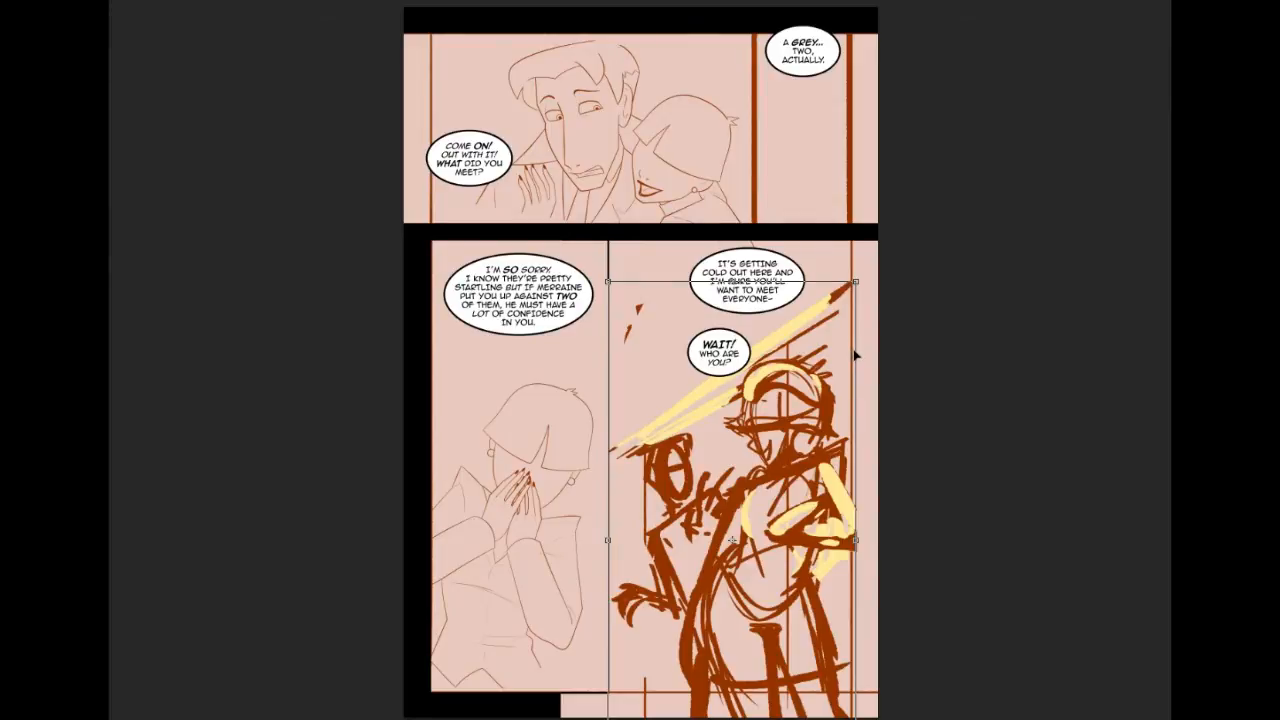
{"action": "left_click", "coordinate": [143, 1]}
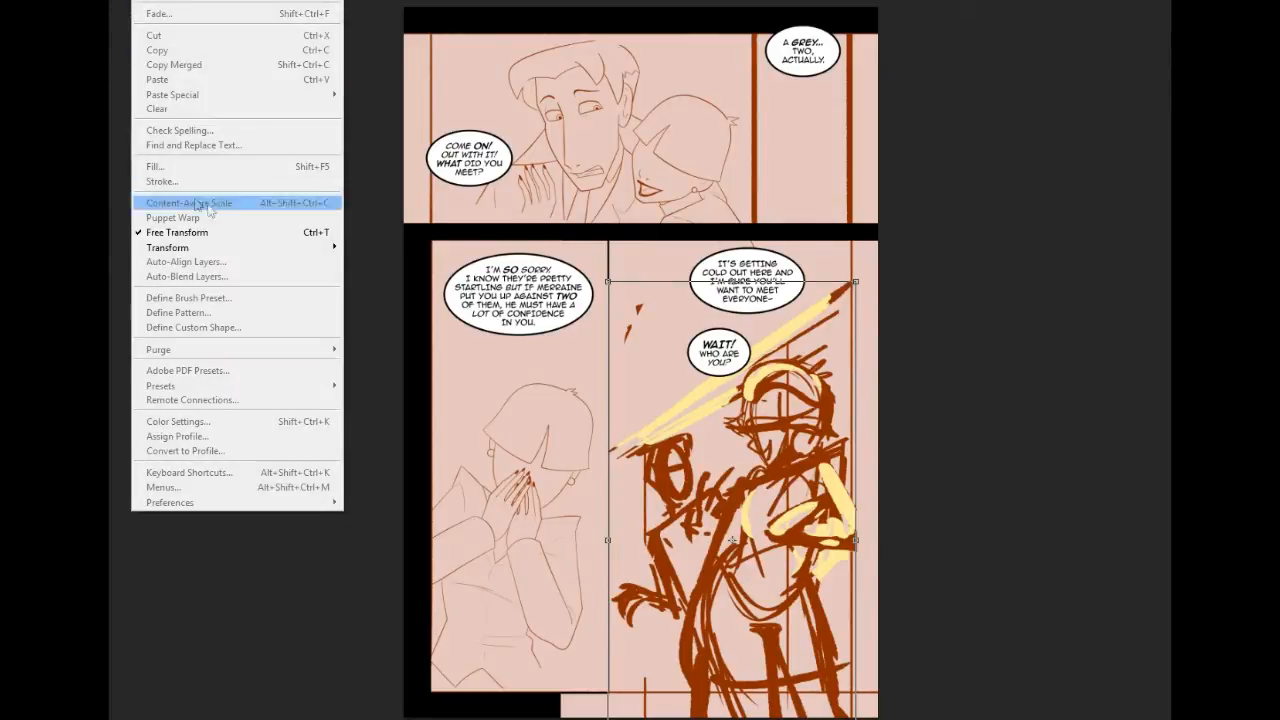
{"action": "mouse_move", "coordinate": [207, 252]}
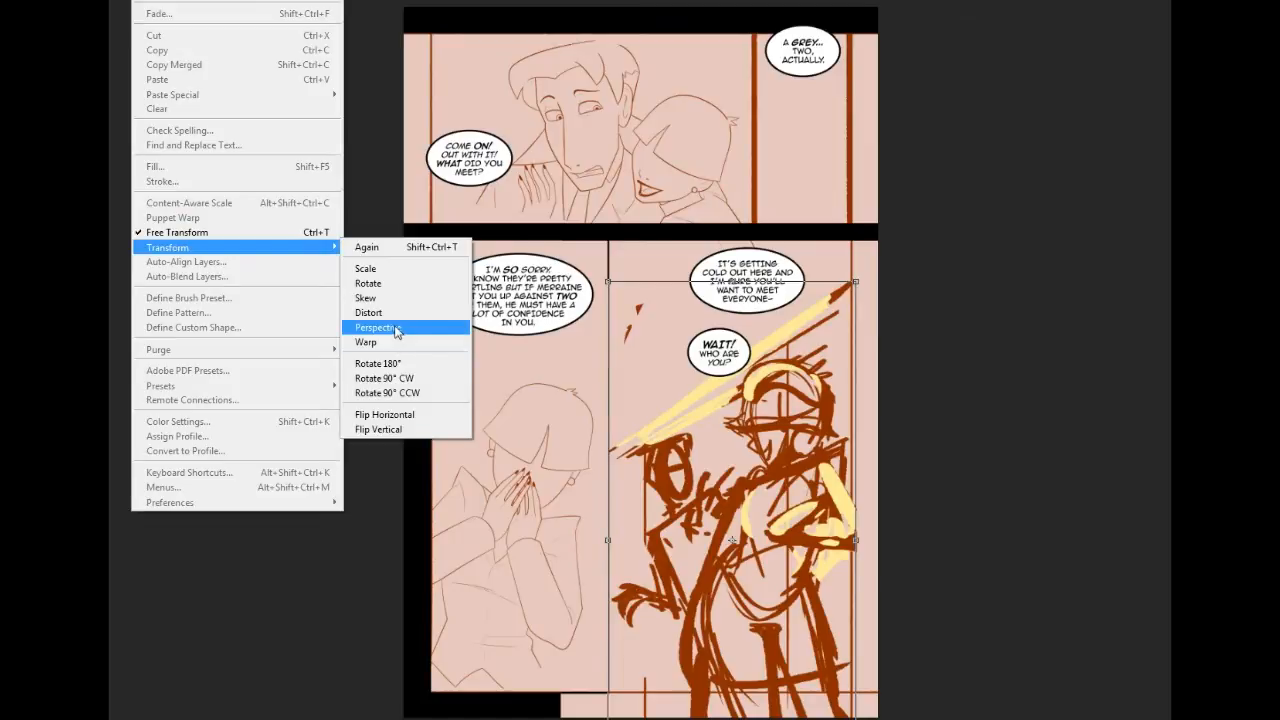
{"action": "left_click", "coordinate": [395, 328]}
{"action": "left_click_drag", "start_coordinate": [857, 286], "coordinate": [852, 219]}
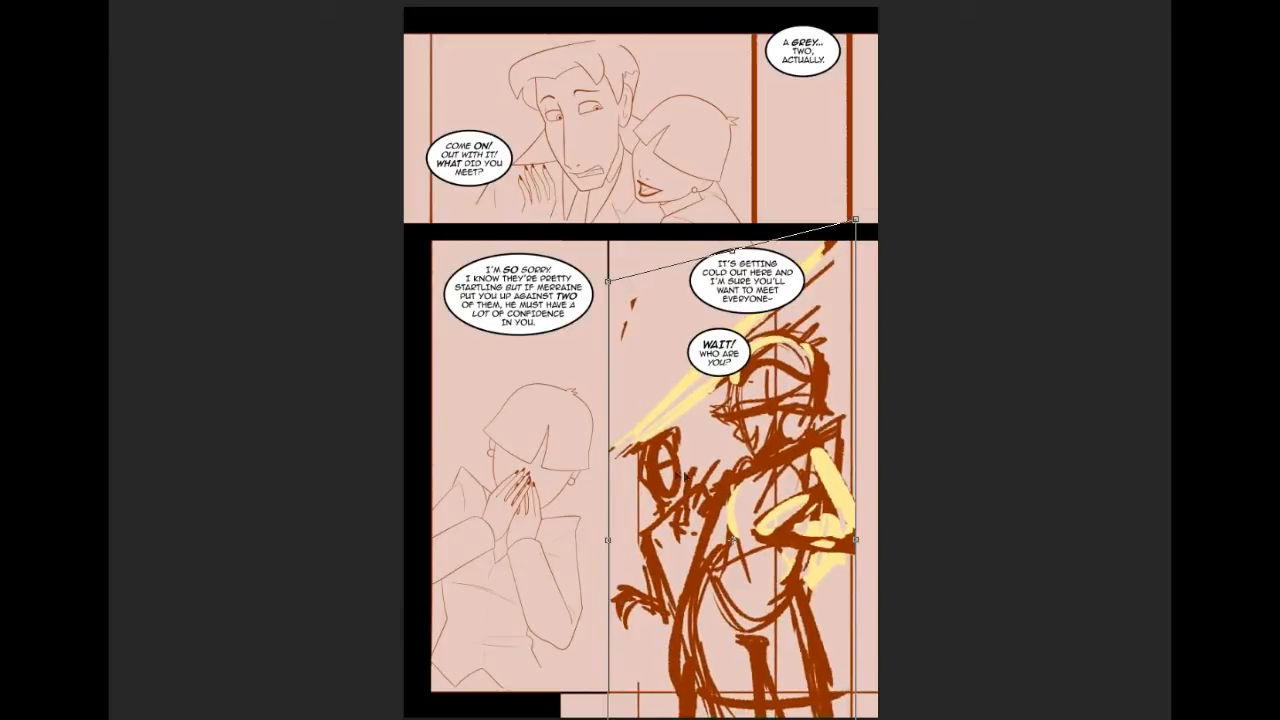
{"action": "key", "text": "Return"}
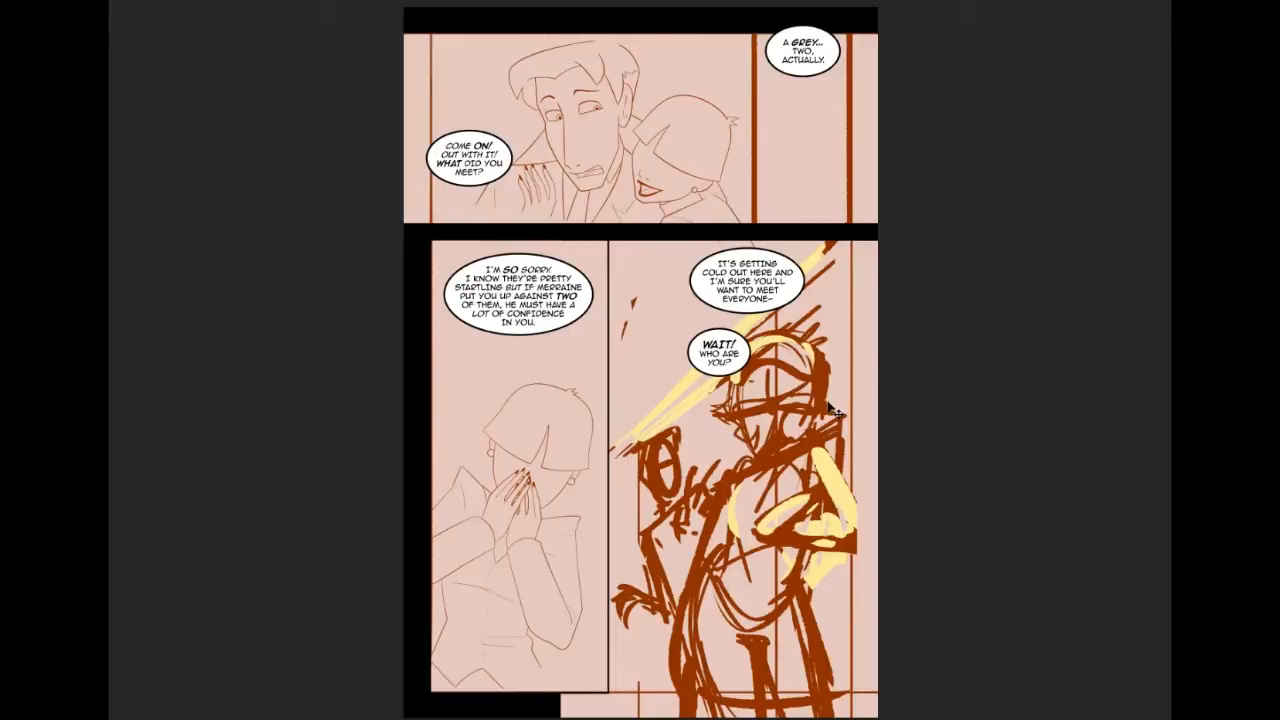
Step: Transform the sketch again, shifting it up and right to the page edge and stretching its left side slightly outward
{"action": "key", "text": "ctrl+t"}
{"action": "mouse_move", "coordinate": [857, 514]}
{"action": "left_mouse_down"}
{"action": "mouse_move", "coordinate": [872, 514]}
{"action": "mouse_move", "coordinate": [836, 510]}
{"action": "mouse_move", "coordinate": [840, 490]}
{"action": "left_mouse_up"}
{"action": "key", "text": "shift+Right"}
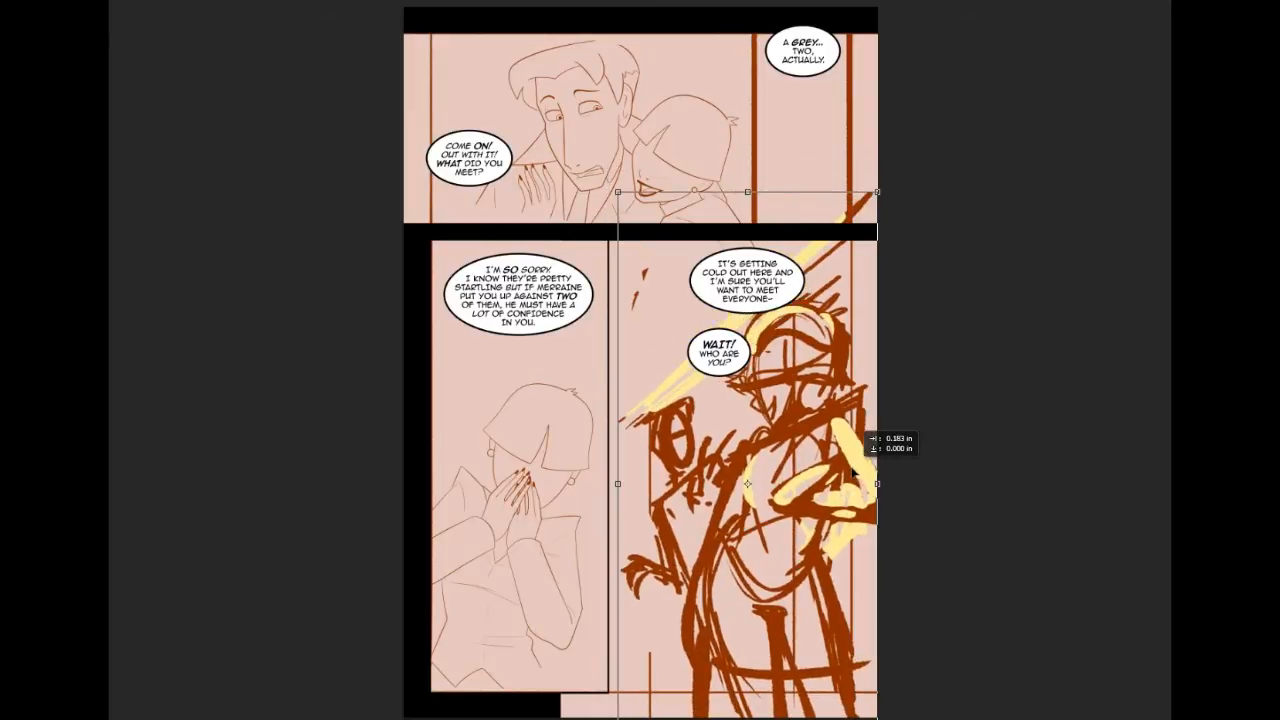
{"action": "left_click_drag", "start_coordinate": [617, 484], "coordinate": [615, 484]}
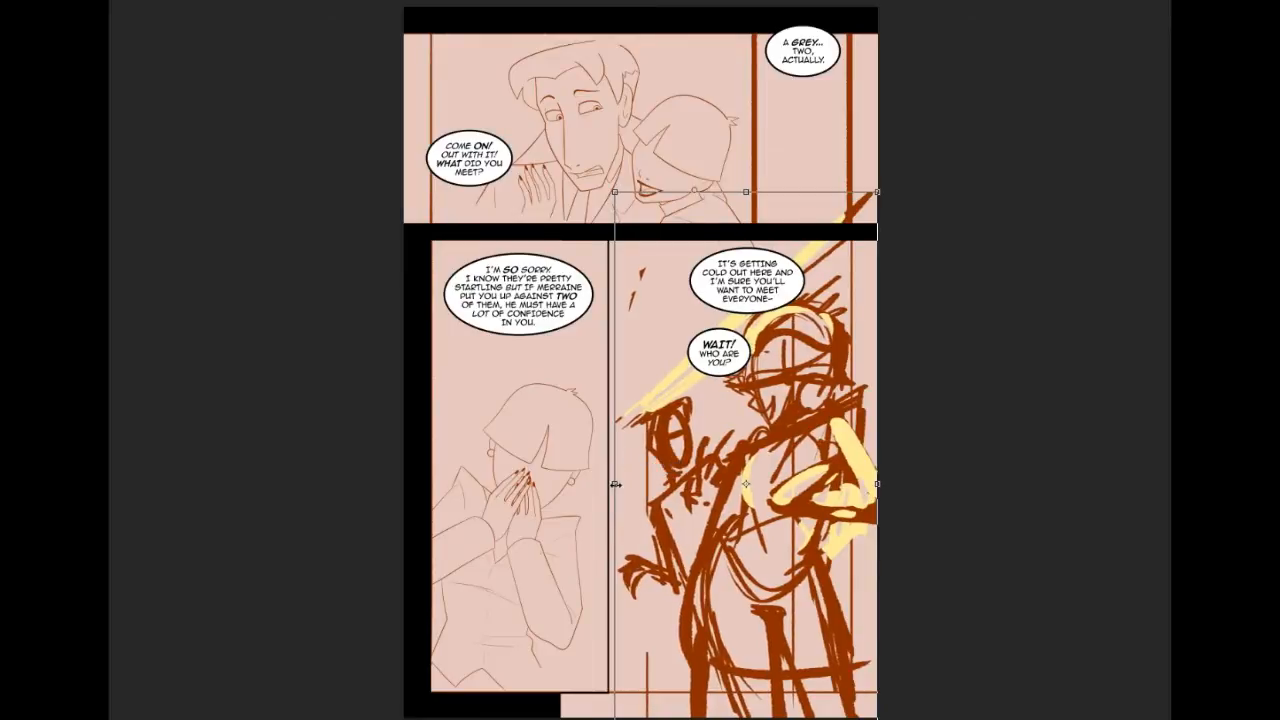
{"action": "key", "text": "Return"}
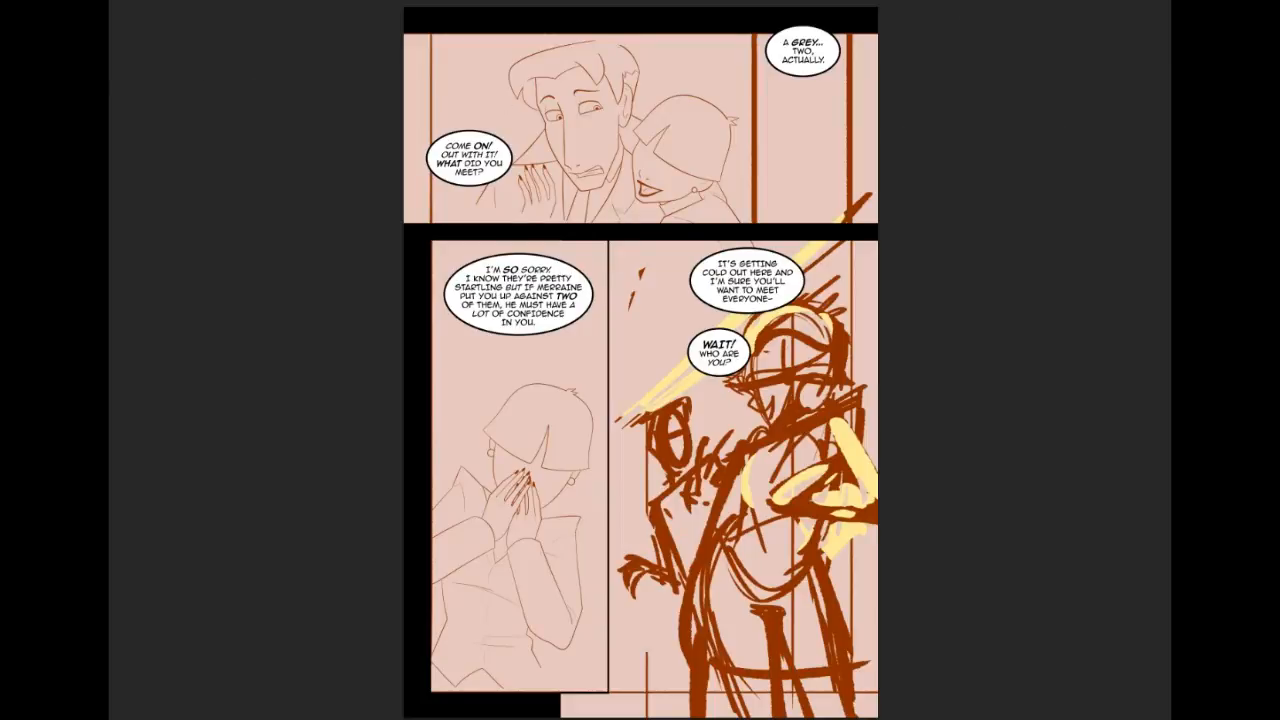
Step: Move the "WAIT!" and "IT'S GETTING COLD OUT HERE" balloons left, clear of the large figure's head
{"action": "left_click_drag", "start_coordinate": [733, 352], "coordinate": [673, 352]}
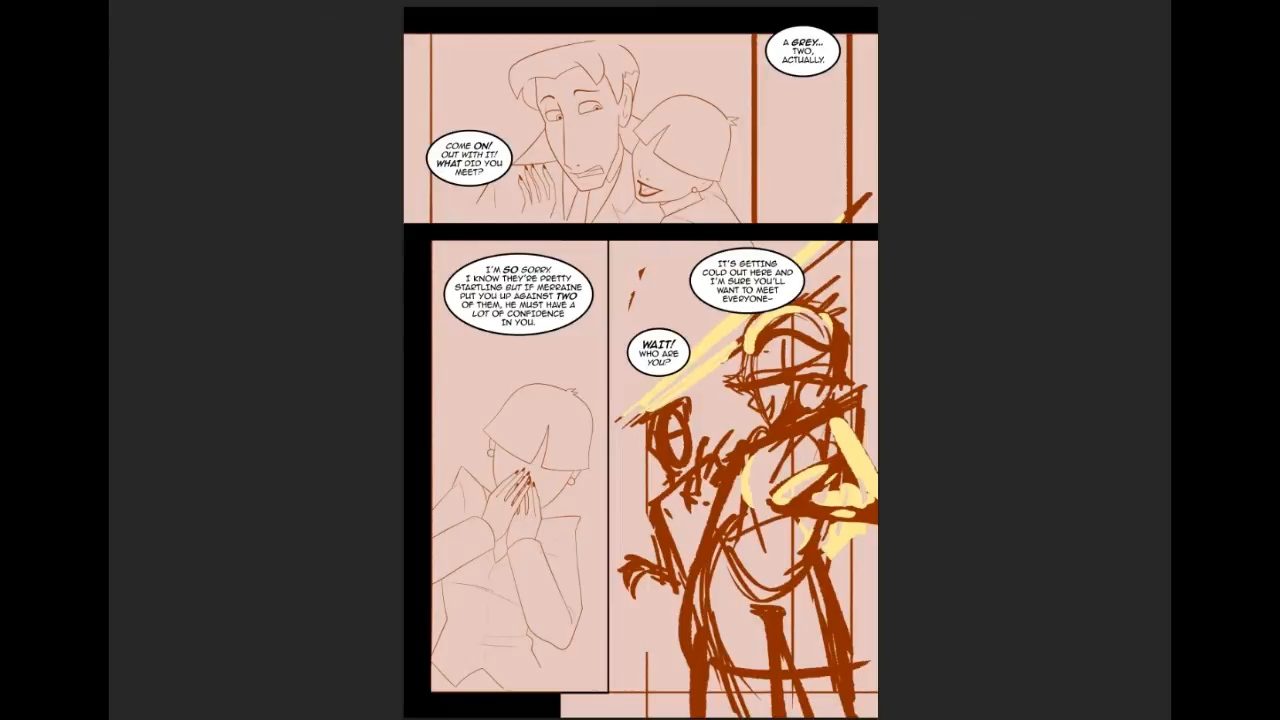
{"action": "left_click_drag", "start_coordinate": [648, 243], "coordinate": [824, 325]}
{"action": "left_click_drag", "start_coordinate": [772, 276], "coordinate": [714, 278]}
{"action": "key", "text": "ctrl+d"}
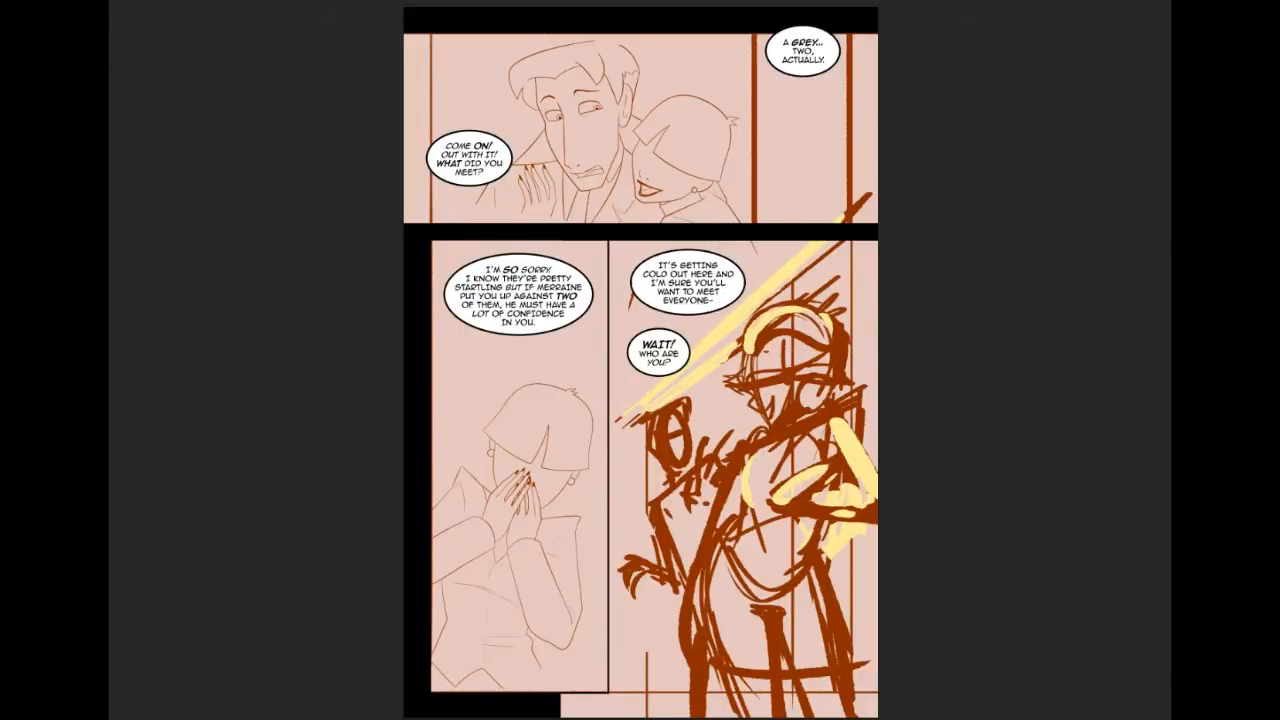
Step: Try tucking the "WAIT!" balloon against the lower left edge of the "IT'S GETTING COLD OUT HERE" balloon
{"action": "key", "text": "ctrl+plus"}
{"action": "key", "text": "ctrl+plus"}
{"action": "key", "text": "ctrl+plus"}
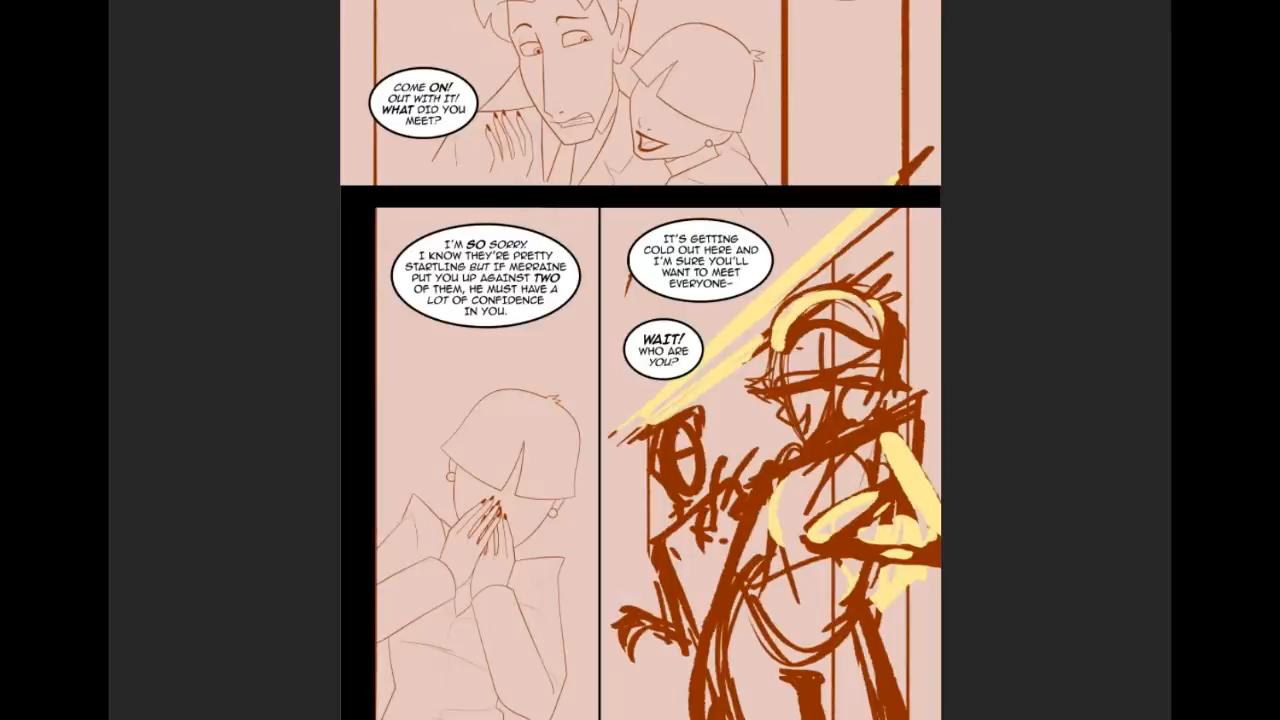
{"action": "left_click_drag", "start_coordinate": [640, 360], "coordinate": [629, 501]}
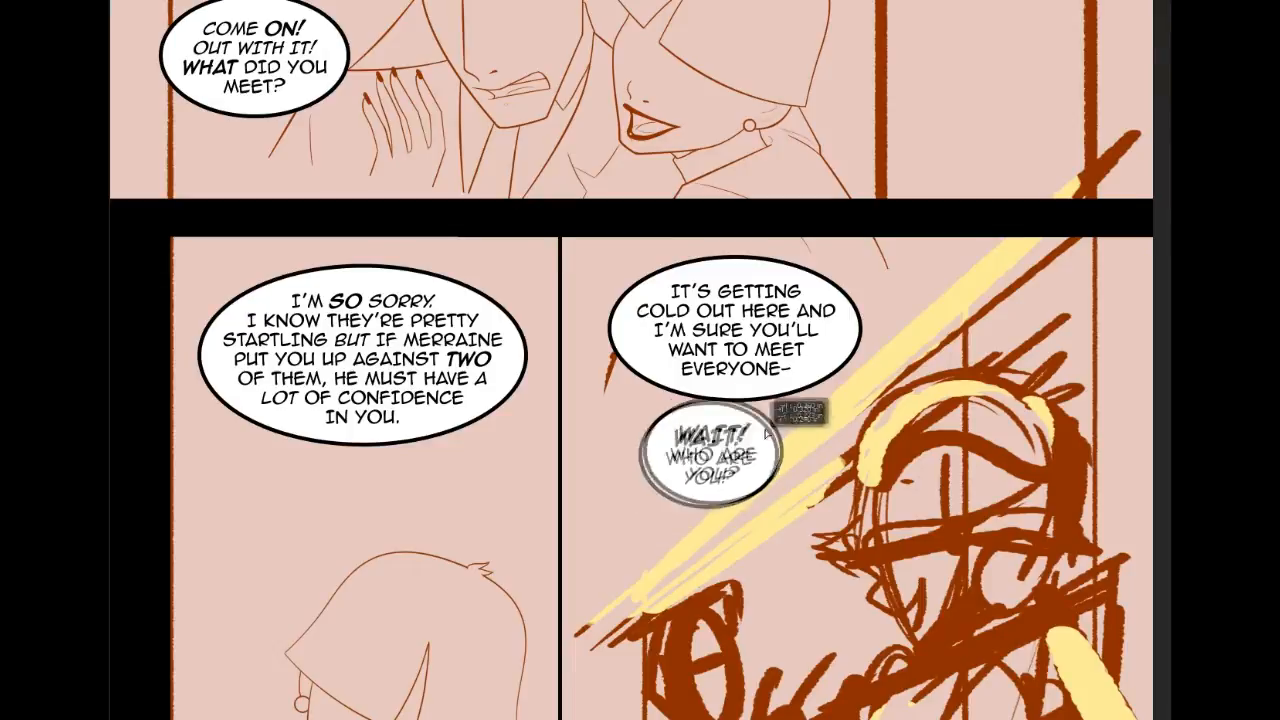
{"action": "left_click_drag", "start_coordinate": [774, 423], "coordinate": [814, 400]}
{"action": "left_click_drag", "start_coordinate": [730, 418], "coordinate": [698, 420]}
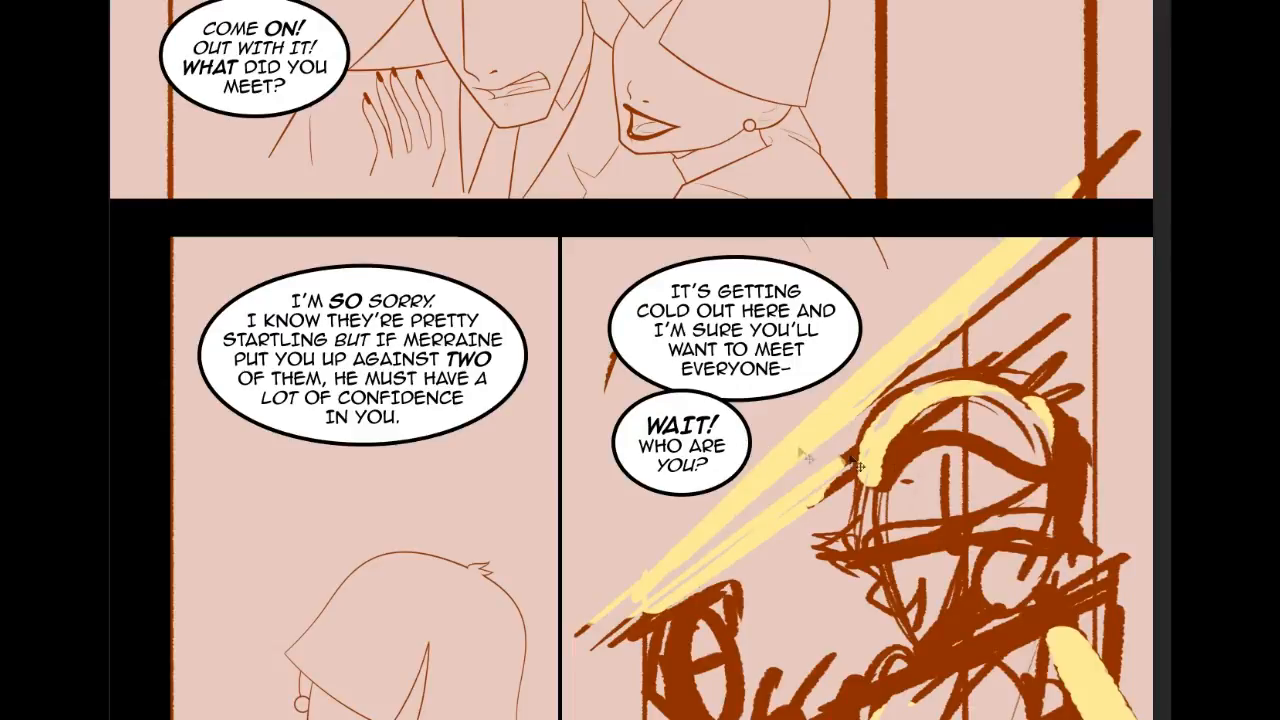
Step: Try the "WAIT!" balloon against the lower right edge of the balloon above, beside the large figure's hair
{"action": "scroll", "coordinate": [630, 360], "scroll_direction": "down", "scroll_amount": 3}
{"action": "scroll", "coordinate": [630, 360], "scroll_direction": "up", "scroll_amount": 2}
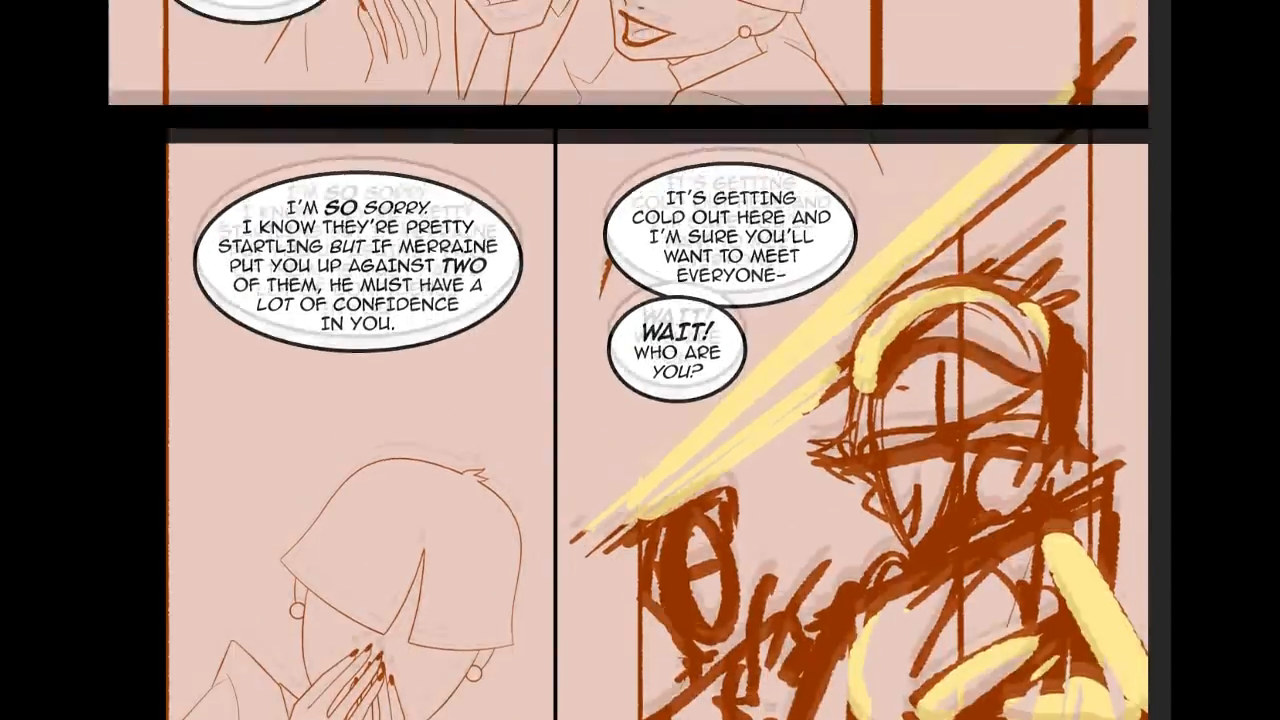
{"action": "scroll", "coordinate": [890, 484], "scroll_direction": "up", "scroll_amount": 5}
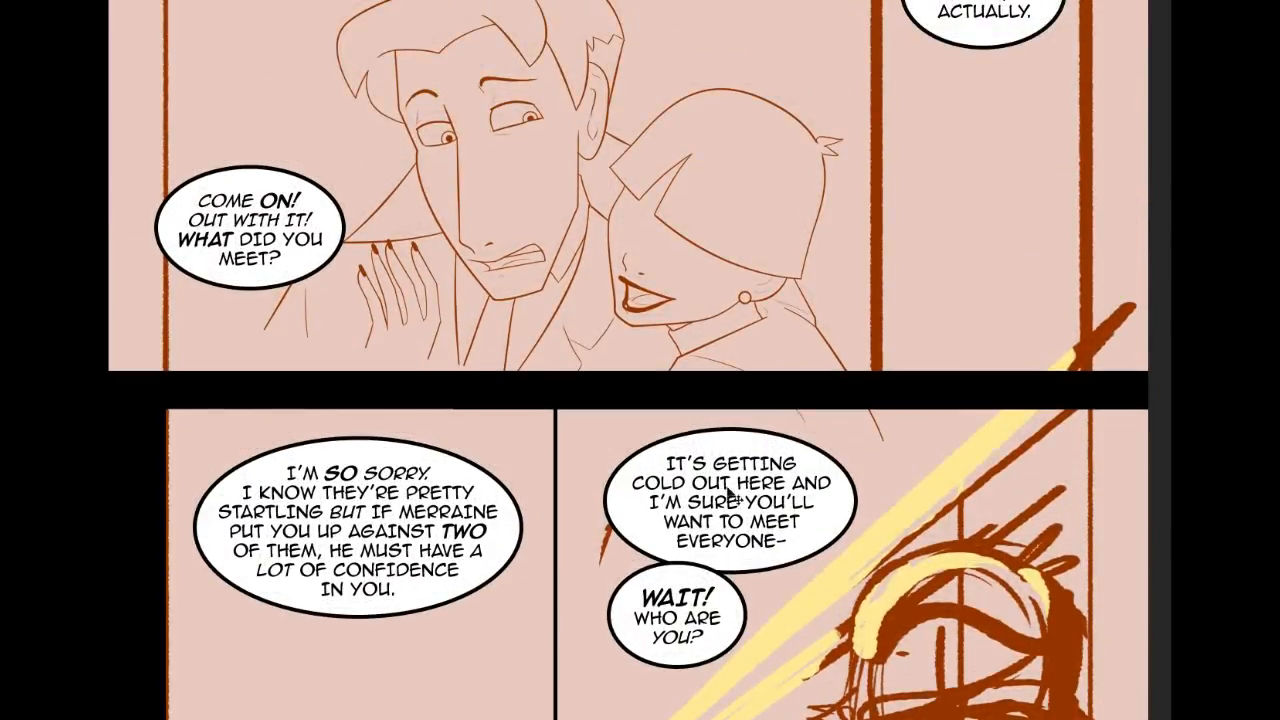
{"action": "scroll", "coordinate": [1162, 567], "scroll_direction": "down", "scroll_amount": 13}
{"action": "scroll", "coordinate": [1162, 567], "scroll_direction": "up", "scroll_amount": 9}
{"action": "left_click_drag", "start_coordinate": [718, 465], "coordinate": [766, 467]}
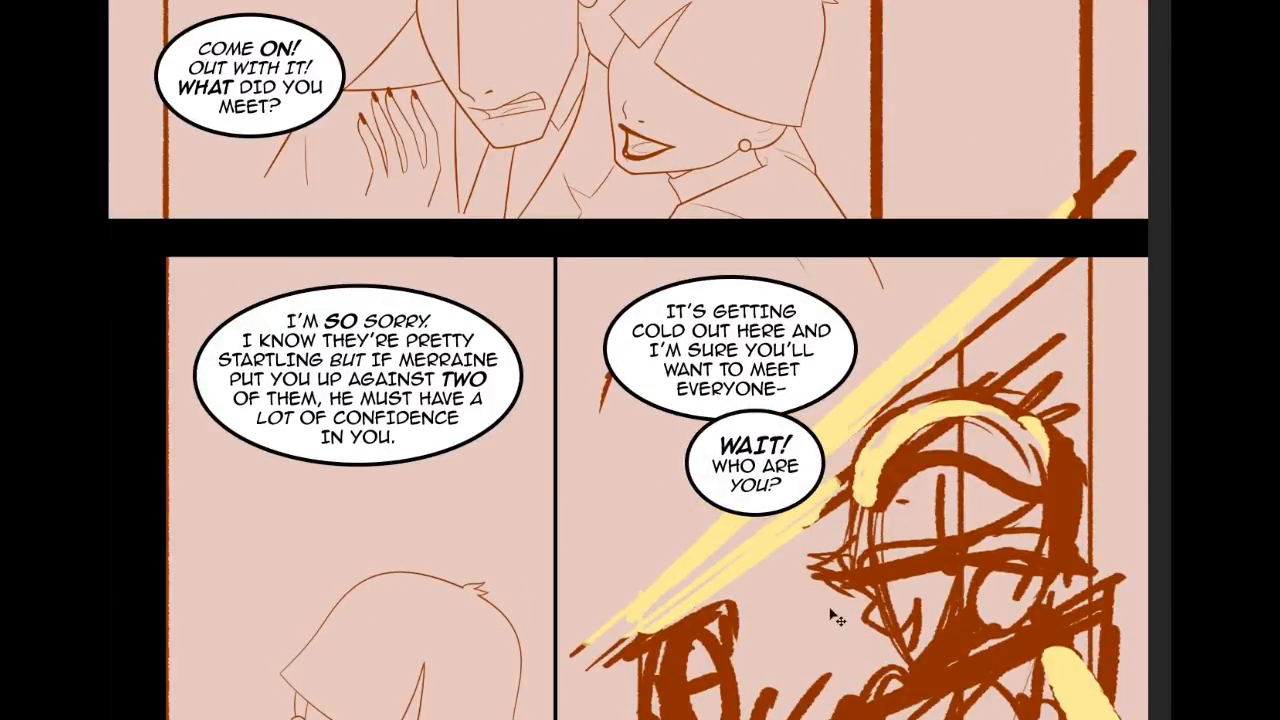
{"action": "left_click_drag", "start_coordinate": [800, 482], "coordinate": [824, 472]}
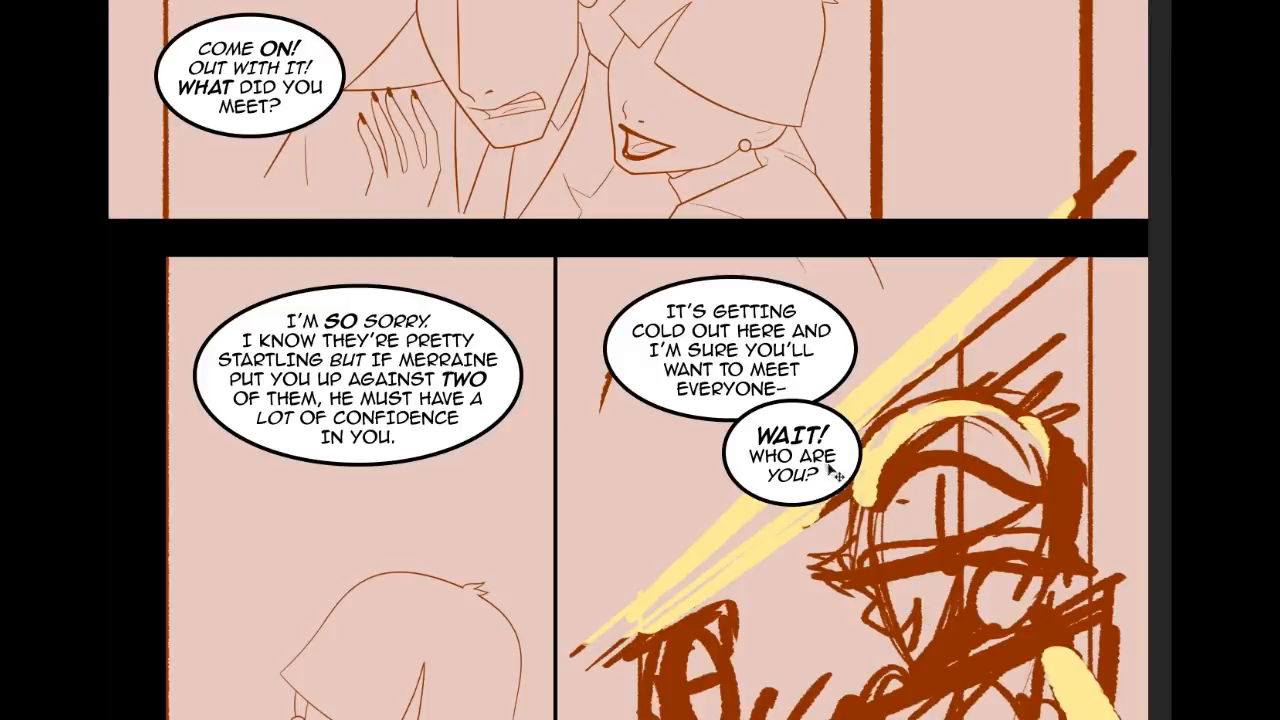
Step: Place the "WAIT!" balloon below the left part of the "IT'S GETTING COLD OUT HERE" balloon, leaving a clear gap between them
{"action": "left_click_drag", "start_coordinate": [805, 457], "coordinate": [703, 505]}
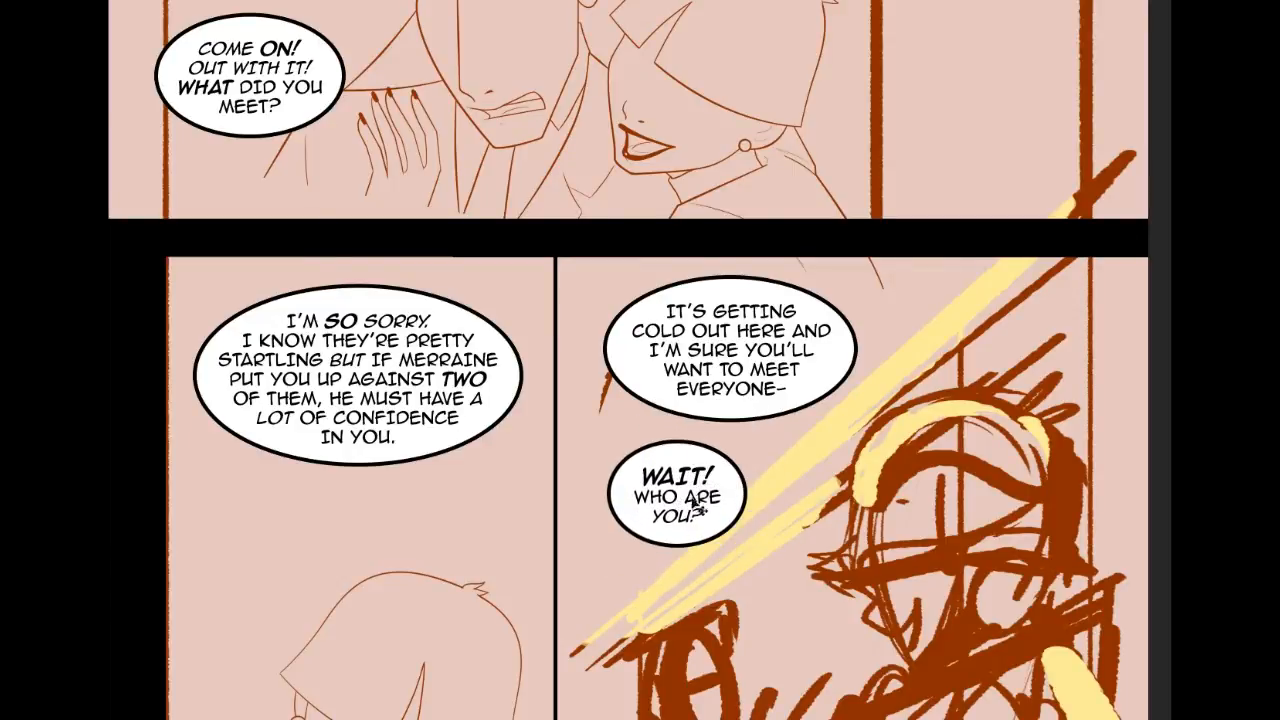
{"action": "scroll", "coordinate": [640, 400], "scroll_direction": "down", "scroll_amount": 3}
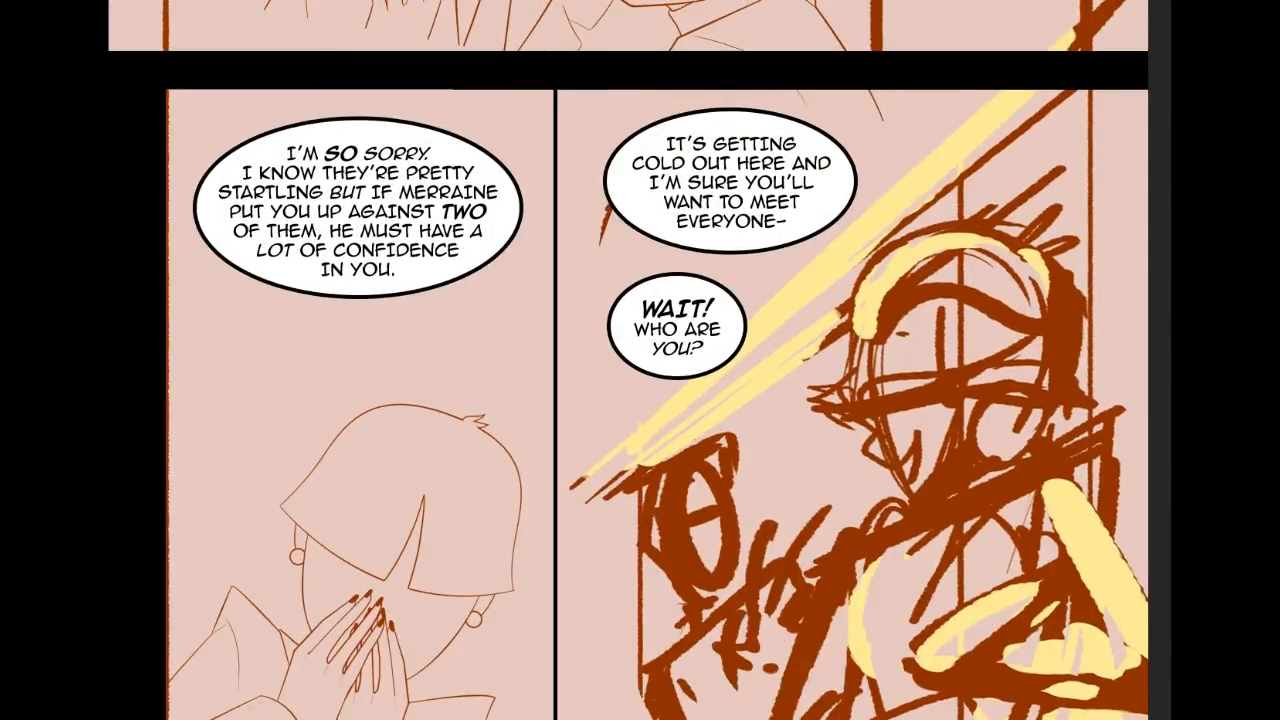
{"action": "scroll", "coordinate": [640, 400], "scroll_direction": "up", "scroll_amount": 7}
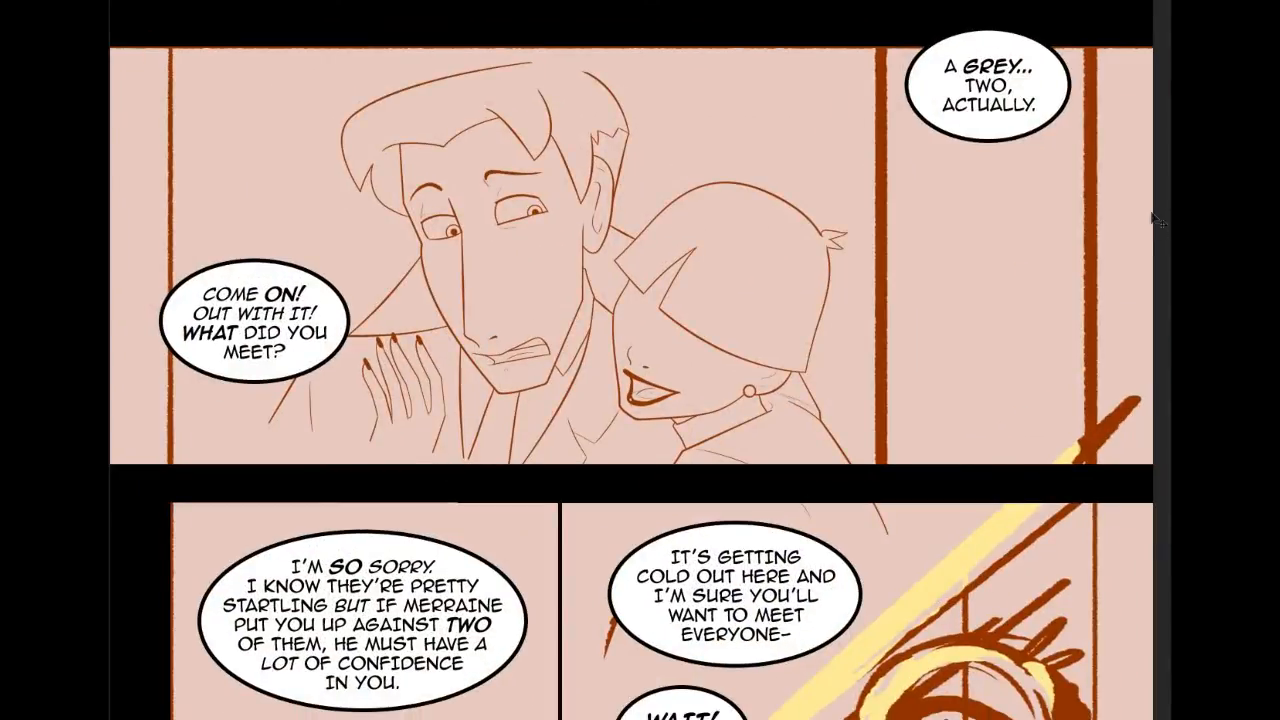
Step: Darken the man's pupils so they look toward the right, and erase his mouth for redrawing
{"action": "scroll", "coordinate": [640, 400], "scroll_direction": "up", "scroll_amount": 1}
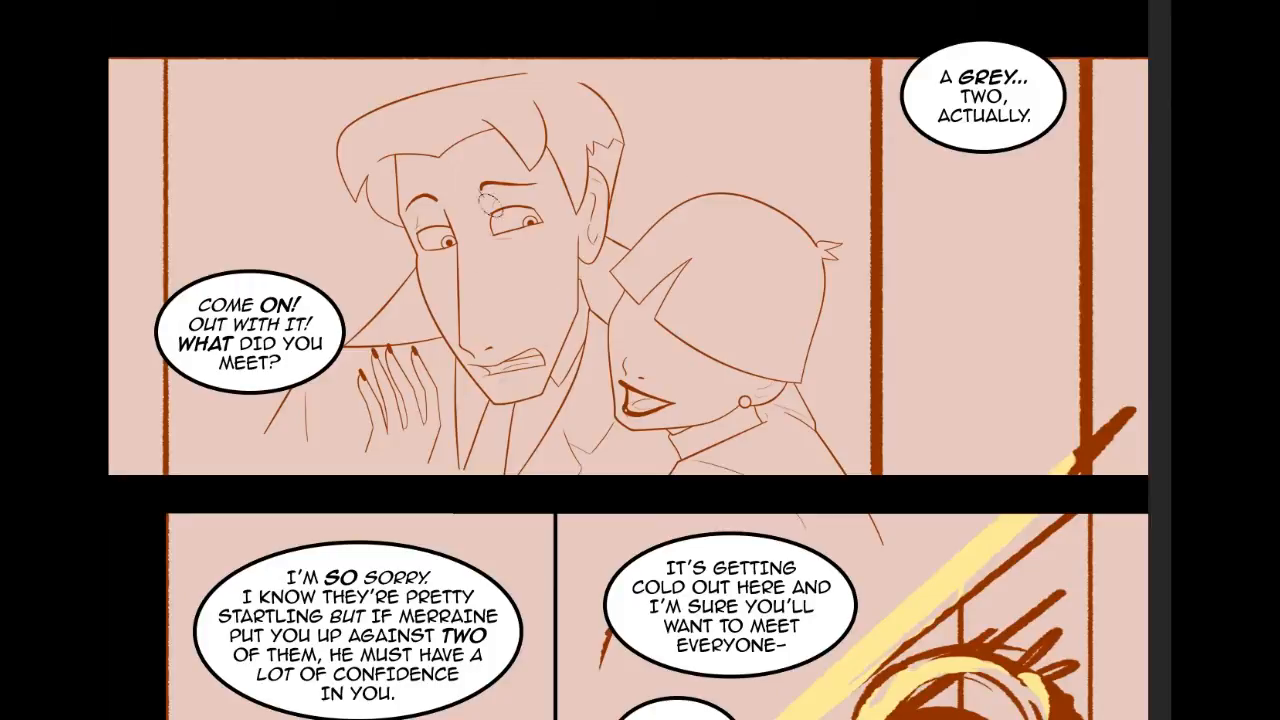
{"action": "left_click_drag", "start_coordinate": [525, 230], "coordinate": [541, 220]}
{"action": "left_click_drag", "start_coordinate": [451, 239], "coordinate": [448, 247]}
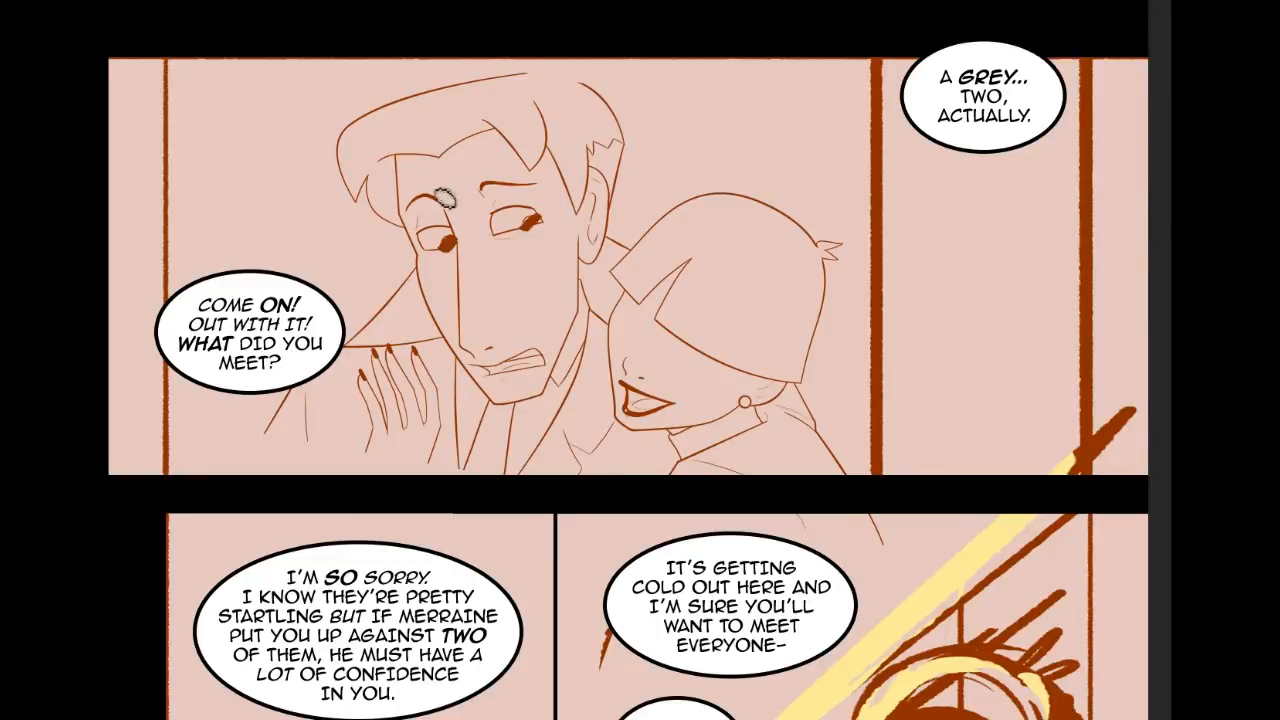
{"action": "left_click", "coordinate": [521, 387], "text": "alt"}
{"action": "left_click_drag", "start_coordinate": [522, 363], "coordinate": [549, 363]}
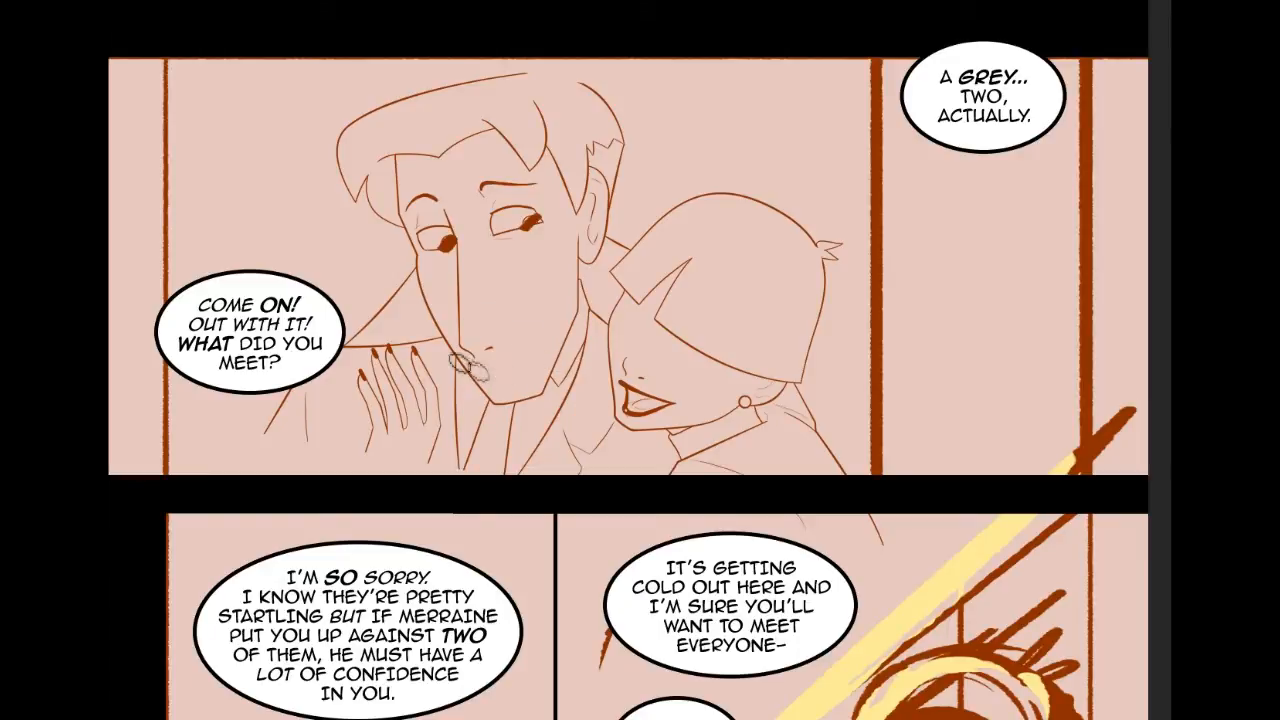
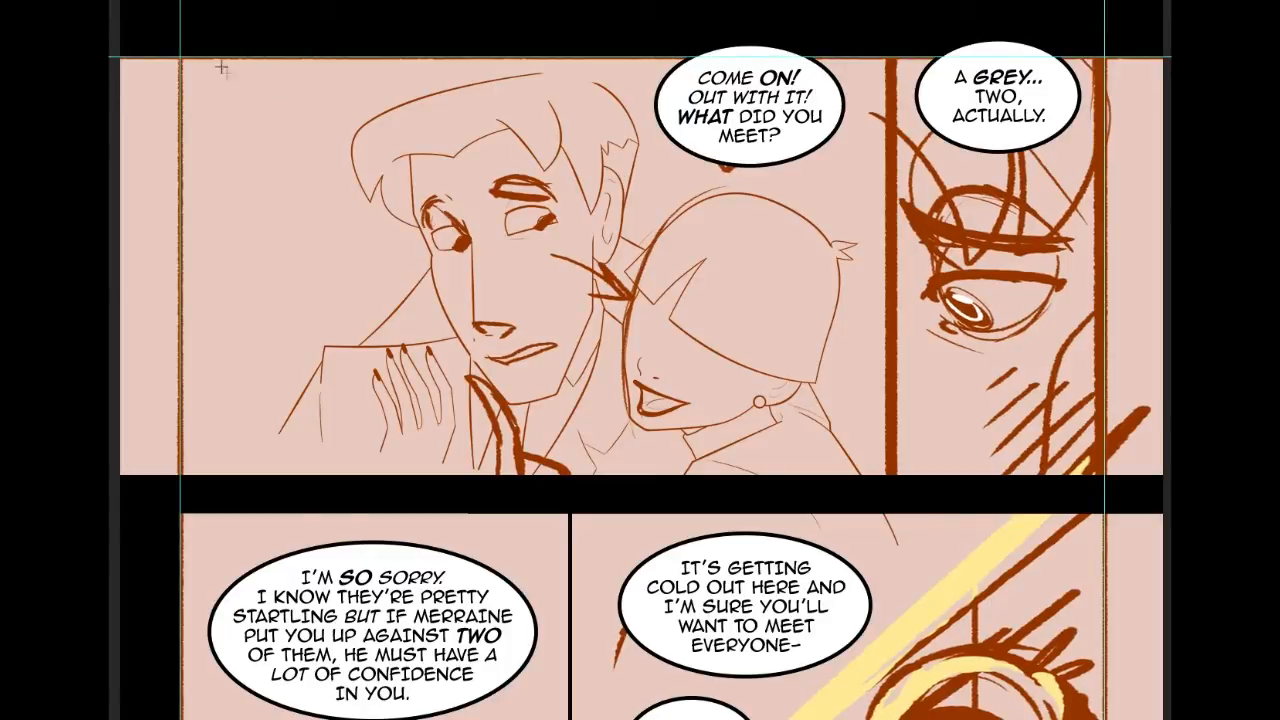
Step: Select both figures in the first panel, shift them left, and fill the exposed gap with the pink background
{"action": "left_click_drag", "start_coordinate": [236, 60], "coordinate": [868, 482]}
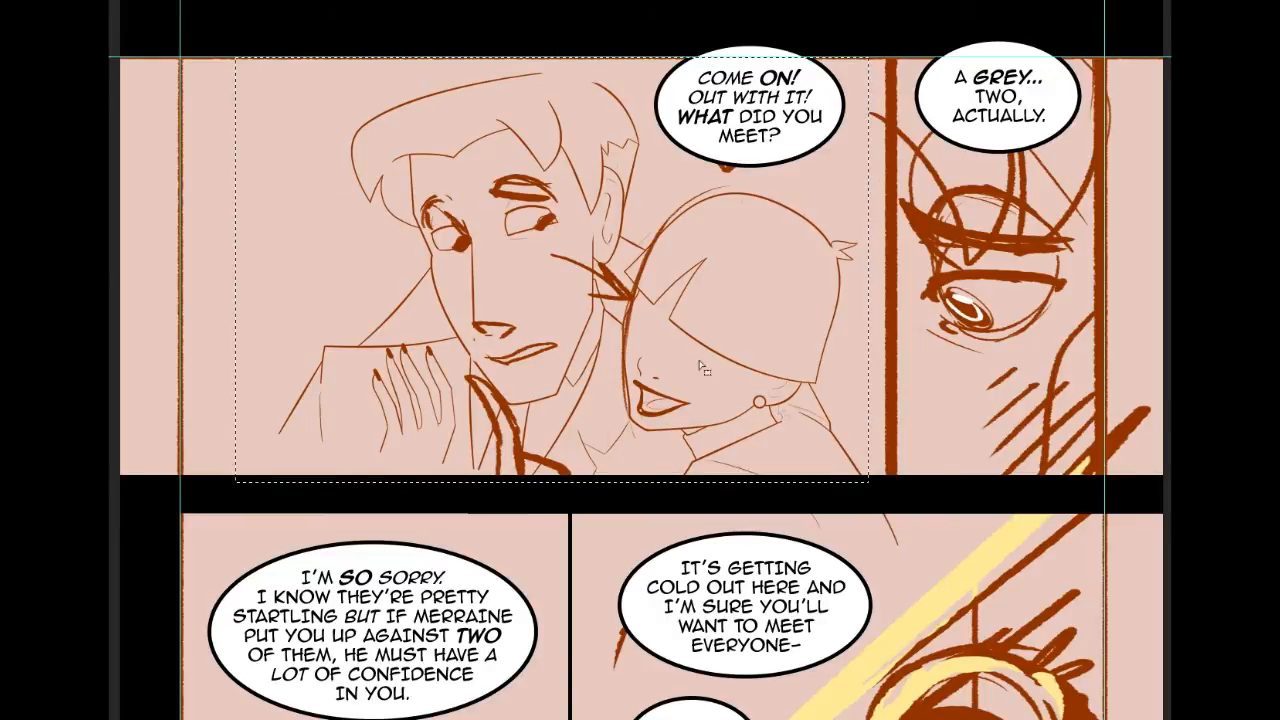
{"action": "left_click_drag", "start_coordinate": [263, 46], "coordinate": [222, 490]}
{"action": "key", "text": "v"}
{"action": "left_click_drag", "start_coordinate": [693, 308], "coordinate": [641, 308]}
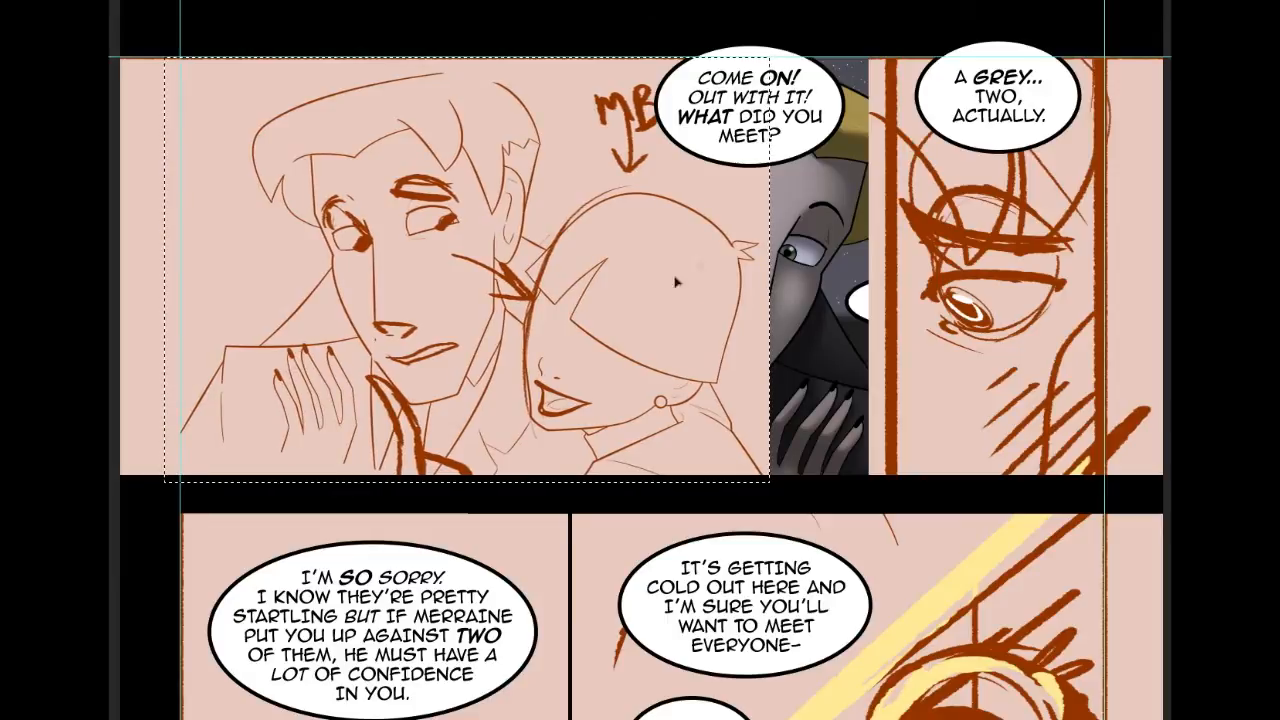
{"action": "key", "text": "ctrl+d"}
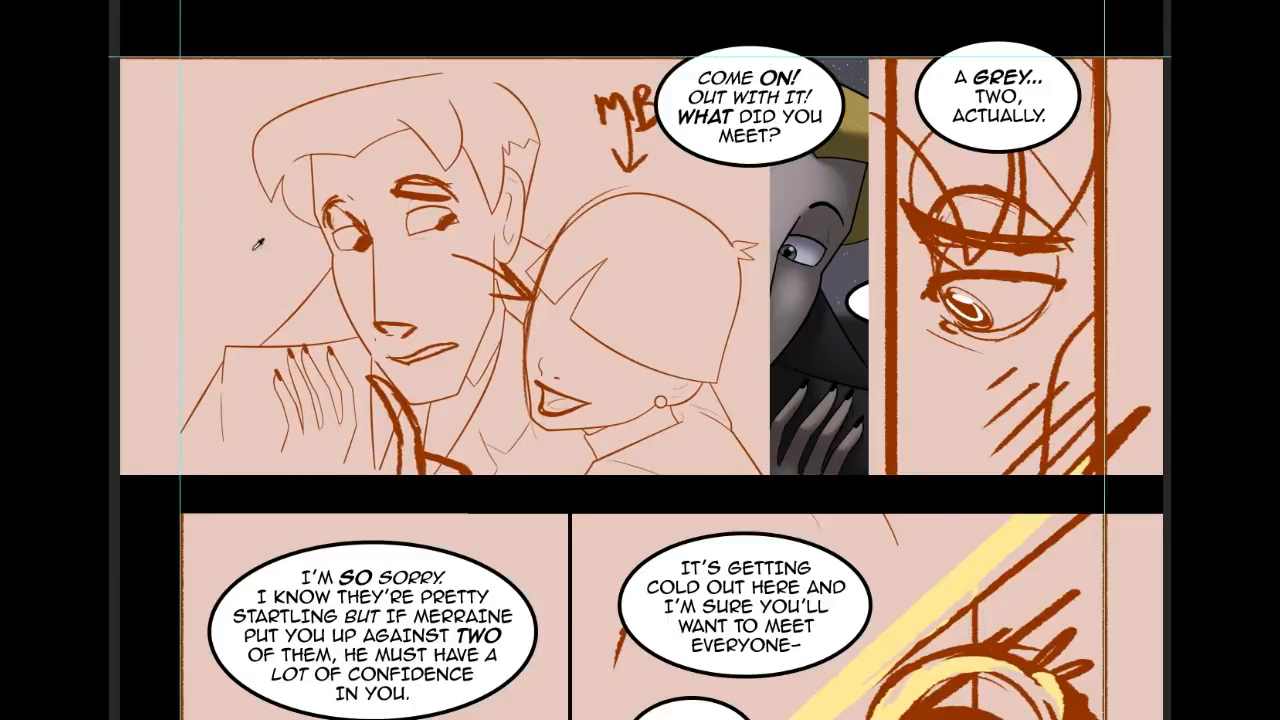
{"action": "left_click", "coordinate": [829, 284]}
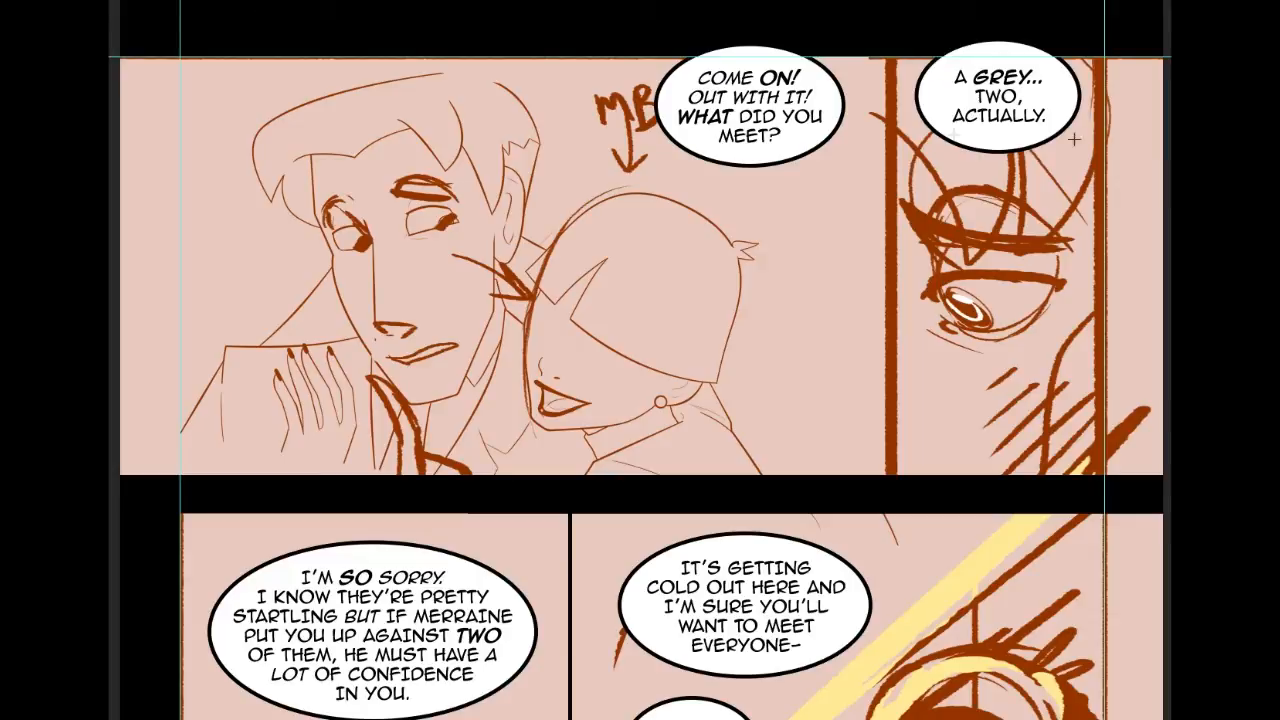
Step: Move the "COME ON! OUT WITH IT!" balloon left so it sits above the woman's head
{"action": "left_click_drag", "start_coordinate": [637, 27], "coordinate": [858, 178]}
{"action": "left_click_drag", "start_coordinate": [742, 117], "coordinate": [672, 117]}
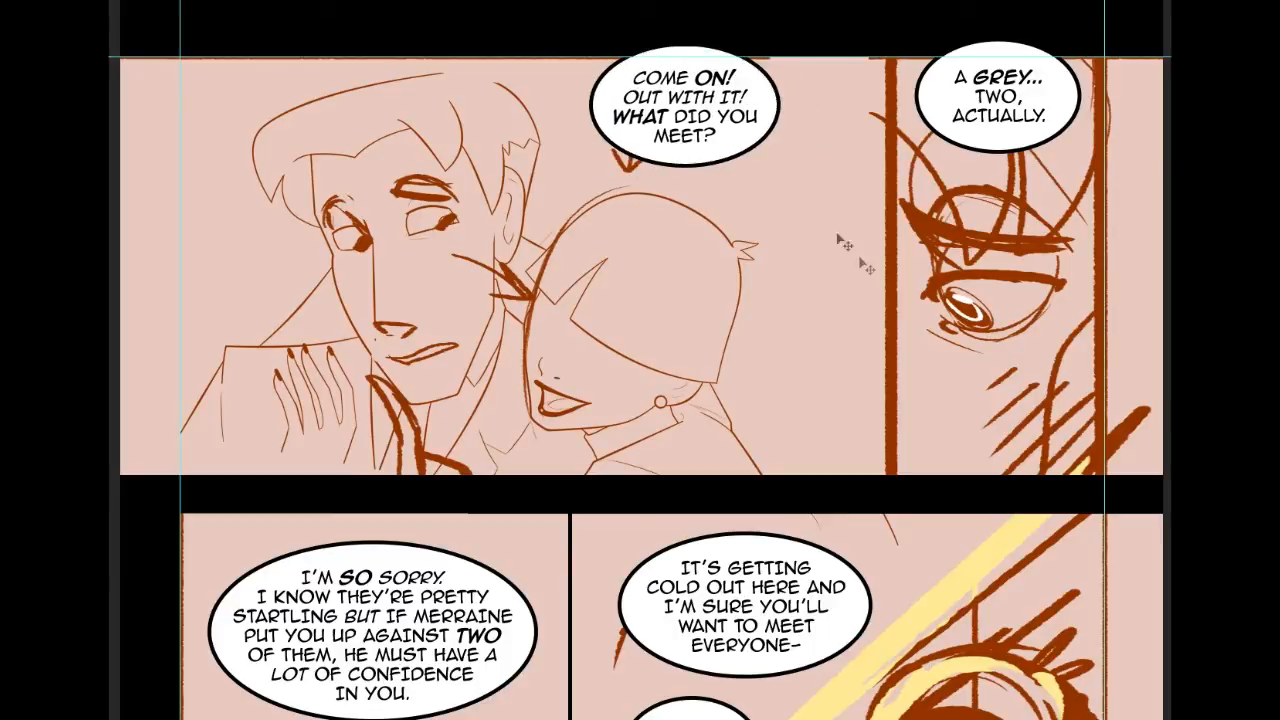
{"action": "scroll", "coordinate": [862, 263], "scroll_direction": "right", "scroll_amount": 1}
{"action": "scroll", "coordinate": [152, 57], "scroll_direction": "up", "scroll_amount": 2}
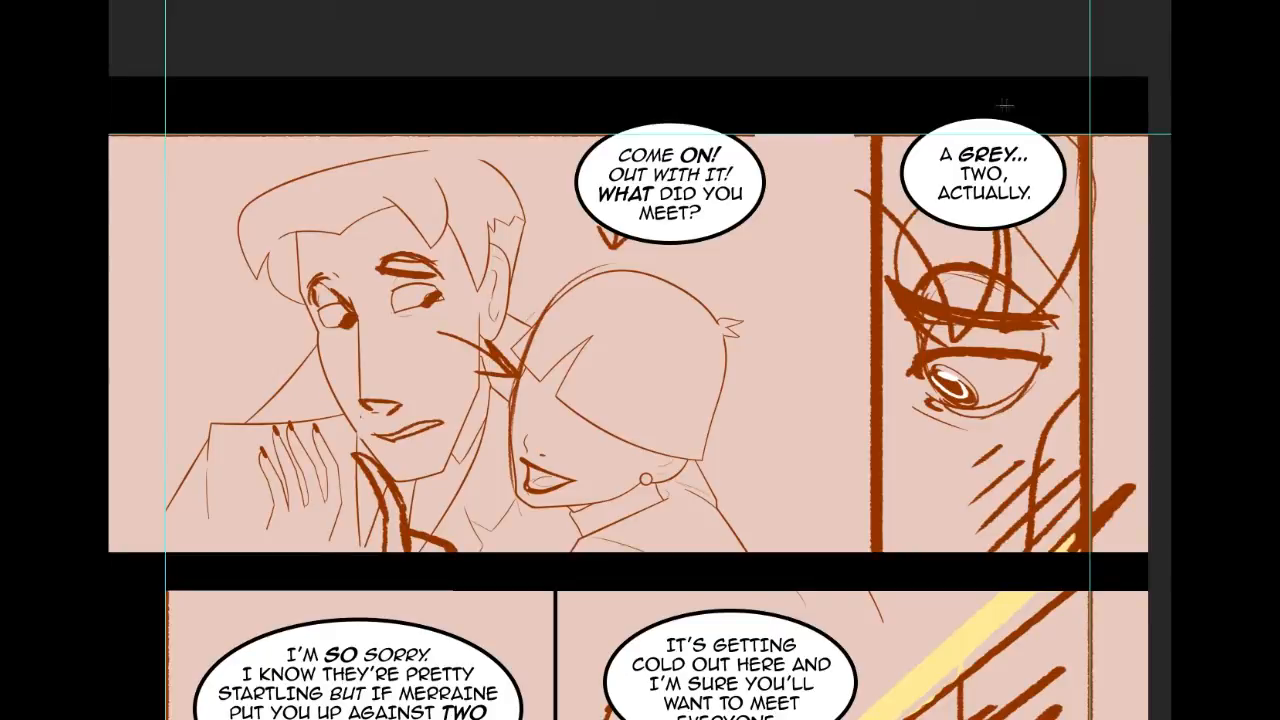
Step: Black out the top strip of the large lower panel, from the panel divider to the page's right edge
{"action": "left_click_drag", "start_coordinate": [1087, 63], "coordinate": [874, 566]}
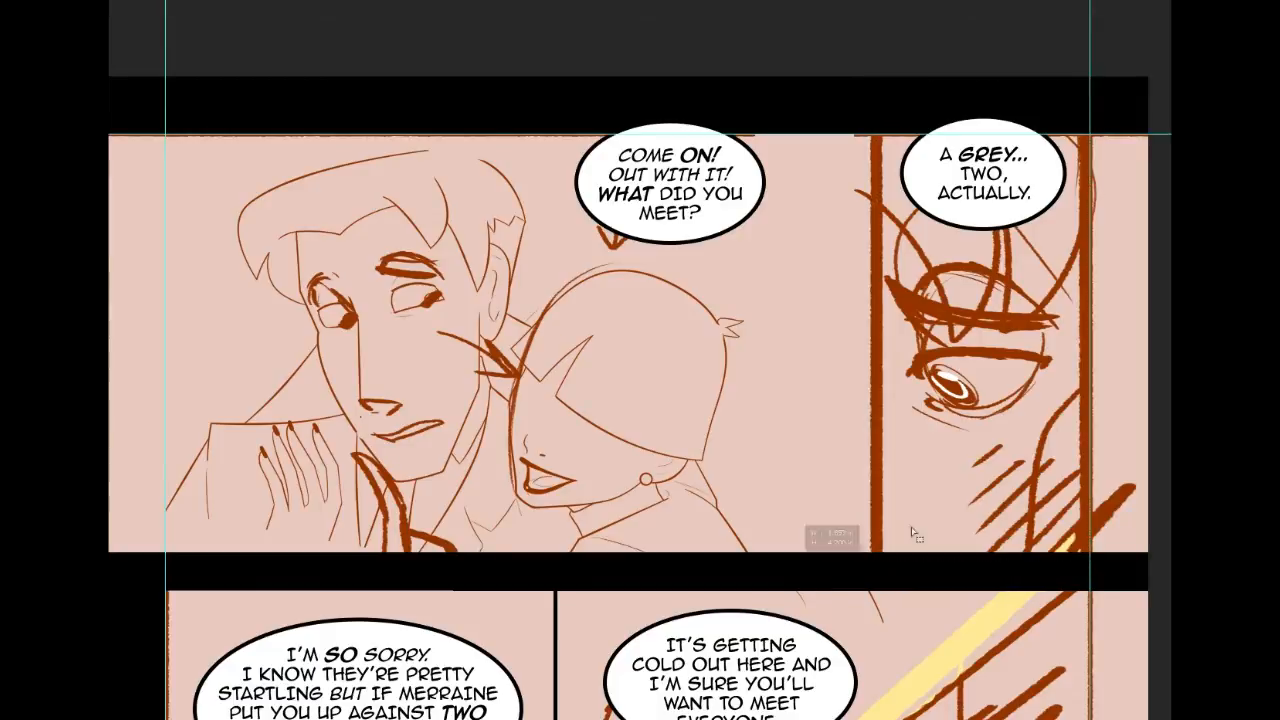
{"action": "scroll", "coordinate": [1010, 555], "scroll_direction": "down", "scroll_amount": 8}
{"action": "scroll", "coordinate": [955, 328], "scroll_direction": "down", "scroll_amount": 2}
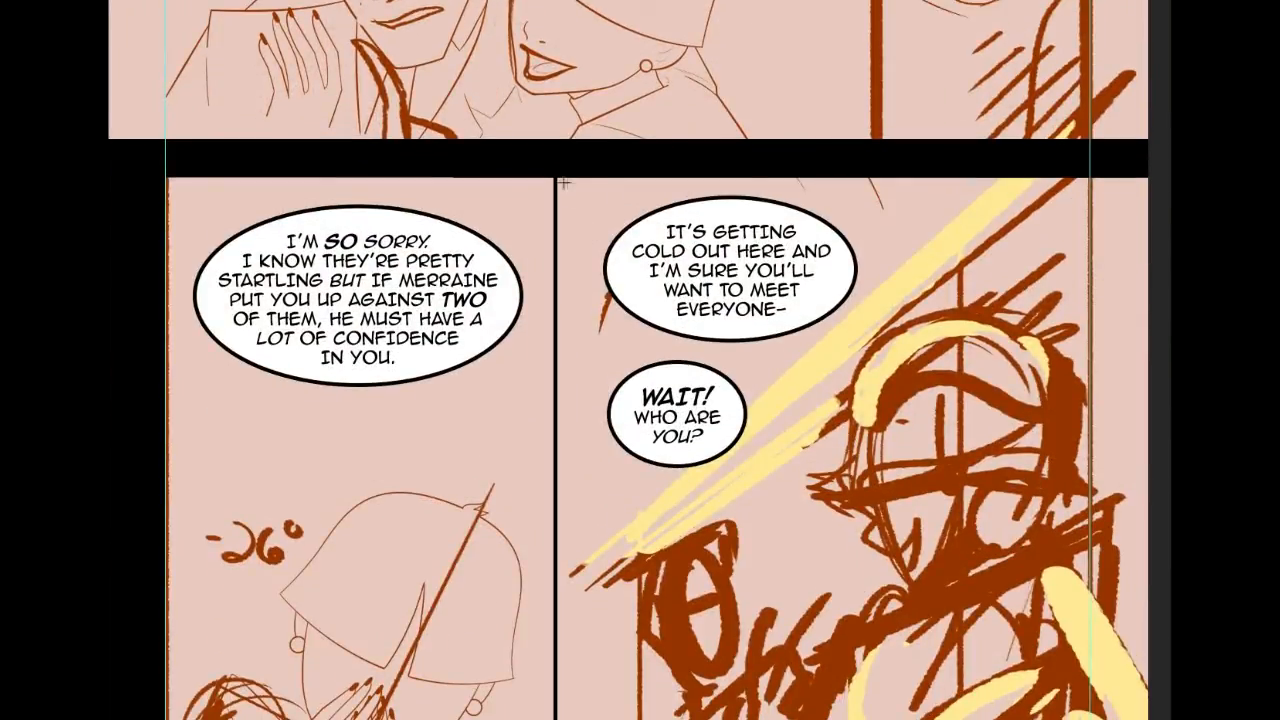
{"action": "left_click_drag", "start_coordinate": [554, 175], "coordinate": [1090, 262]}
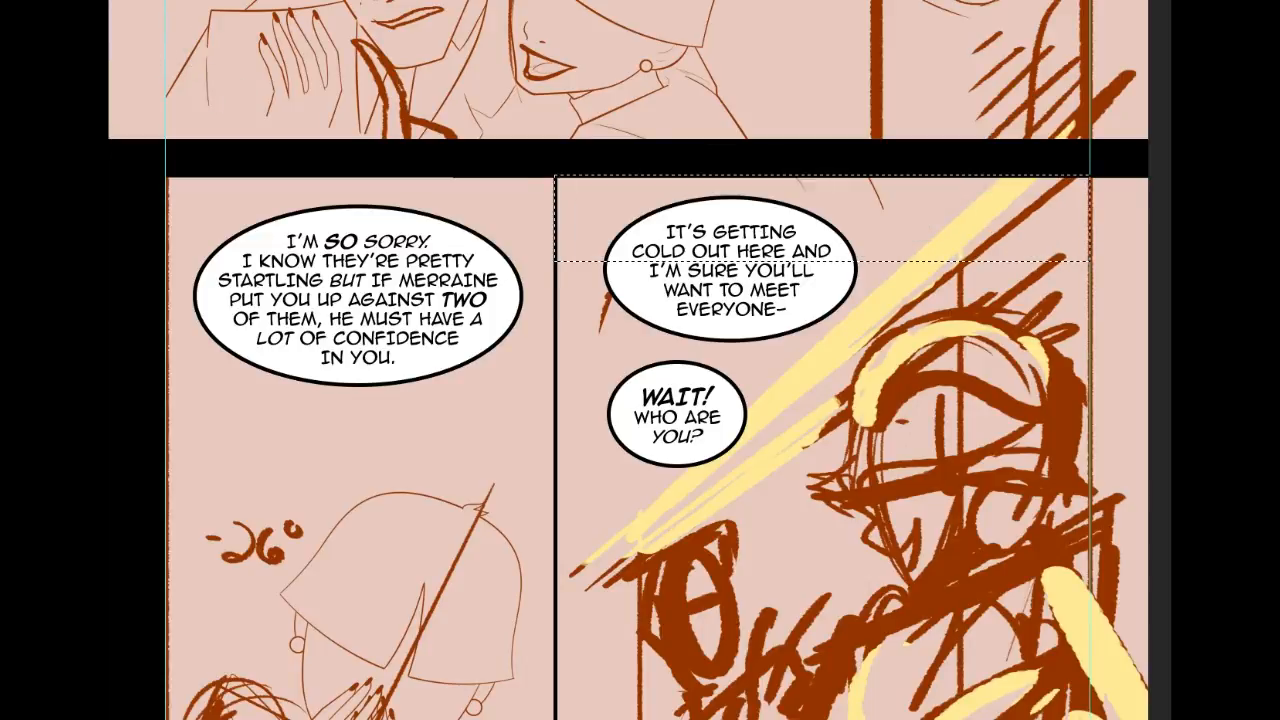
{"action": "key", "text": "ctrl+d"}
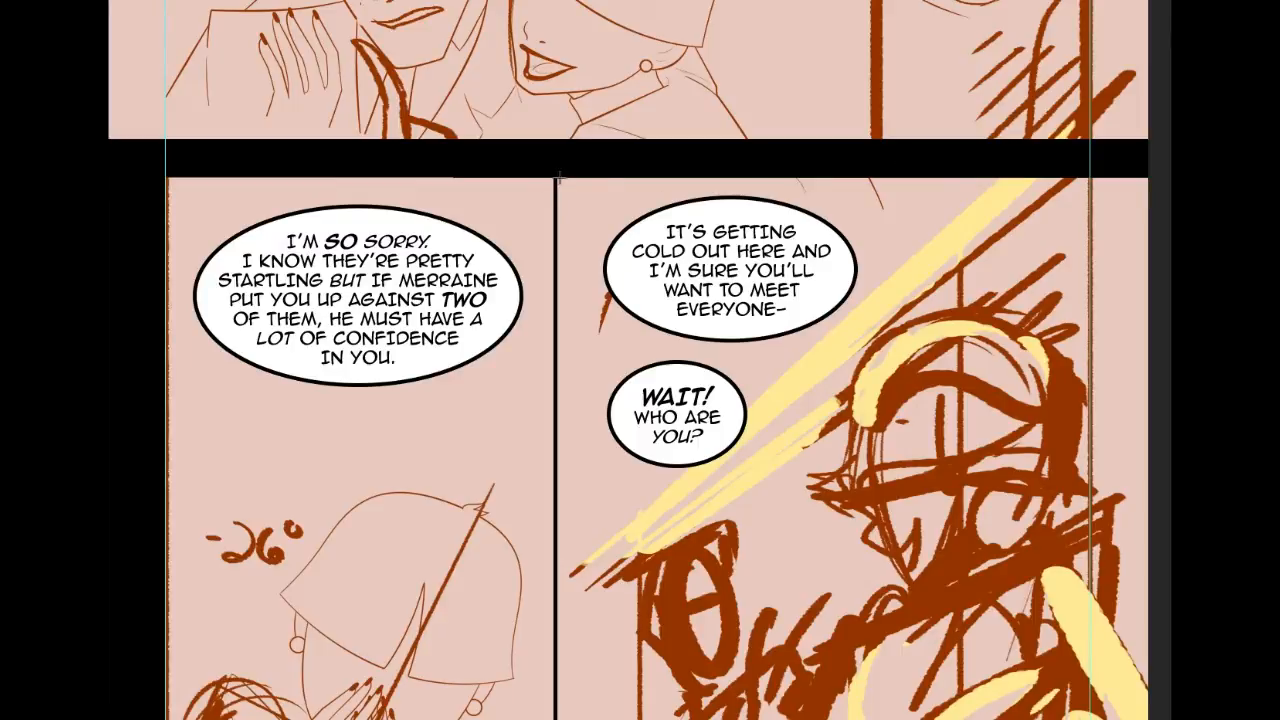
{"action": "left_click_drag", "start_coordinate": [640, 228], "coordinate": [1163, 261]}
{"action": "scroll", "coordinate": [195, 218], "scroll_direction": "up", "scroll_amount": 5}
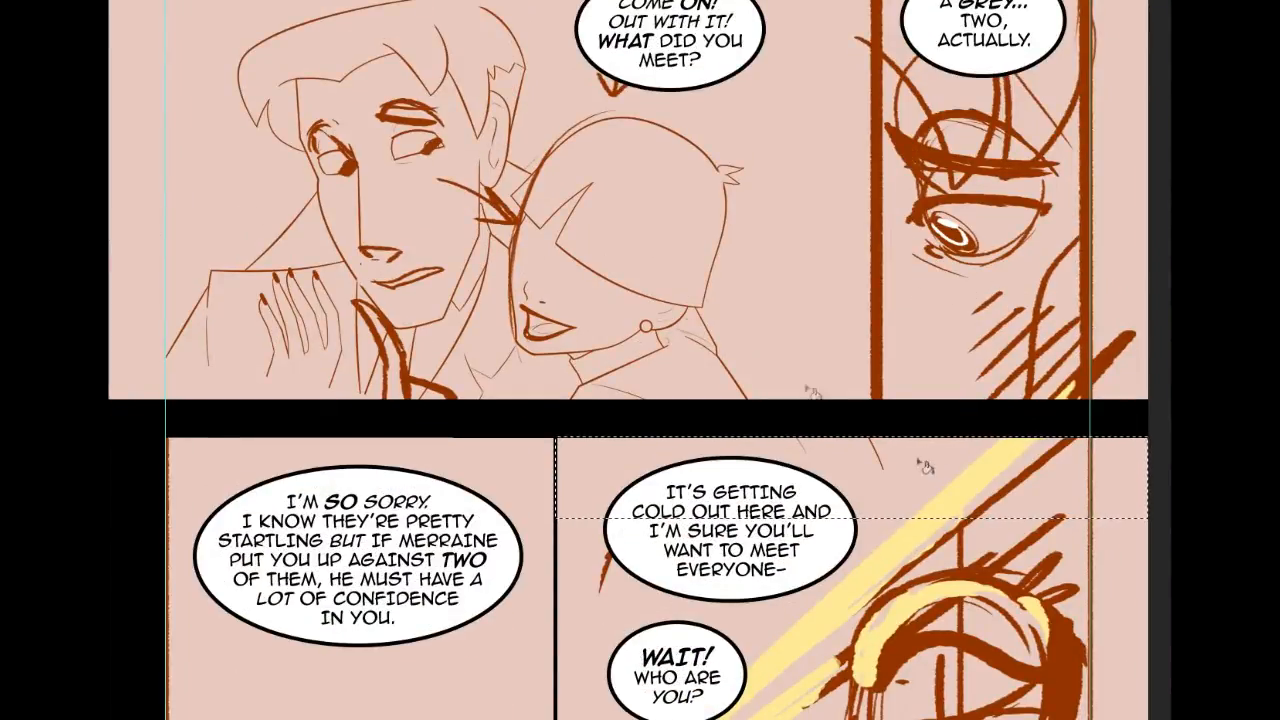
{"action": "left_click", "coordinate": [986, 474]}
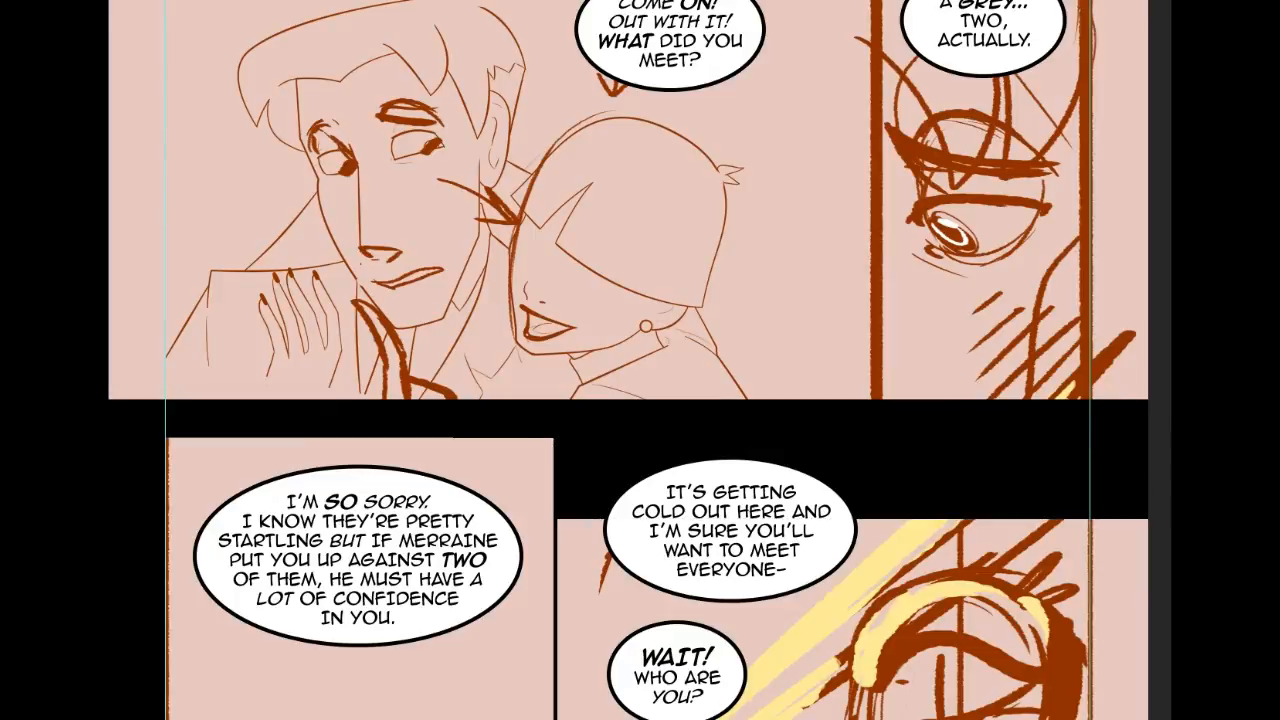
Step: Examine how the lowered top edge of the large panel sits against the first row and the neighbouring panel
{"action": "scroll", "coordinate": [990, 494], "scroll_direction": "down", "scroll_amount": 7}
{"action": "scroll", "coordinate": [640, 360], "scroll_direction": "down", "scroll_amount": 7}
{"action": "scroll", "coordinate": [640, 360], "scroll_direction": "up", "scroll_amount": 11}
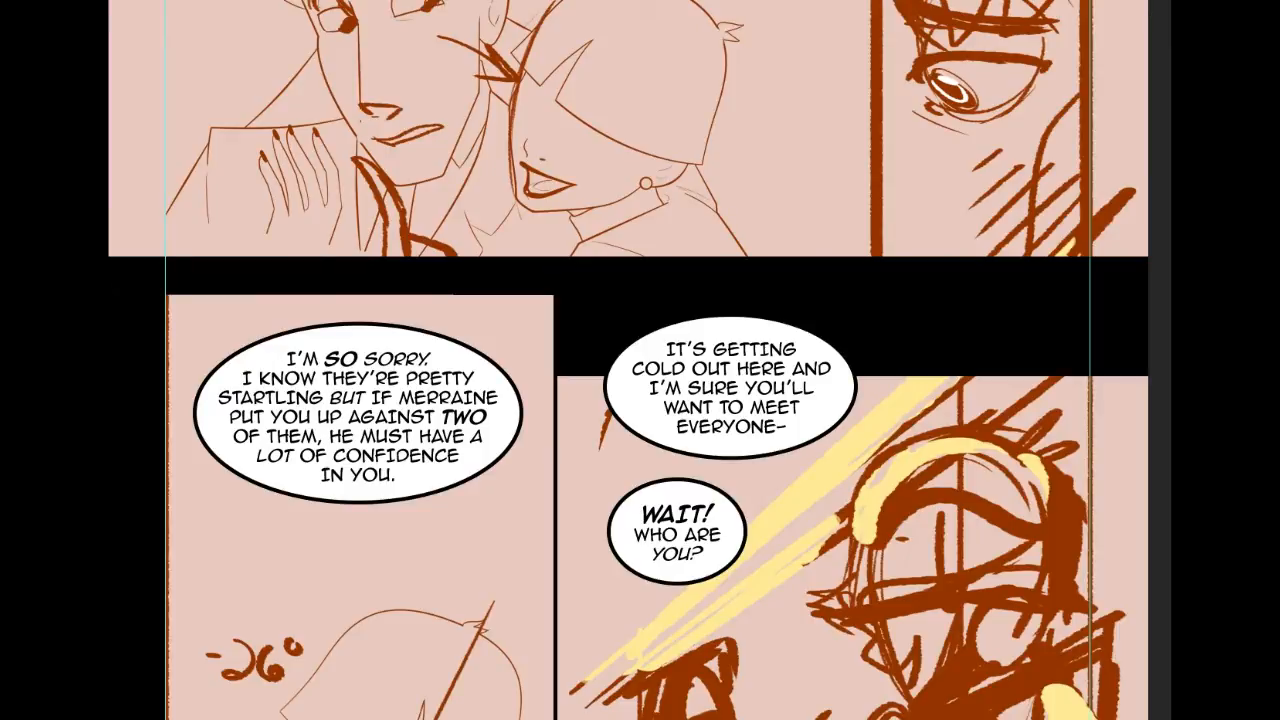
{"action": "scroll", "coordinate": [979, 453], "scroll_direction": "up", "scroll_amount": 4}
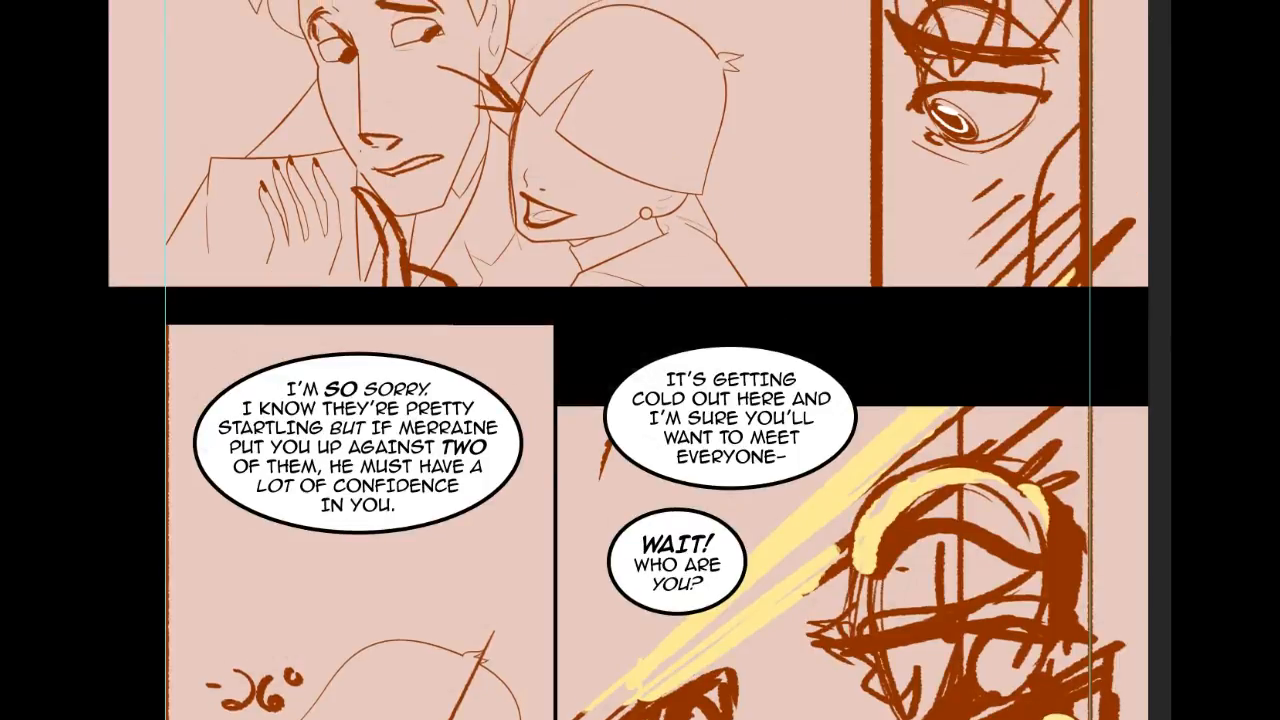
{"action": "scroll", "coordinate": [979, 453], "scroll_direction": "down", "scroll_amount": 4}
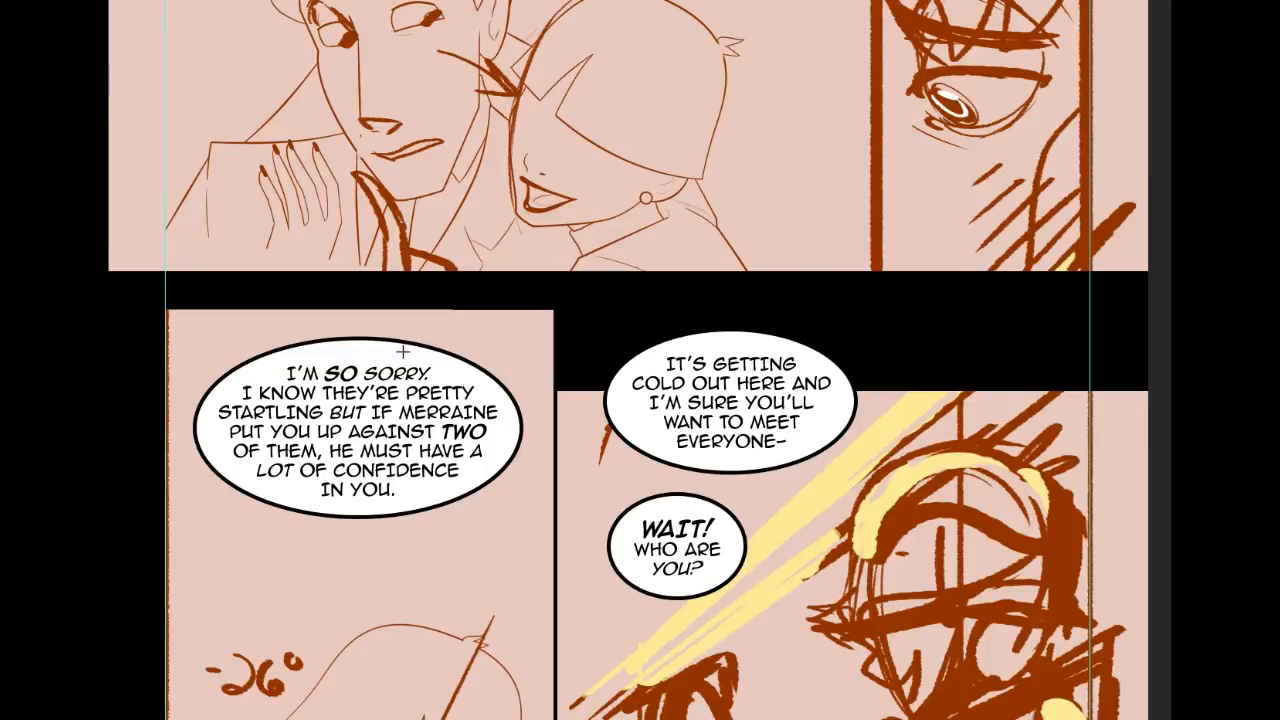
{"action": "left_click_drag", "start_coordinate": [620, 337], "coordinate": [648, 248]}
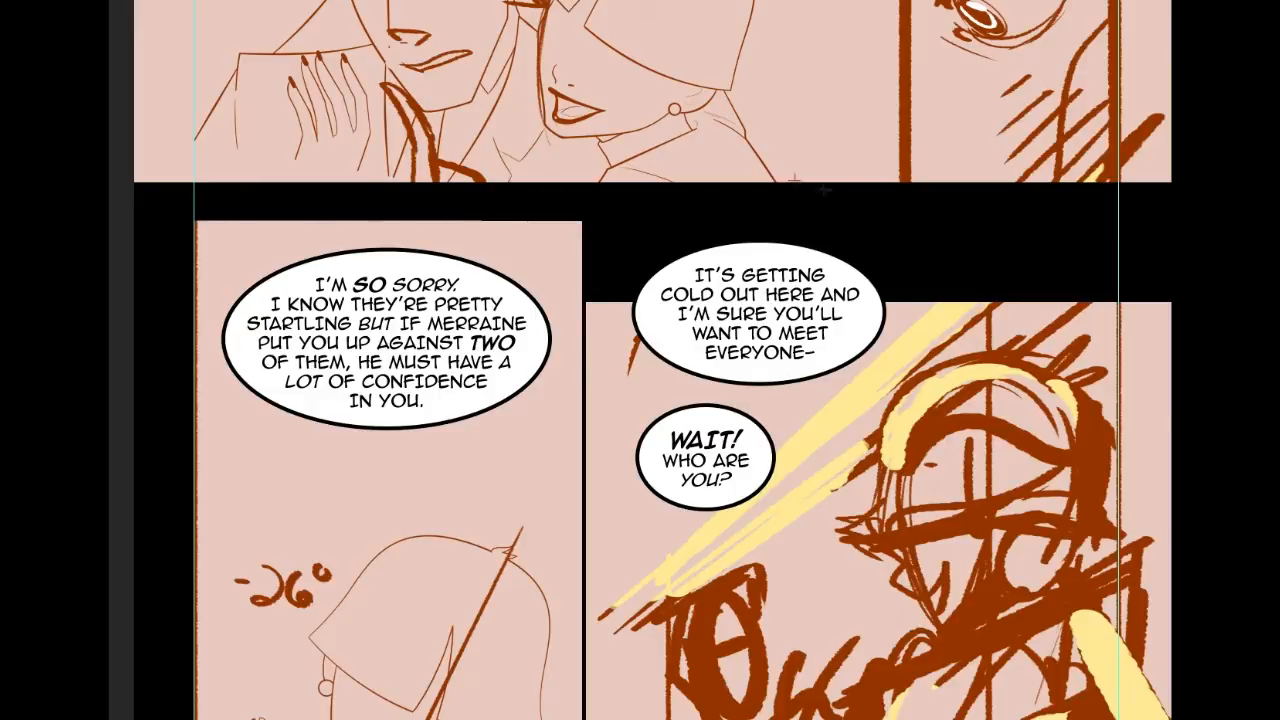
{"action": "scroll", "coordinate": [993, 150], "scroll_direction": "up", "scroll_amount": 3}
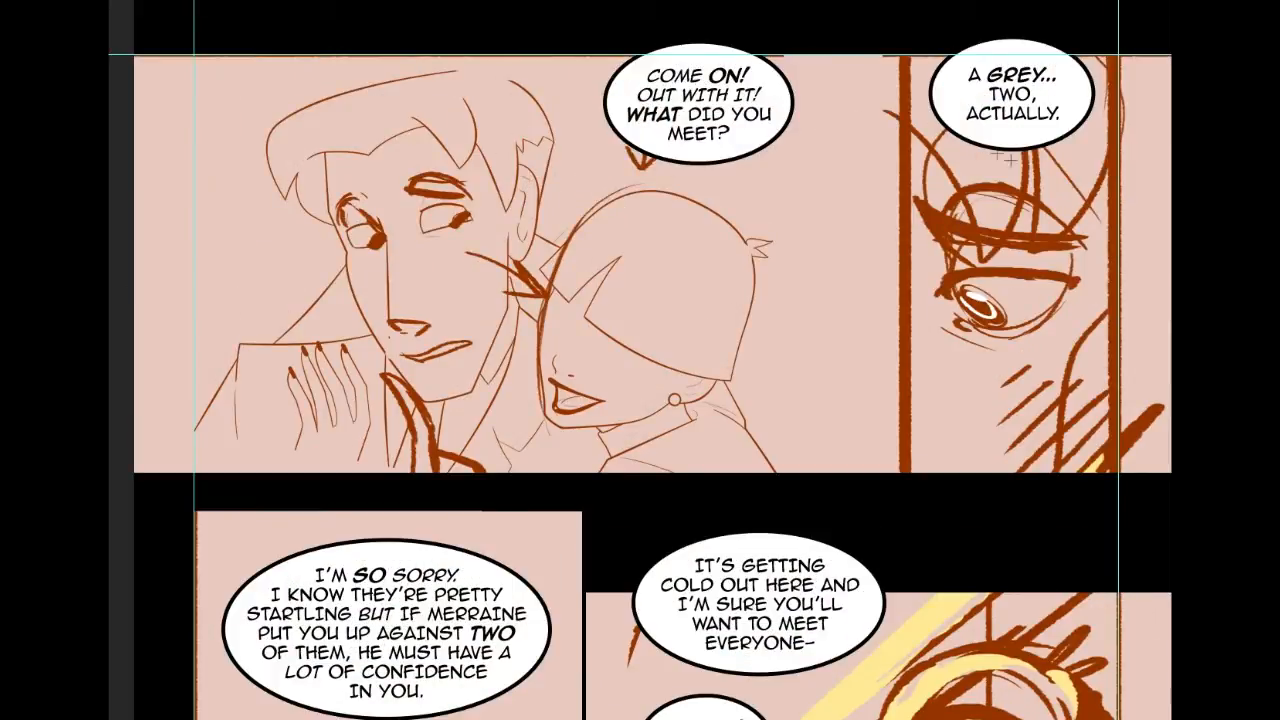
{"action": "scroll", "coordinate": [640, 360], "scroll_direction": "down", "scroll_amount": 2}
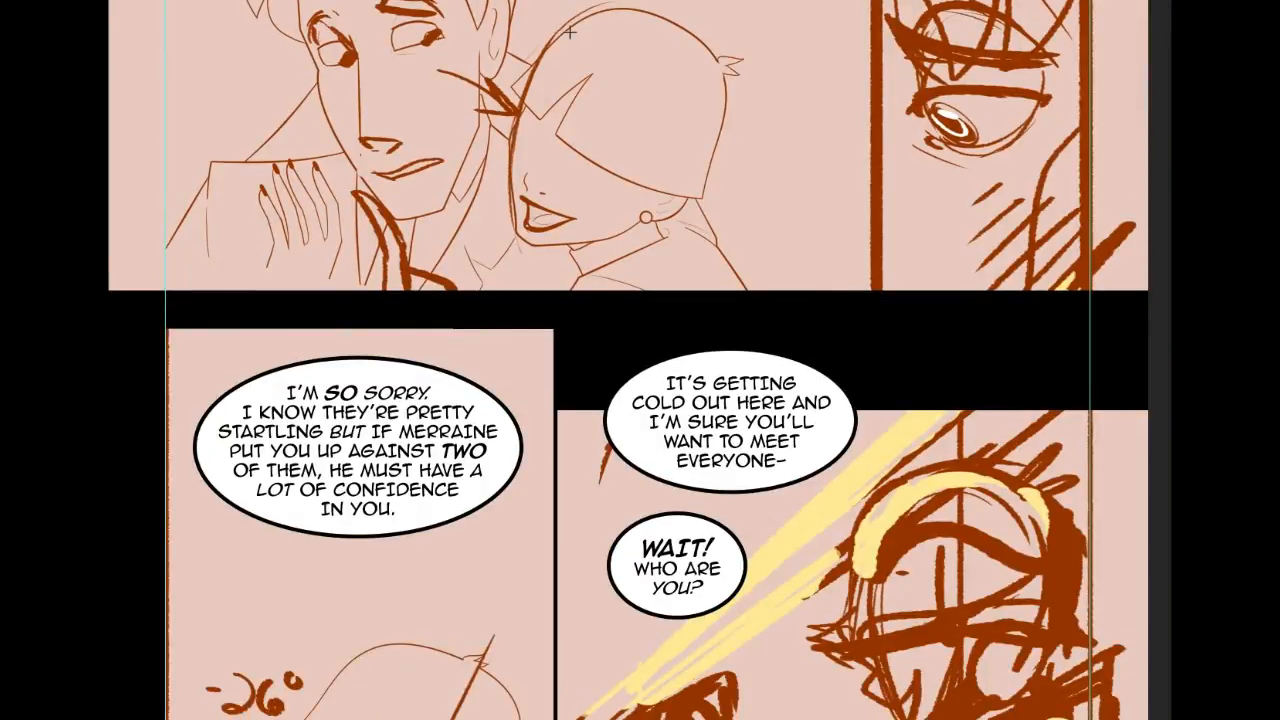
{"action": "scroll", "coordinate": [737, 200], "scroll_direction": "up", "scroll_amount": 1}
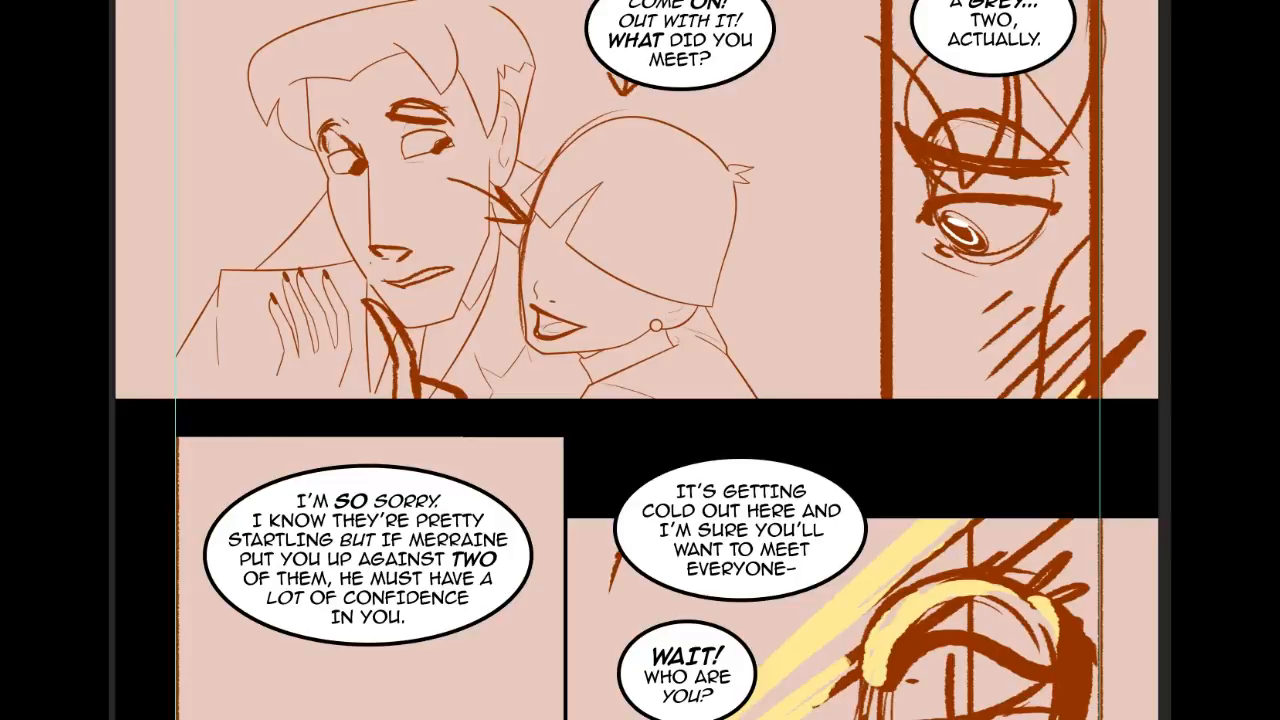
{"action": "scroll", "coordinate": [1060, 430], "scroll_direction": "down", "scroll_amount": 2}
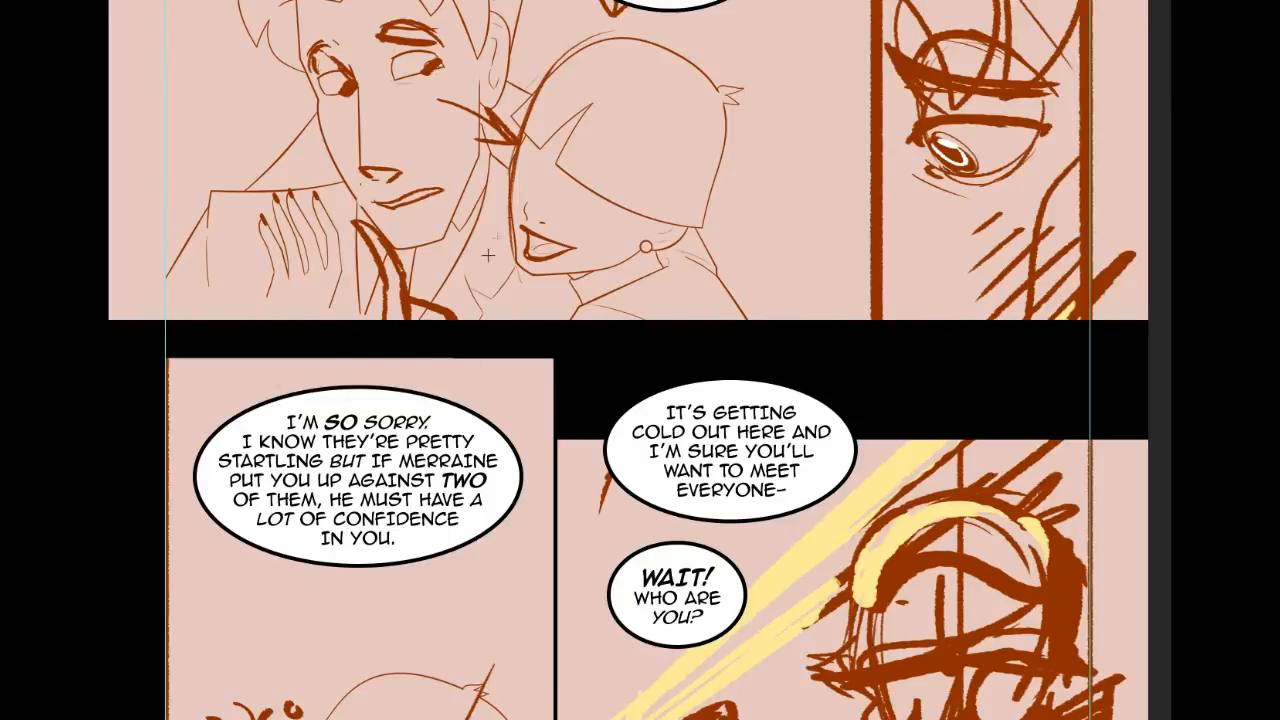
{"action": "scroll", "coordinate": [1163, 252], "scroll_direction": "up", "scroll_amount": 3}
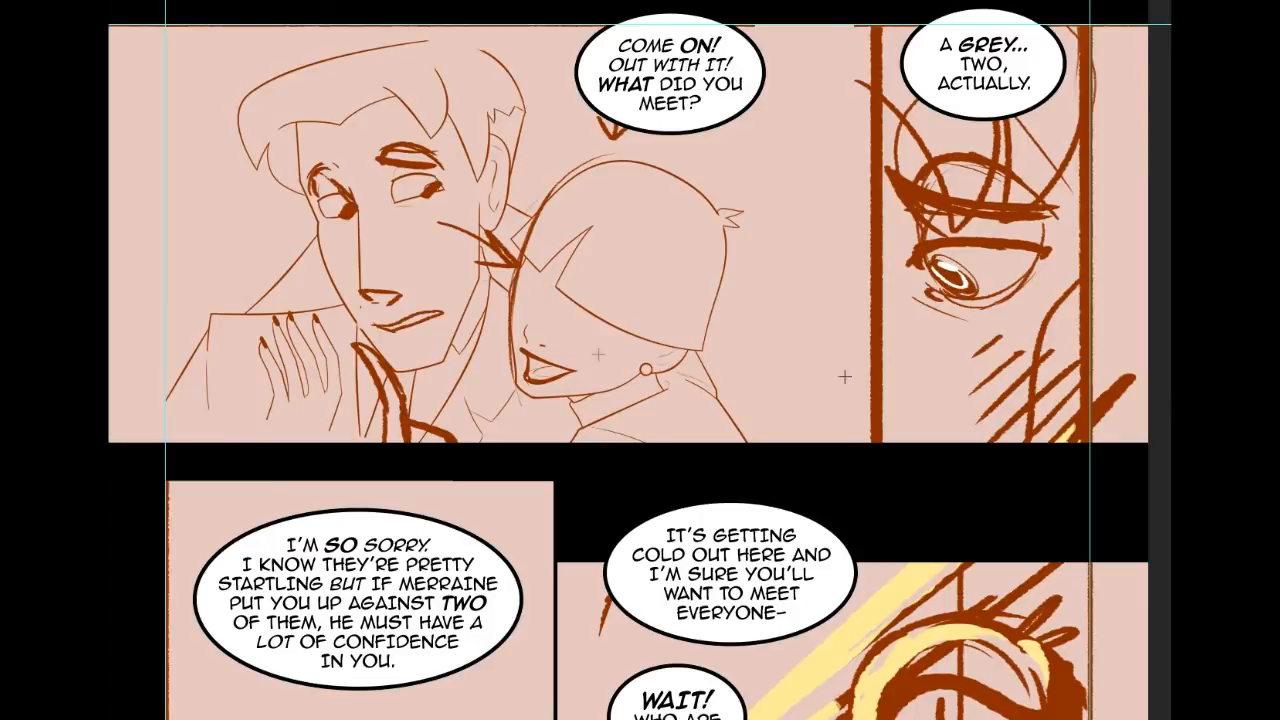
{"action": "scroll", "coordinate": [597, 275], "scroll_direction": "down", "scroll_amount": 2}
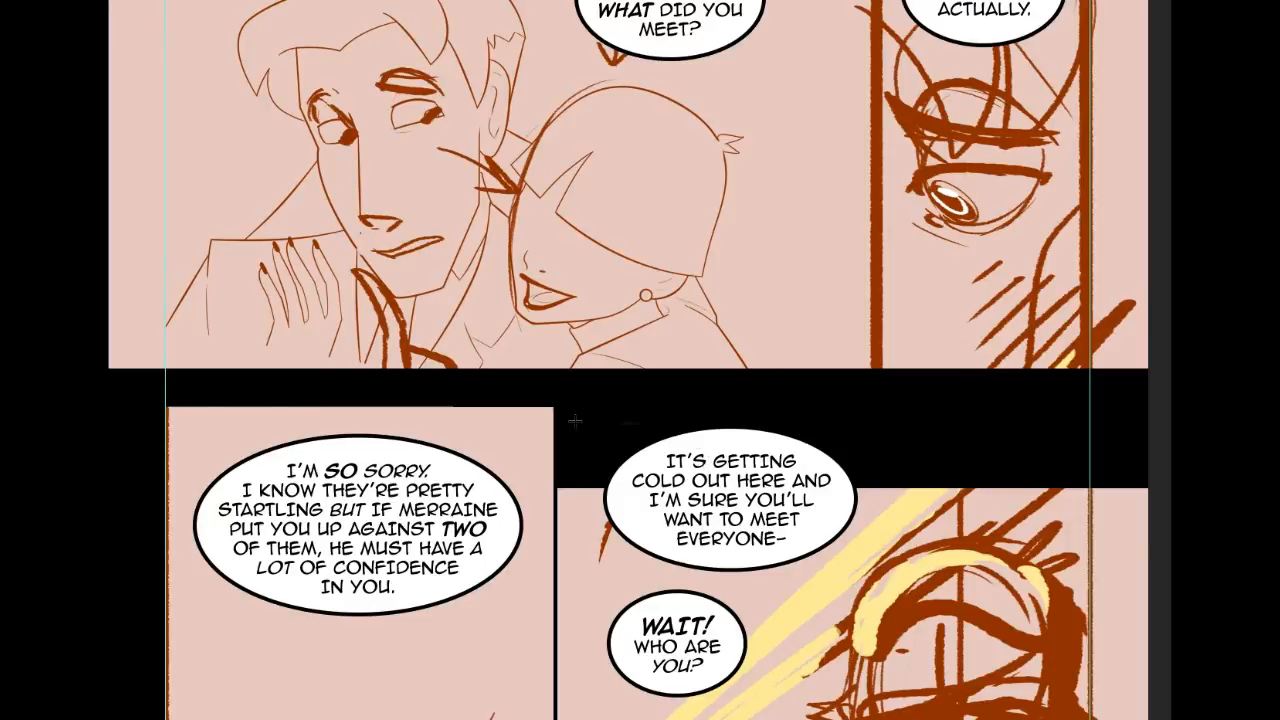
{"action": "scroll", "coordinate": [640, 360], "scroll_direction": "down", "scroll_amount": 4}
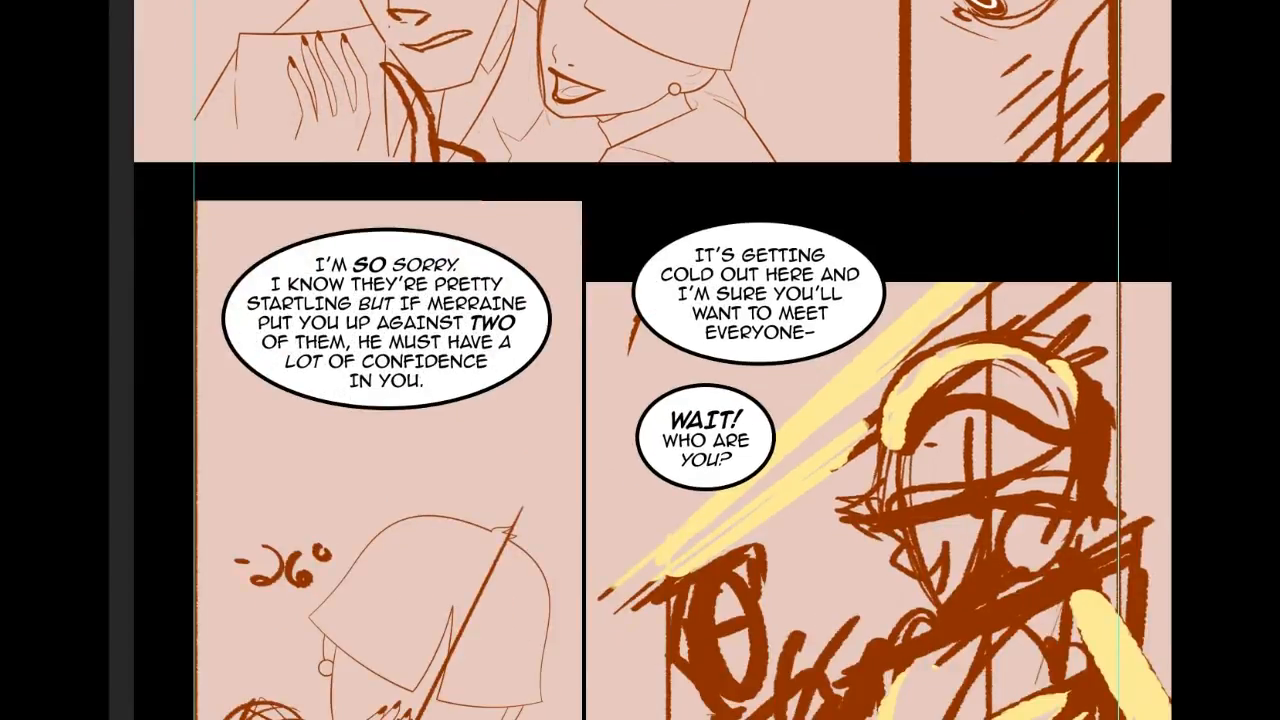
Step: Undo the black strip over the large lower panel and black out the top strip of the "I'M SO SORRY" panel instead
{"action": "key", "text": "ctrl+z"}
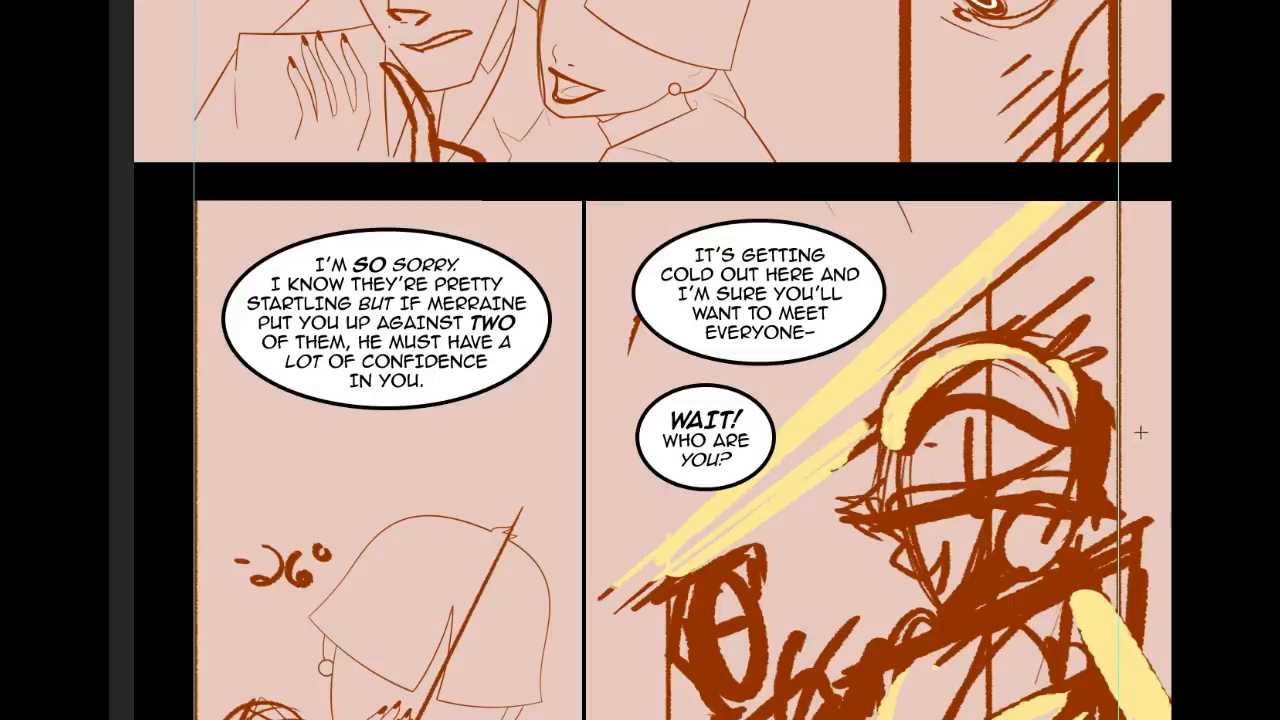
{"action": "left_click_drag", "start_coordinate": [195, 190], "coordinate": [585, 286]}
{"action": "key", "text": "alt+BackSpace"}
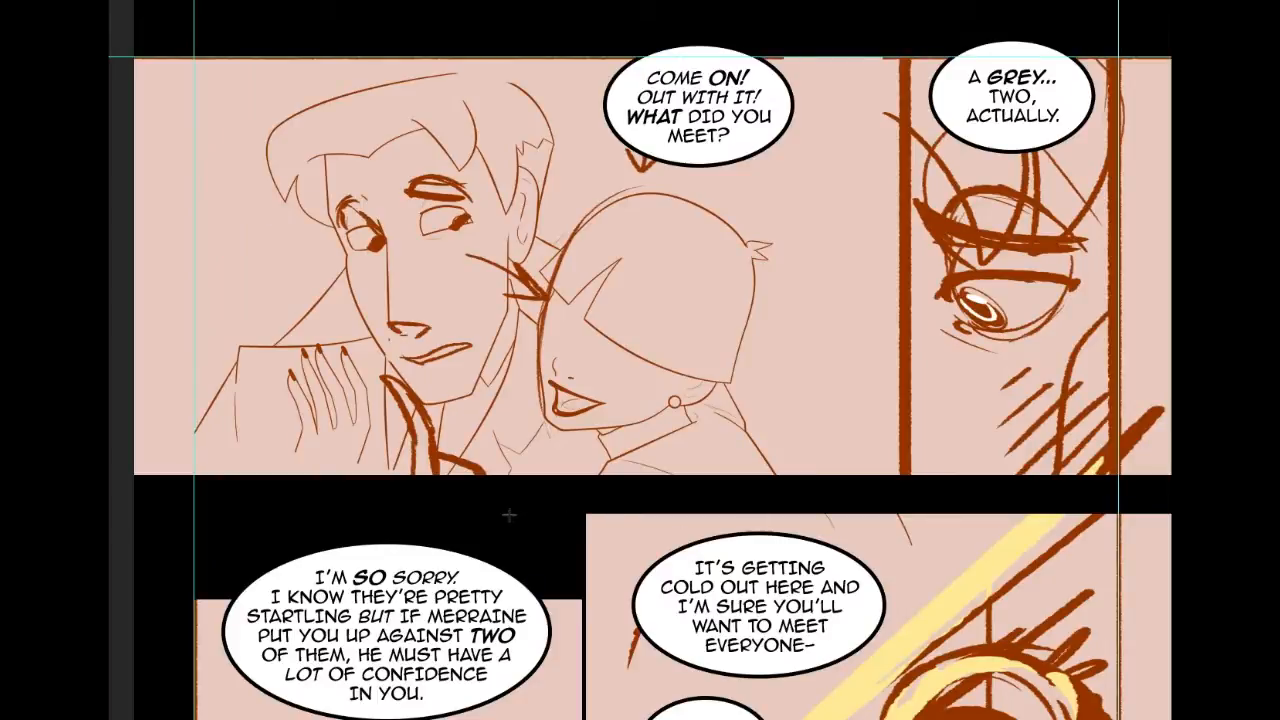
Step: Select a stepped area around the corner between the two lower panels and fill its blacked-out part with pink
{"action": "scroll", "coordinate": [640, 360], "scroll_direction": "down", "scroll_amount": 2}
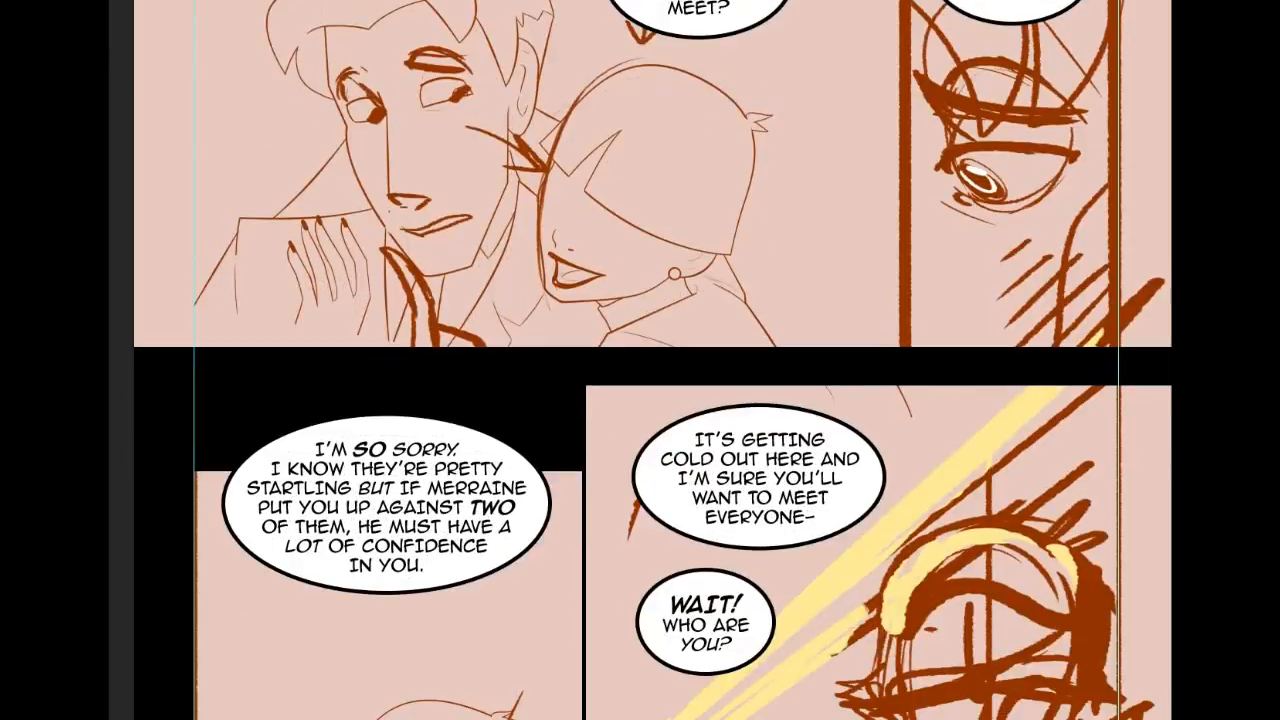
{"action": "left_click_drag", "start_coordinate": [449, 378], "coordinate": [730, 716]}
{"action": "left_click_drag", "start_coordinate": [1178, 632], "coordinate": [1178, 345]}
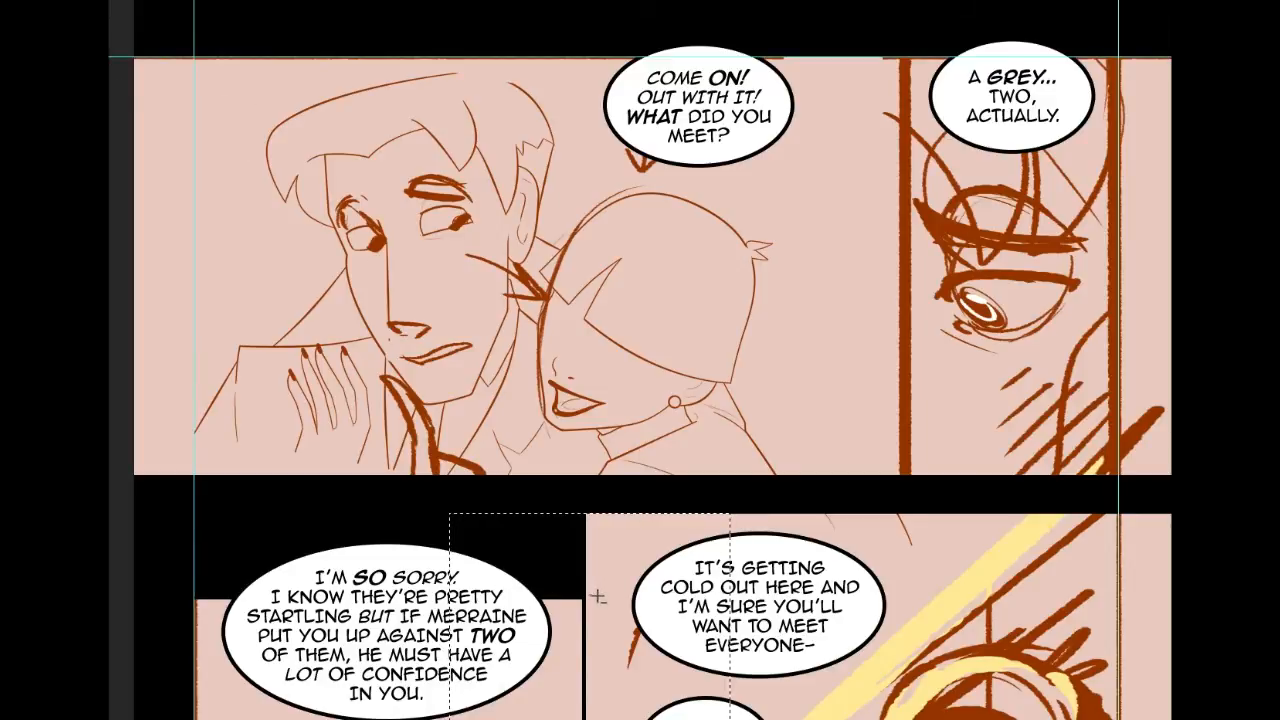
{"action": "left_click_drag", "start_coordinate": [520, 605], "coordinate": [319, 675]}
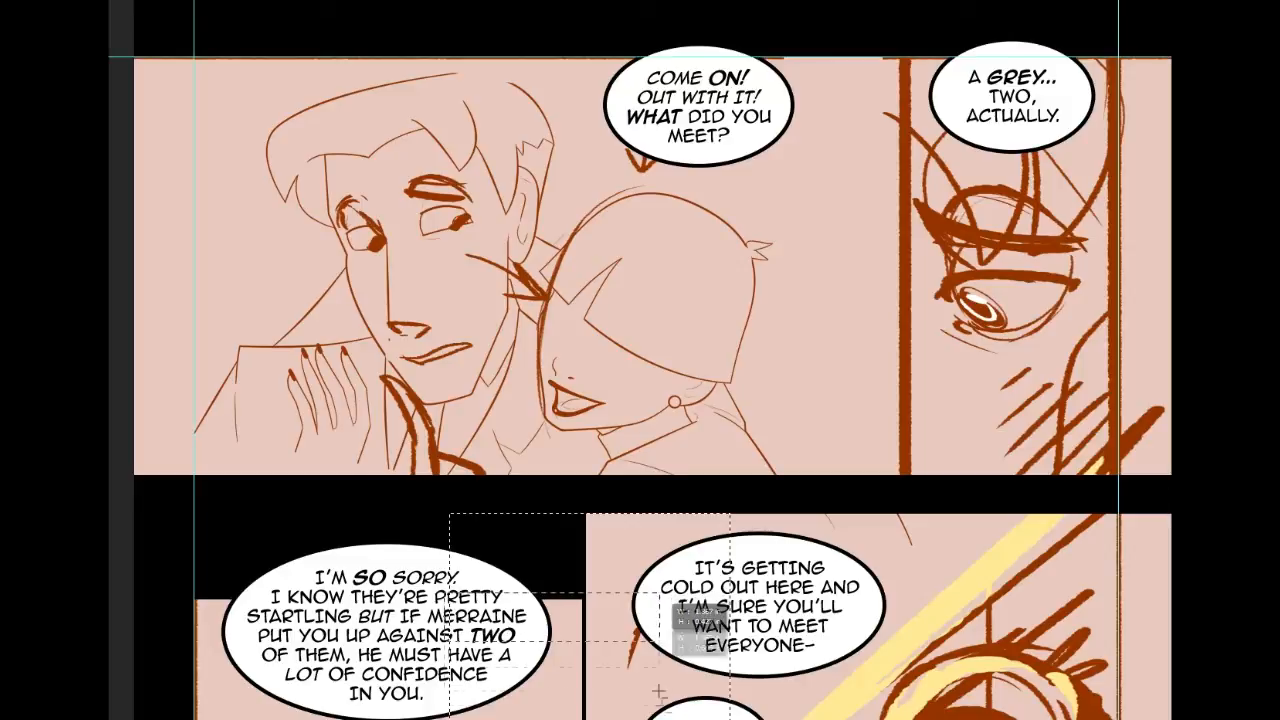
{"action": "scroll", "coordinate": [659, 690], "scroll_direction": "down", "scroll_amount": 10}
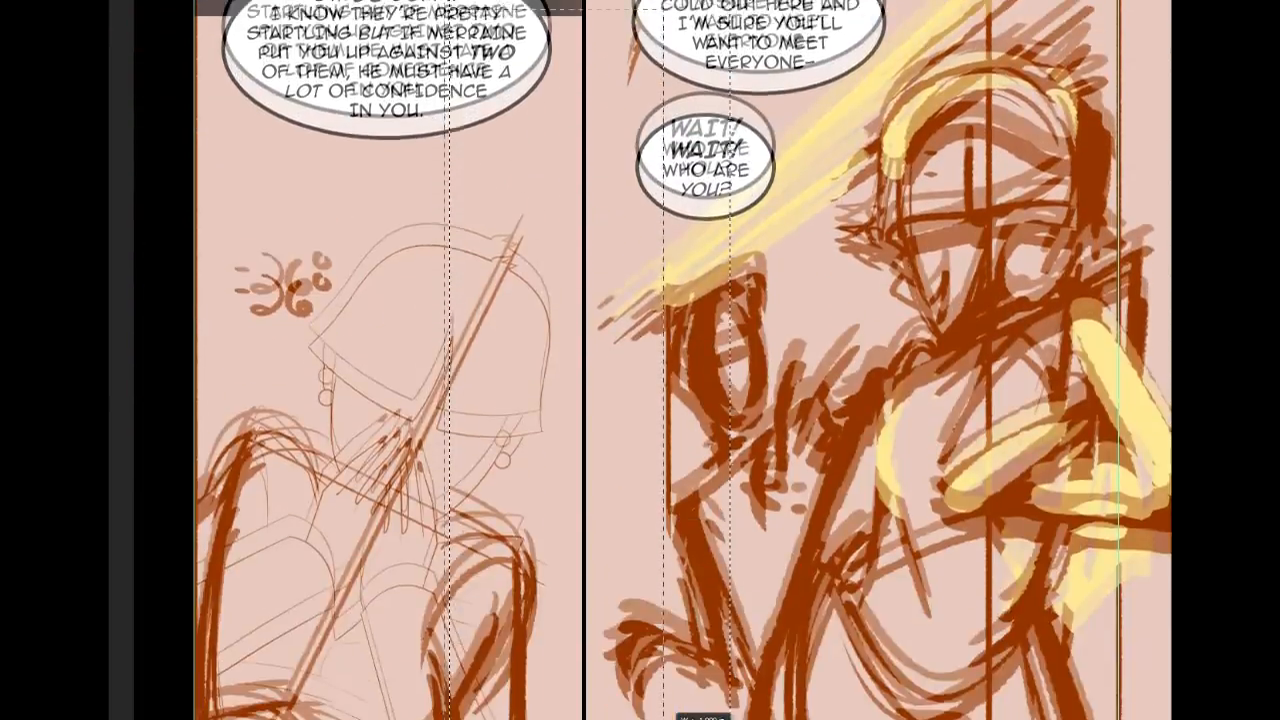
{"action": "left_click_drag", "start_coordinate": [663, 719], "coordinate": [611, 609]}
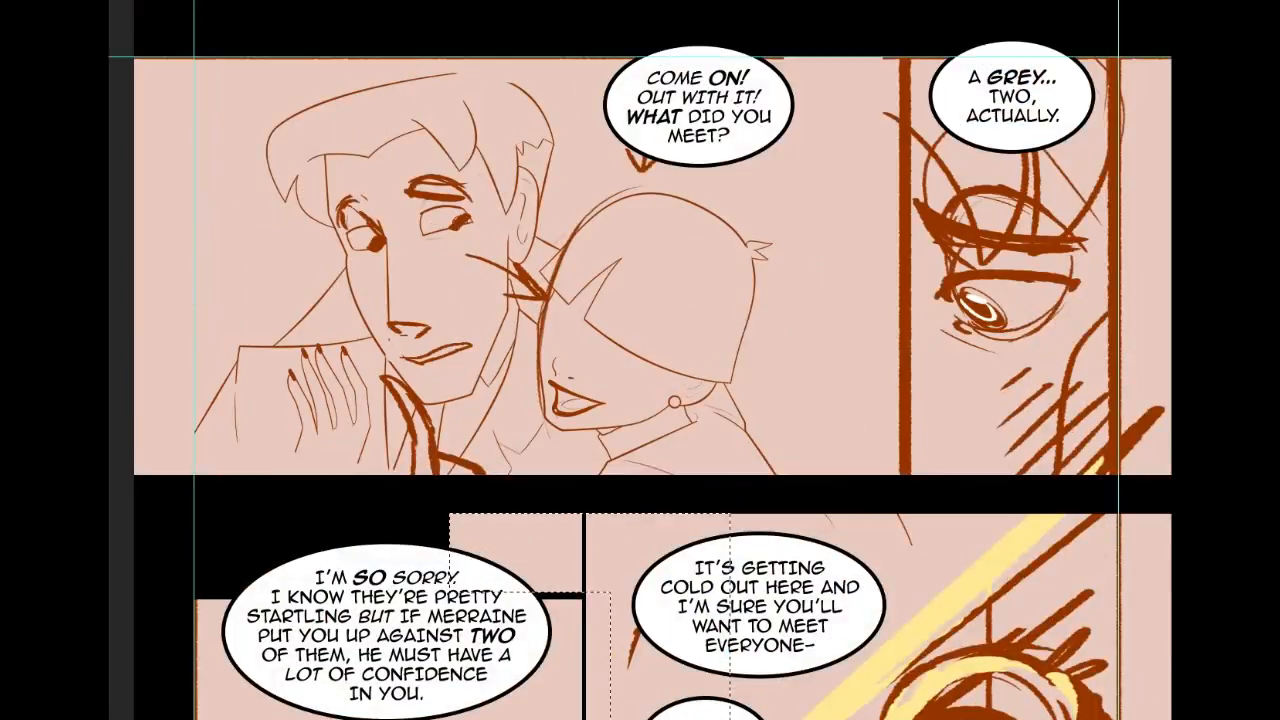
{"action": "key", "text": "ctrl+d"}
{"action": "scroll", "coordinate": [640, 360], "scroll_direction": "down", "scroll_amount": 3}
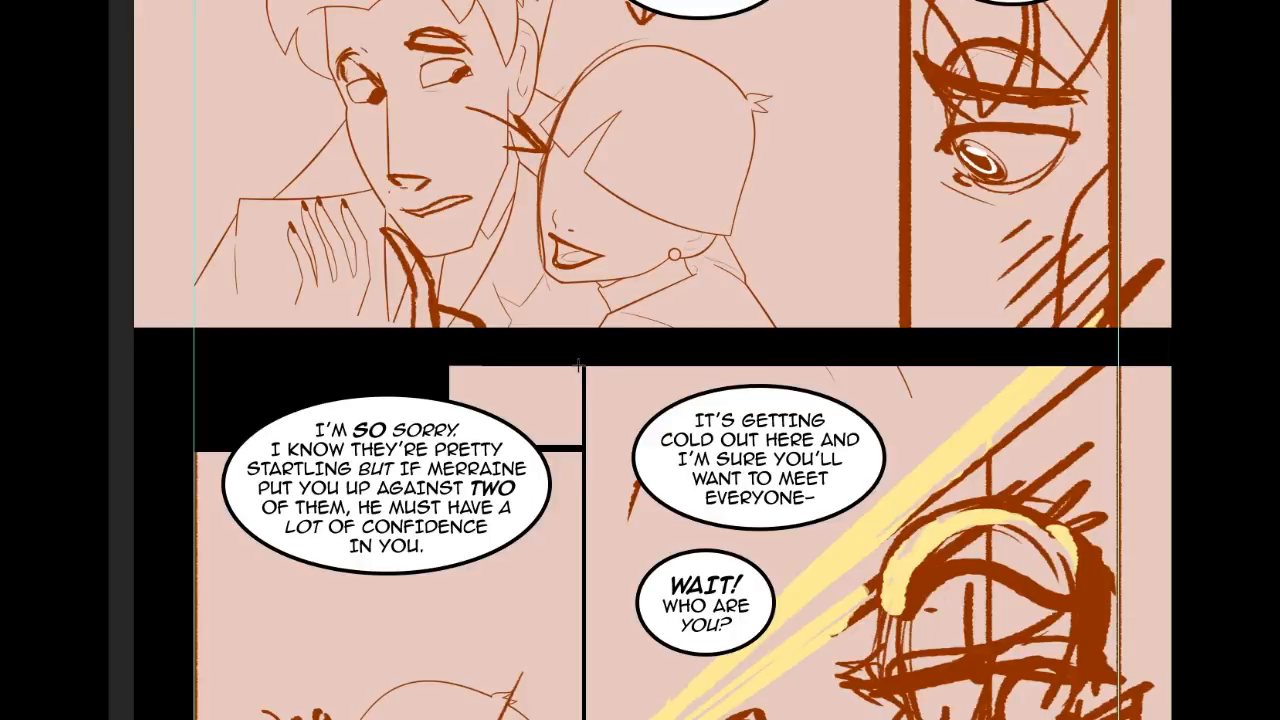
Step: Erase the short divider segment above the upper corner of the "I'M SO SORRY" panel so the large lower panel wraps around it
{"action": "left_click_drag", "start_coordinate": [578, 366], "coordinate": [661, 444]}
{"action": "key", "text": "Delete"}
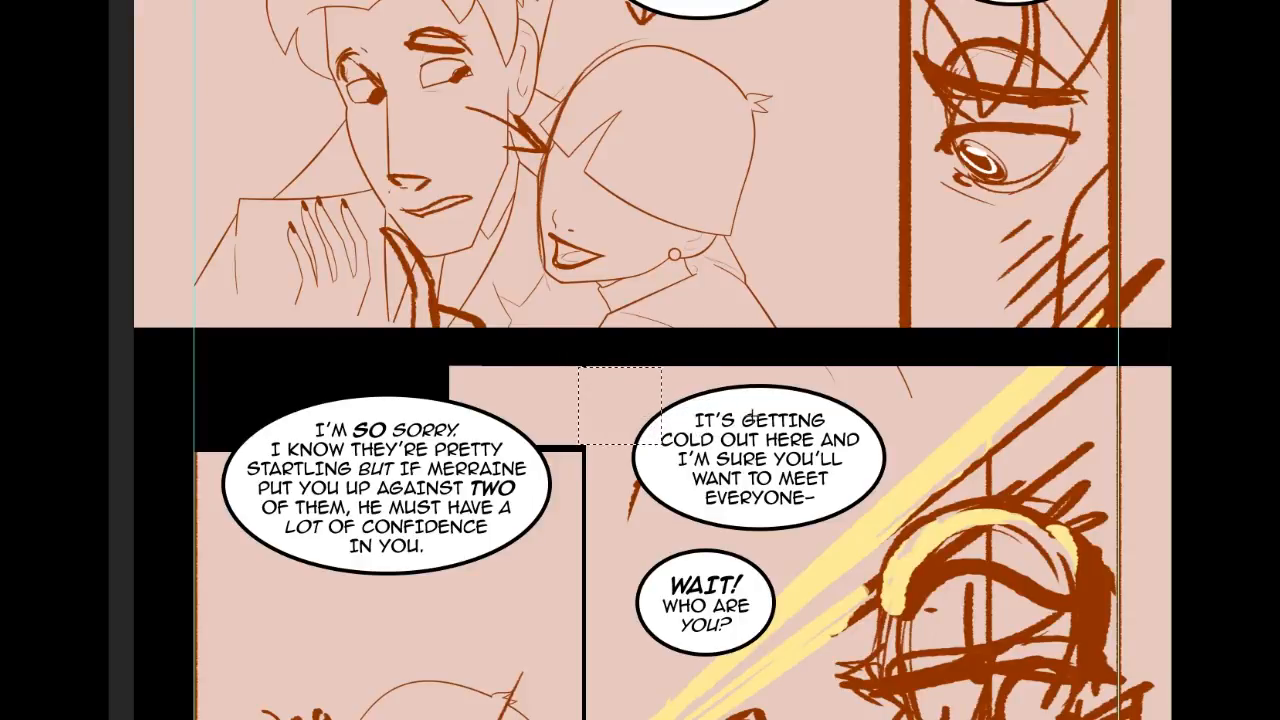
{"action": "key", "text": "ctrl+d"}
{"action": "left_click_drag", "start_coordinate": [640, 700], "coordinate": [611, 19]}
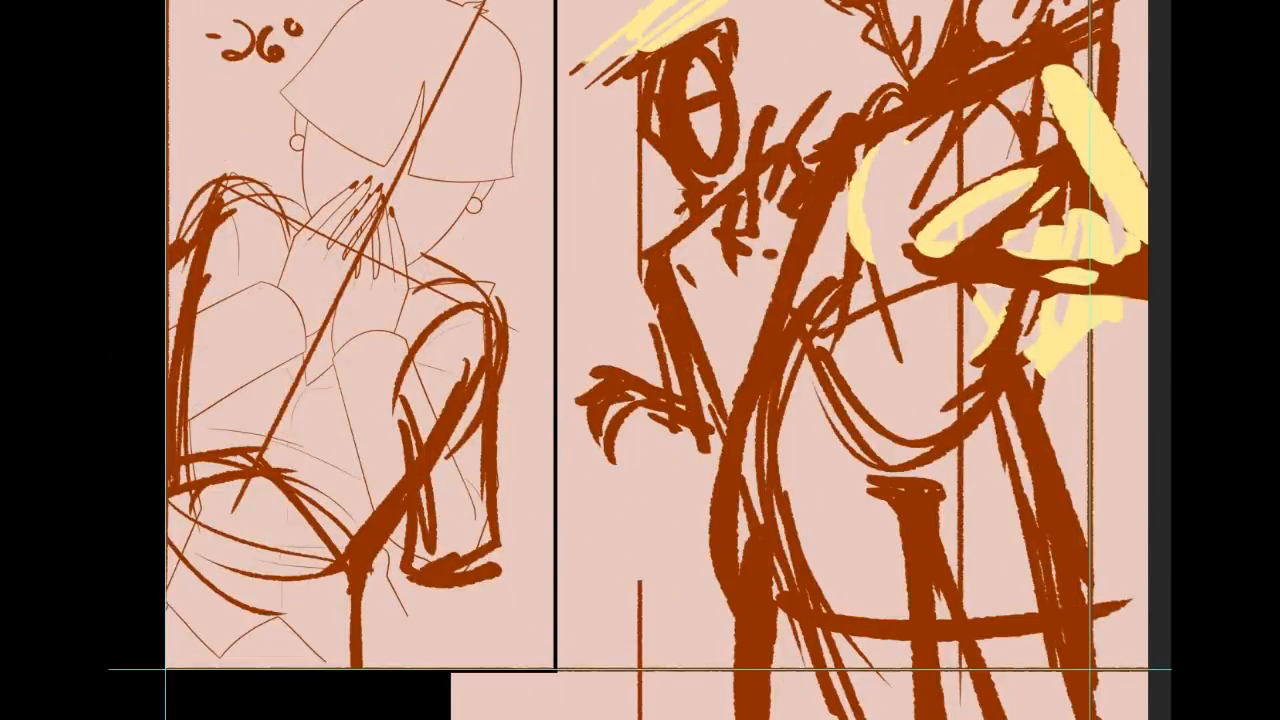
{"action": "key", "text": "Home"}
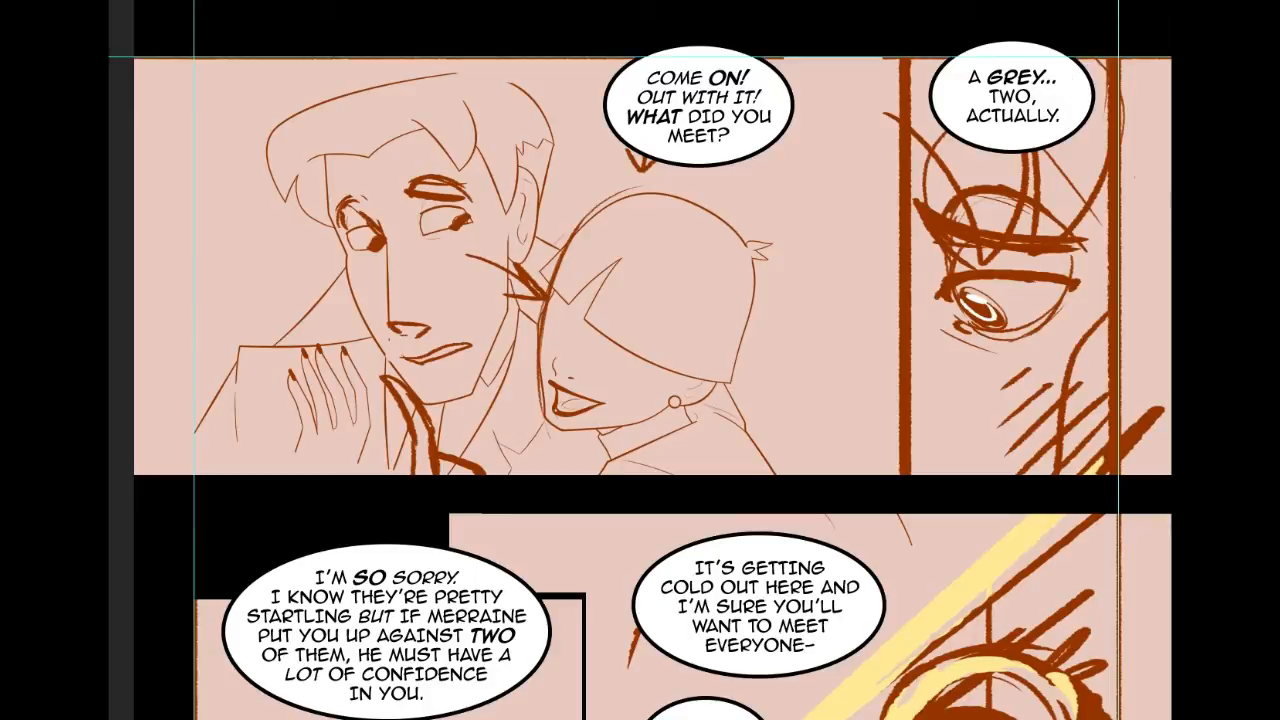
Step: Black out a thin strip along the large lower panel's top edge to widen the gutter beneath the first row
{"action": "left_click_drag", "start_coordinate": [403, 296], "coordinate": [375, 271]}
{"action": "left_click_drag", "start_coordinate": [148, 478], "coordinate": [1162, 506]}
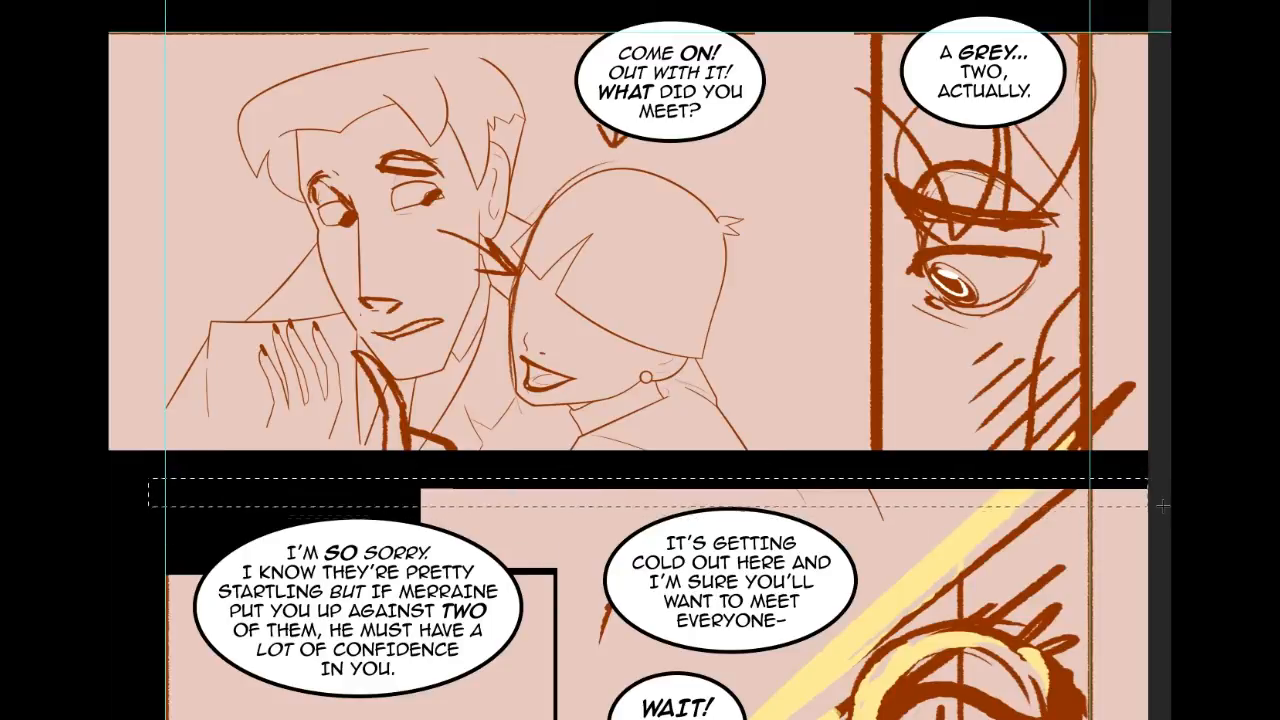
{"action": "left_click", "coordinate": [390, 489], "text": "alt"}
{"action": "left_click", "coordinate": [503, 498]}
{"action": "key", "text": "ctrl+d"}
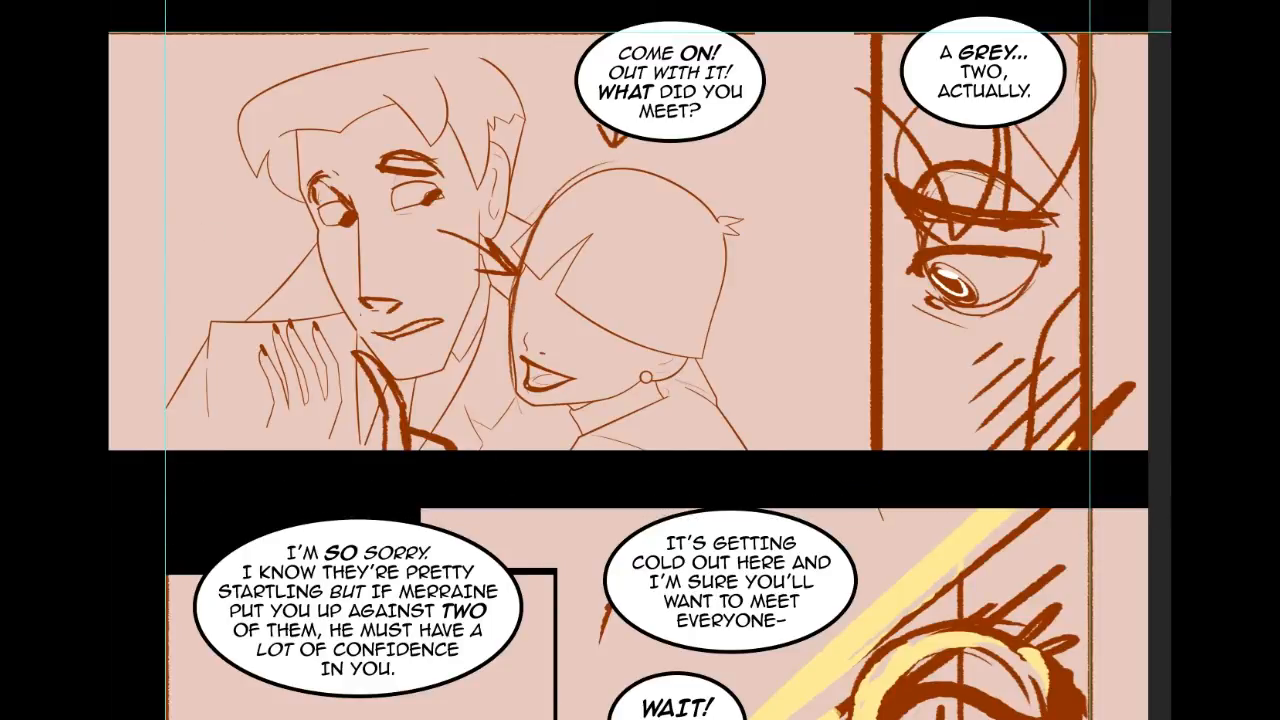
{"action": "scroll", "coordinate": [640, 360], "scroll_direction": "down", "scroll_amount": 10}
{"action": "scroll", "coordinate": [640, 360], "scroll_direction": "up", "scroll_amount": 7}
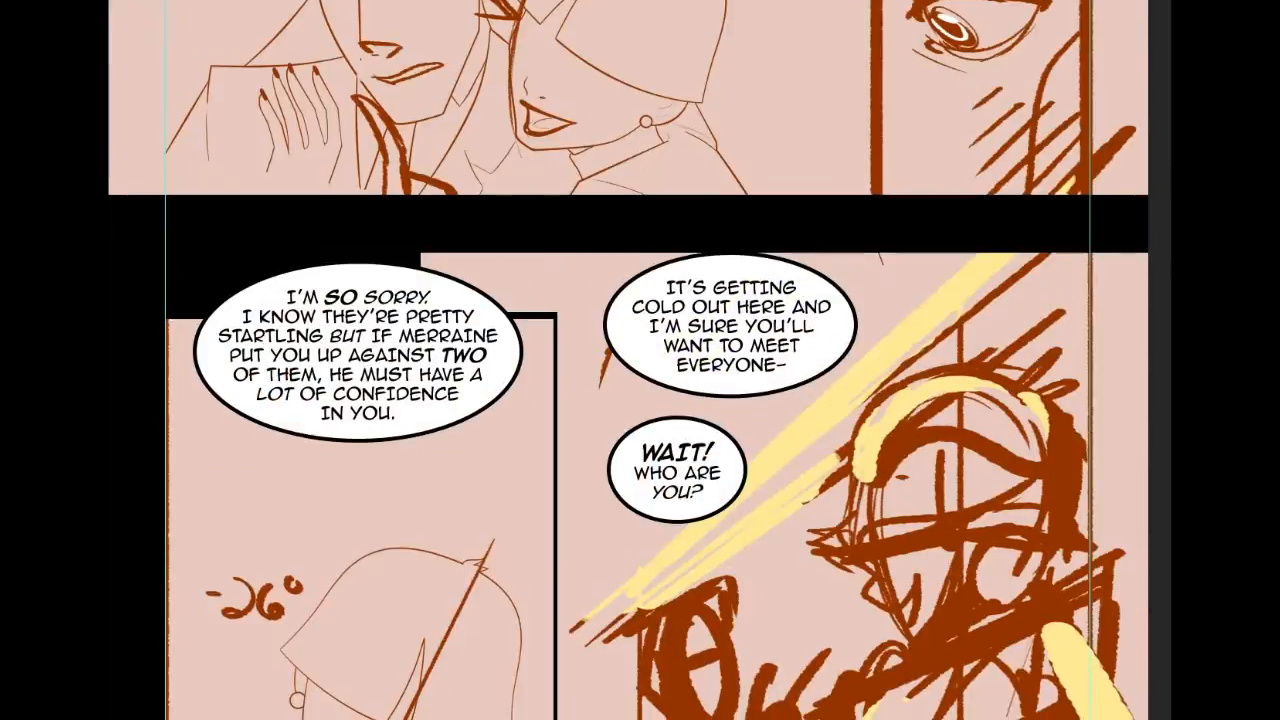
Step: Move the "IT'S GETTING COLD OUT HERE" and "WAIT!" balloons together slightly down within the large lower panel
{"action": "scroll", "coordinate": [640, 360], "scroll_direction": "up", "scroll_amount": 1}
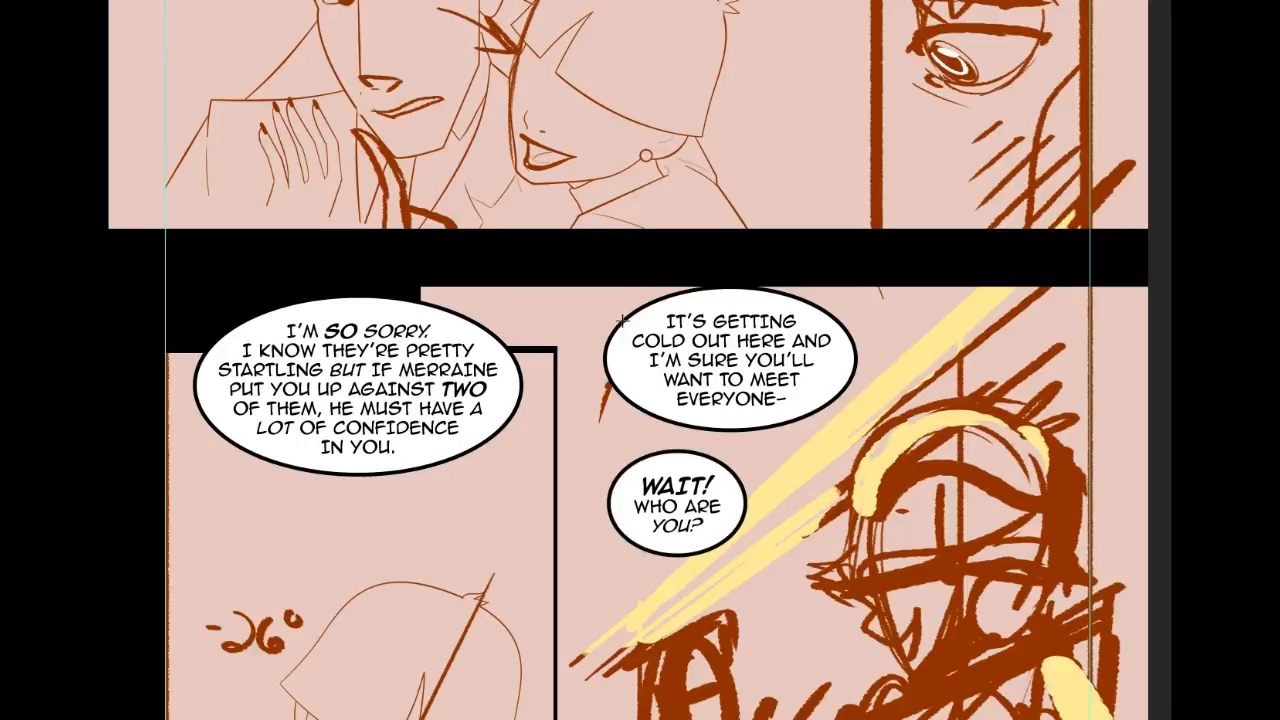
{"action": "left_click_drag", "start_coordinate": [569, 263], "coordinate": [921, 612]}
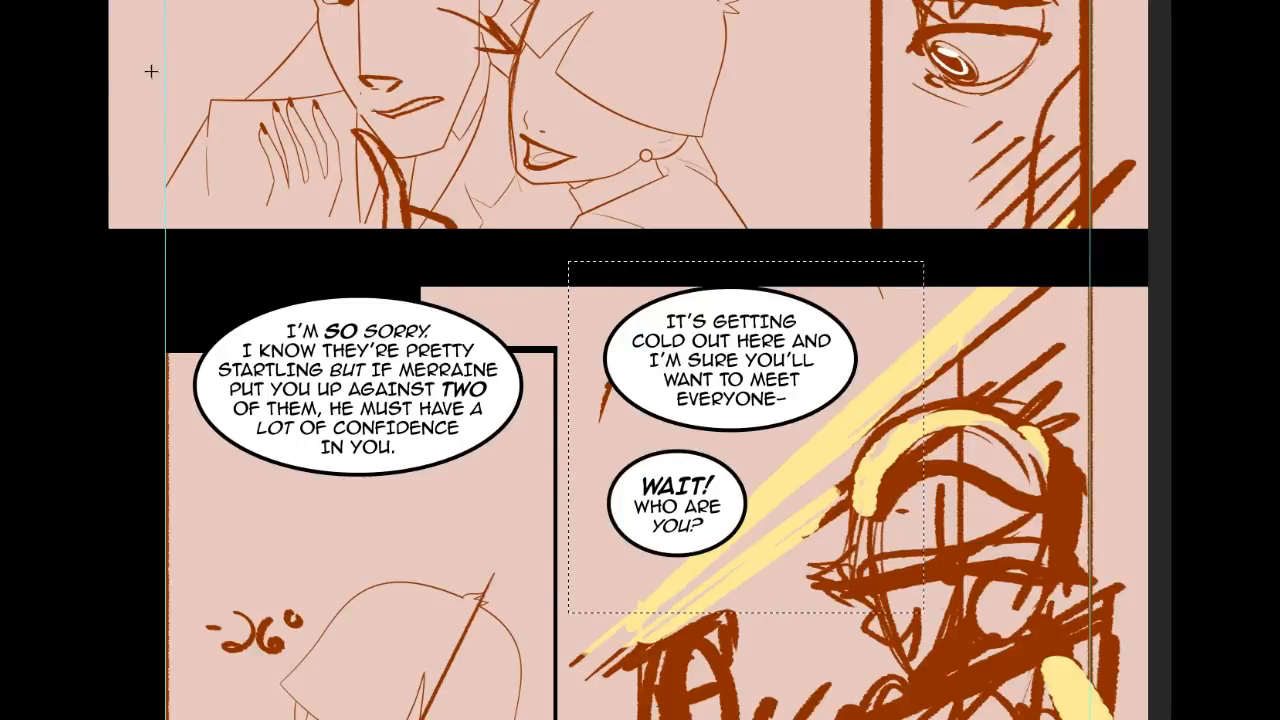
{"action": "left_click_drag", "start_coordinate": [781, 346], "coordinate": [773, 386]}
{"action": "key", "text": "ctrl+d"}
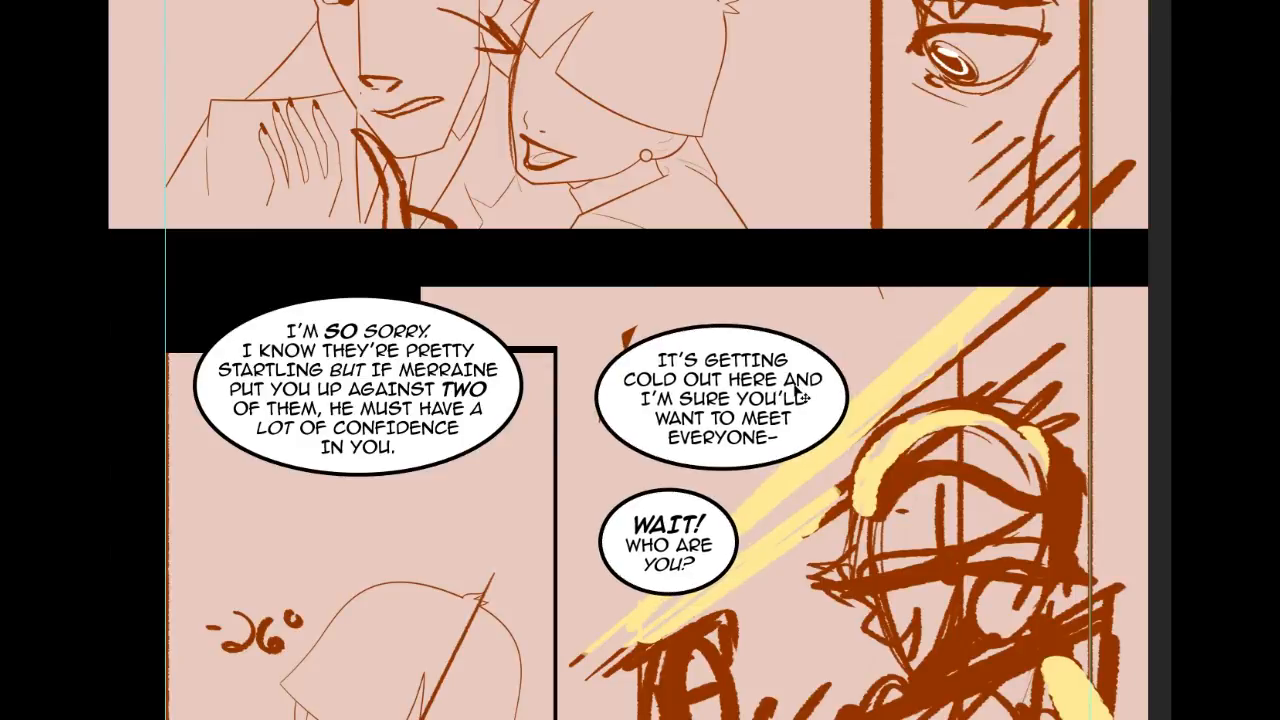
{"action": "scroll", "coordinate": [629, 360], "scroll_direction": "down", "scroll_amount": 6}
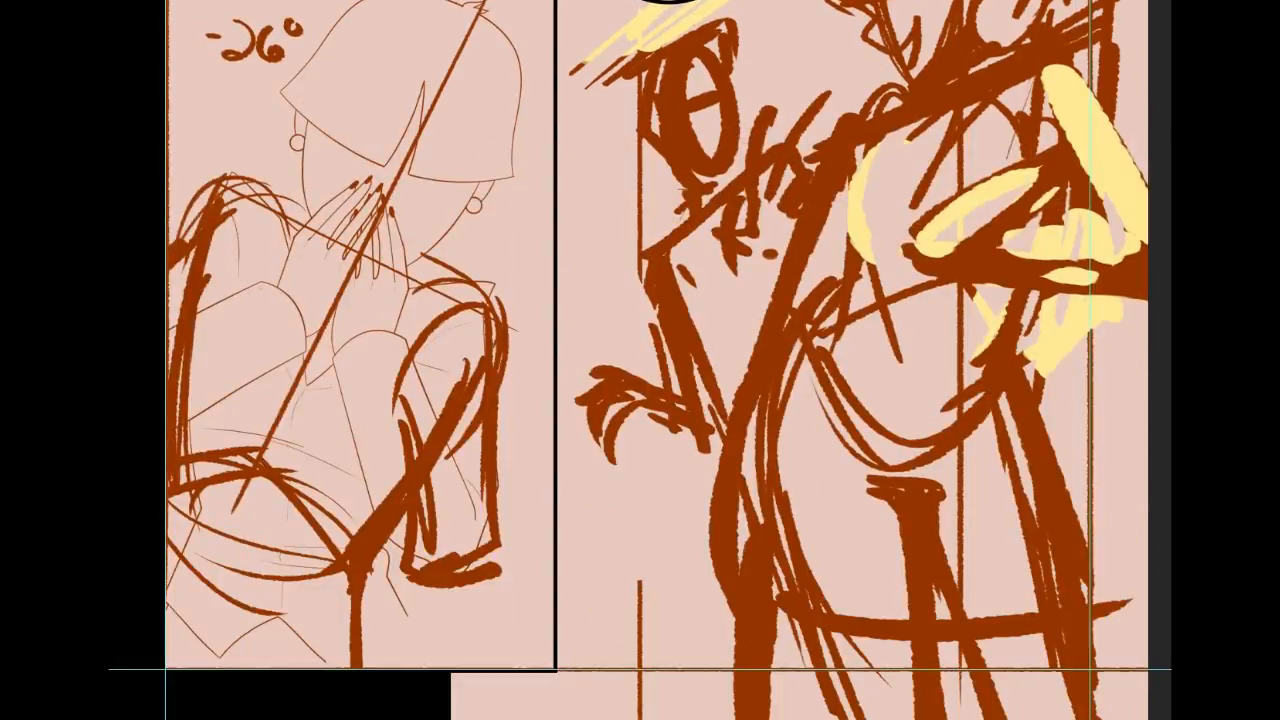
{"action": "scroll", "coordinate": [629, 360], "scroll_direction": "up", "scroll_amount": 6}
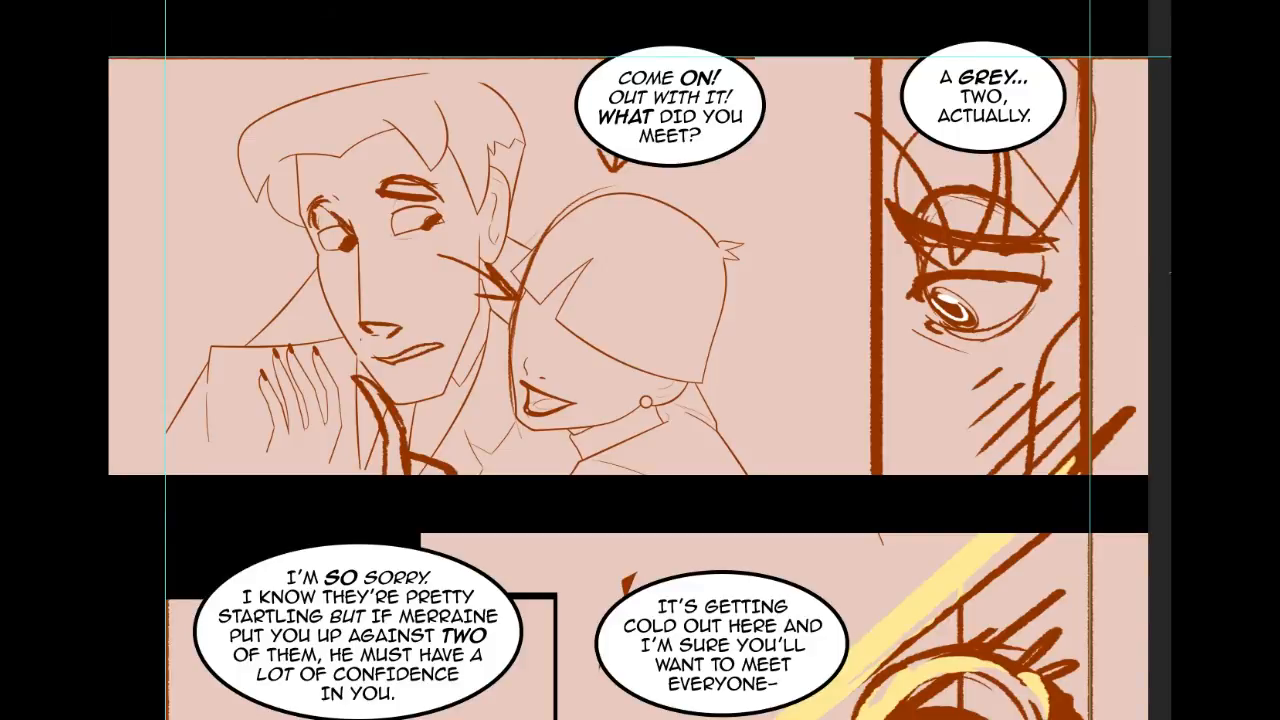
Step: Create a white panel over the eye close-up from the page's top edge into the gutter, with a black outside stroke
{"action": "scroll", "coordinate": [884, 50], "scroll_direction": "up", "scroll_amount": 1}
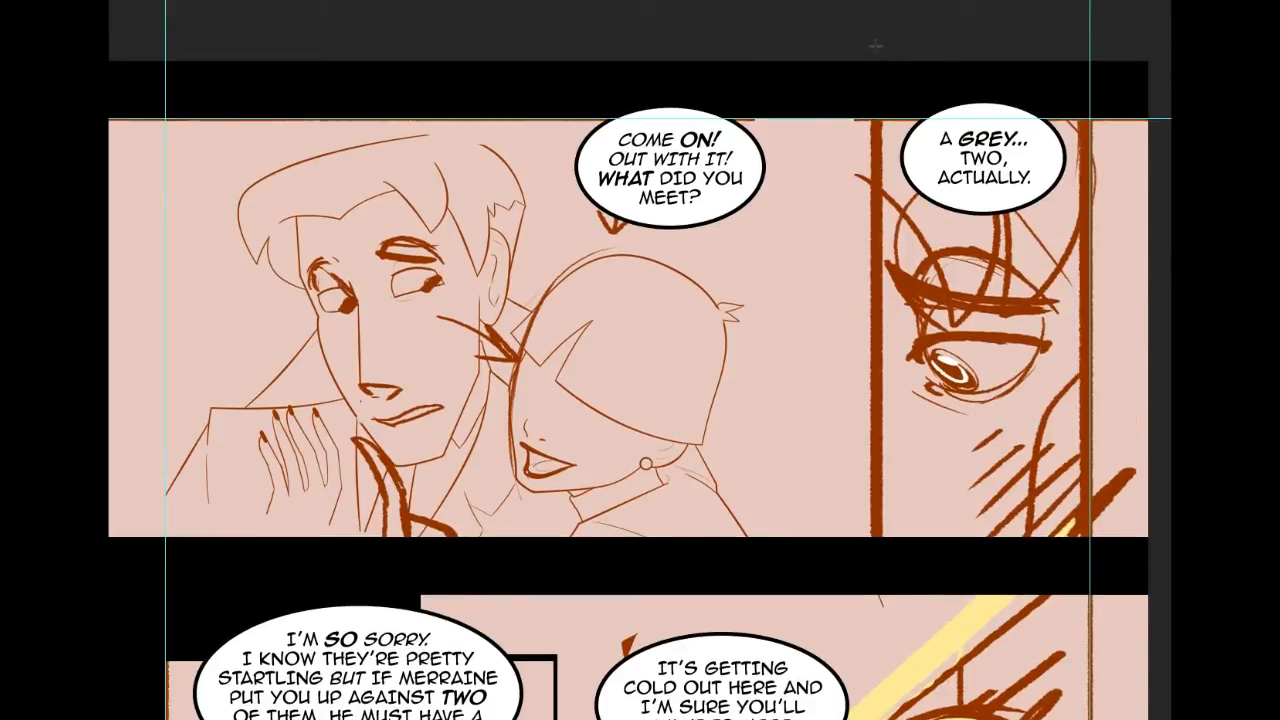
{"action": "left_click_drag", "start_coordinate": [875, 62], "coordinate": [1090, 560]}
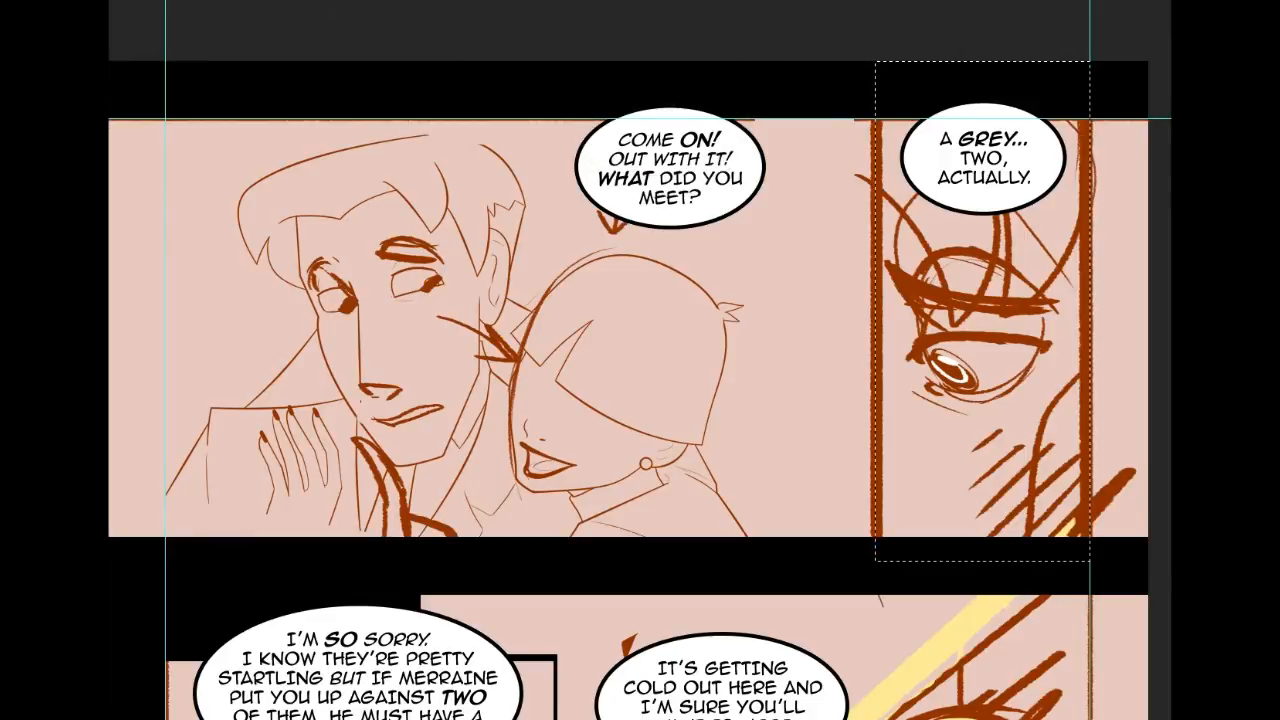
{"action": "key", "text": "Delete"}
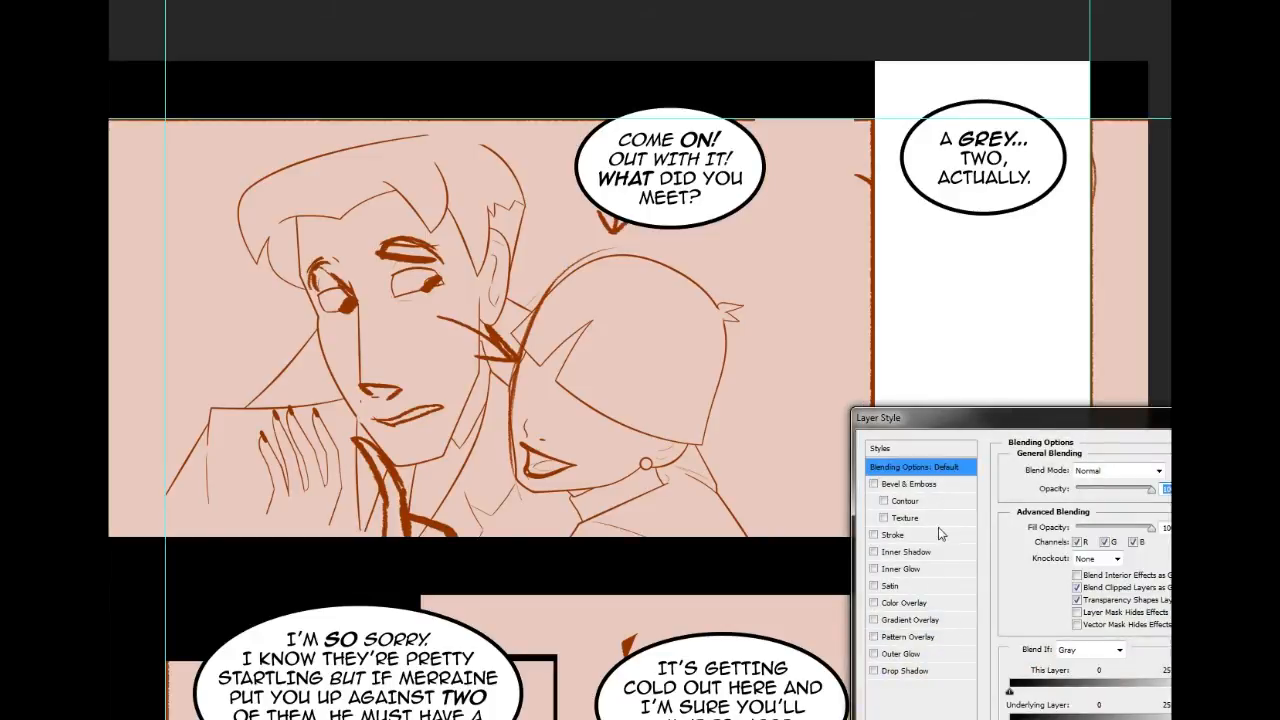
{"action": "left_click", "coordinate": [940, 534]}
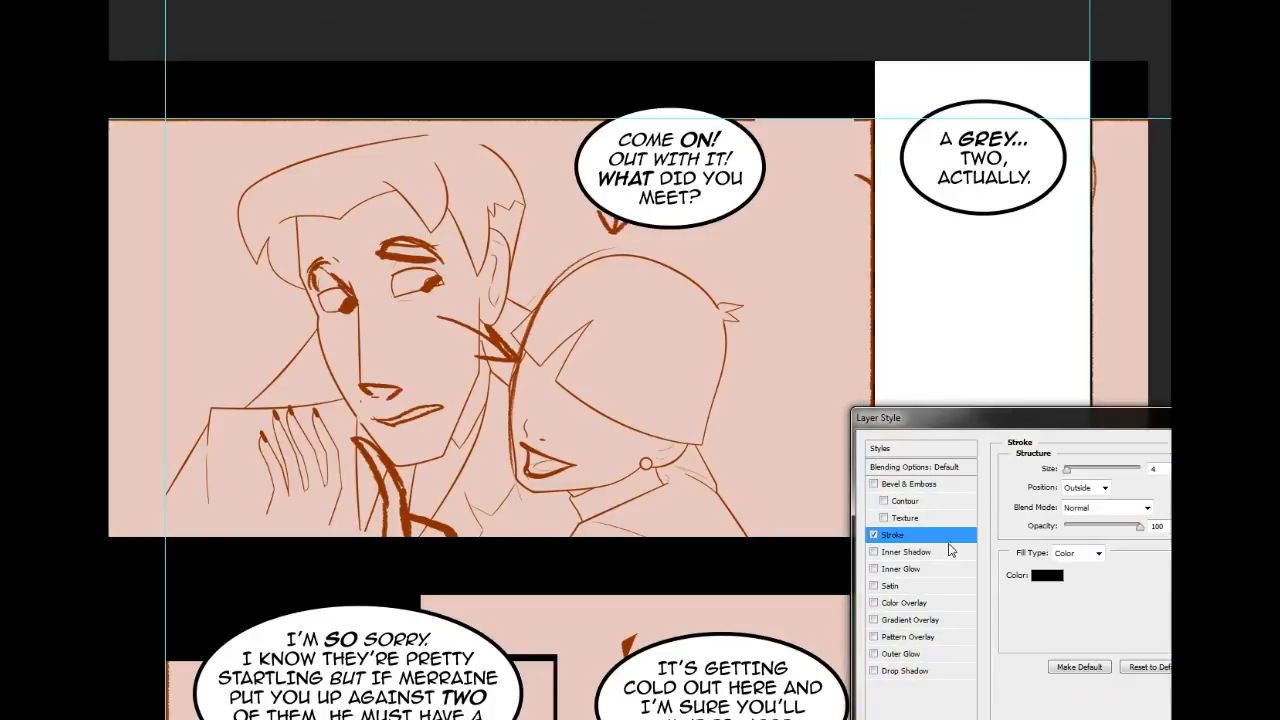
{"action": "left_click", "coordinate": [1047, 575]}
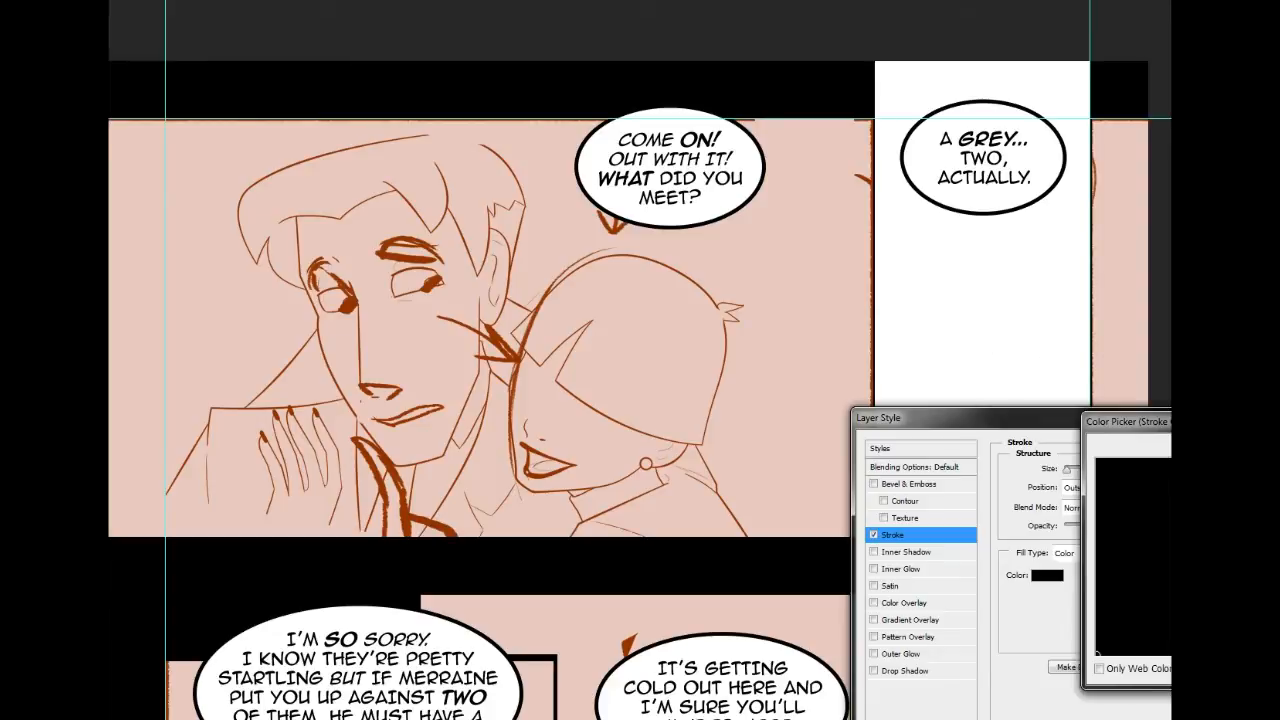
{"action": "key", "text": "Return"}
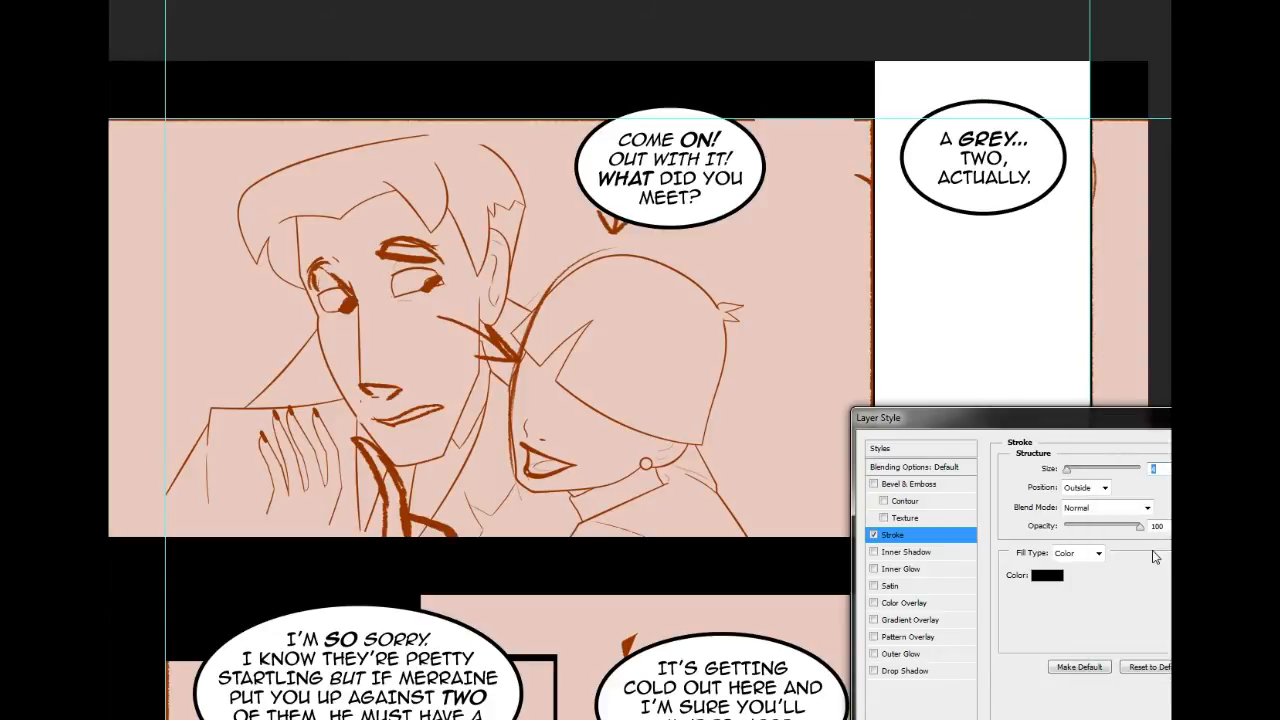
{"action": "key", "text": "Return"}
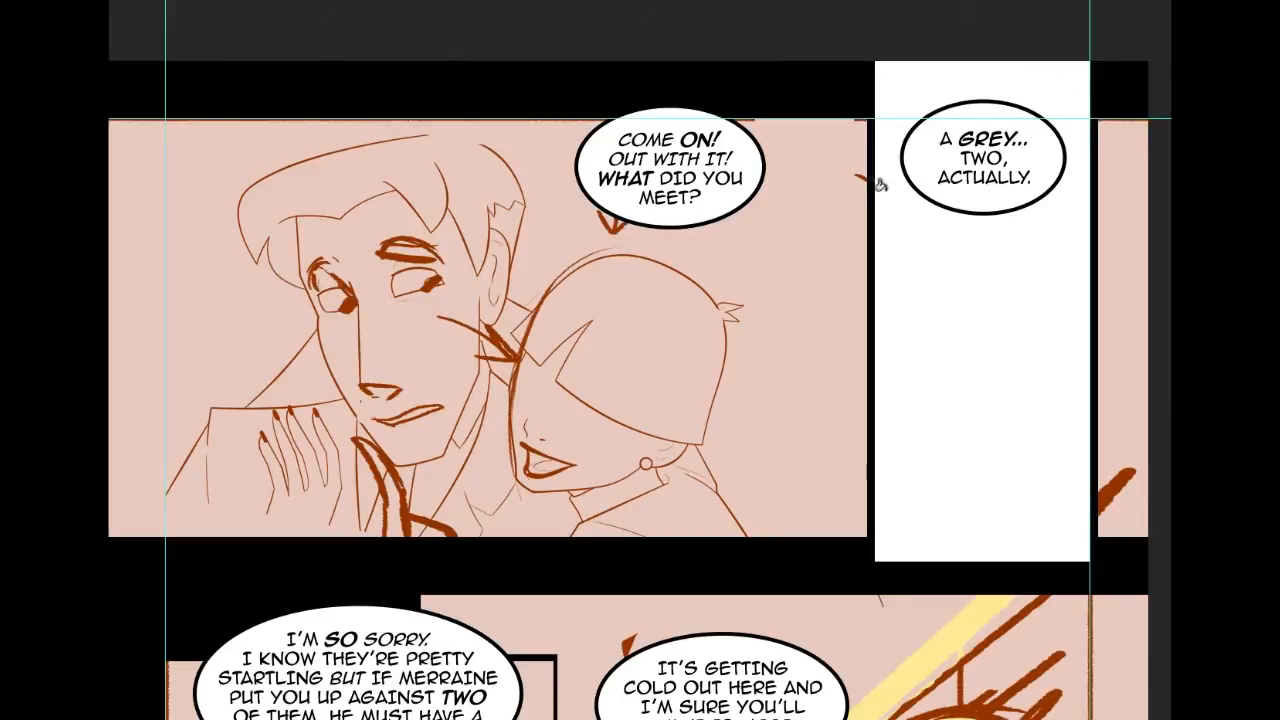
Step: Black out the leftover sliver beside the eye panel and clear the panel's white fill to reveal the sketch
{"action": "scroll", "coordinate": [640, 360], "scroll_direction": "down", "scroll_amount": 2}
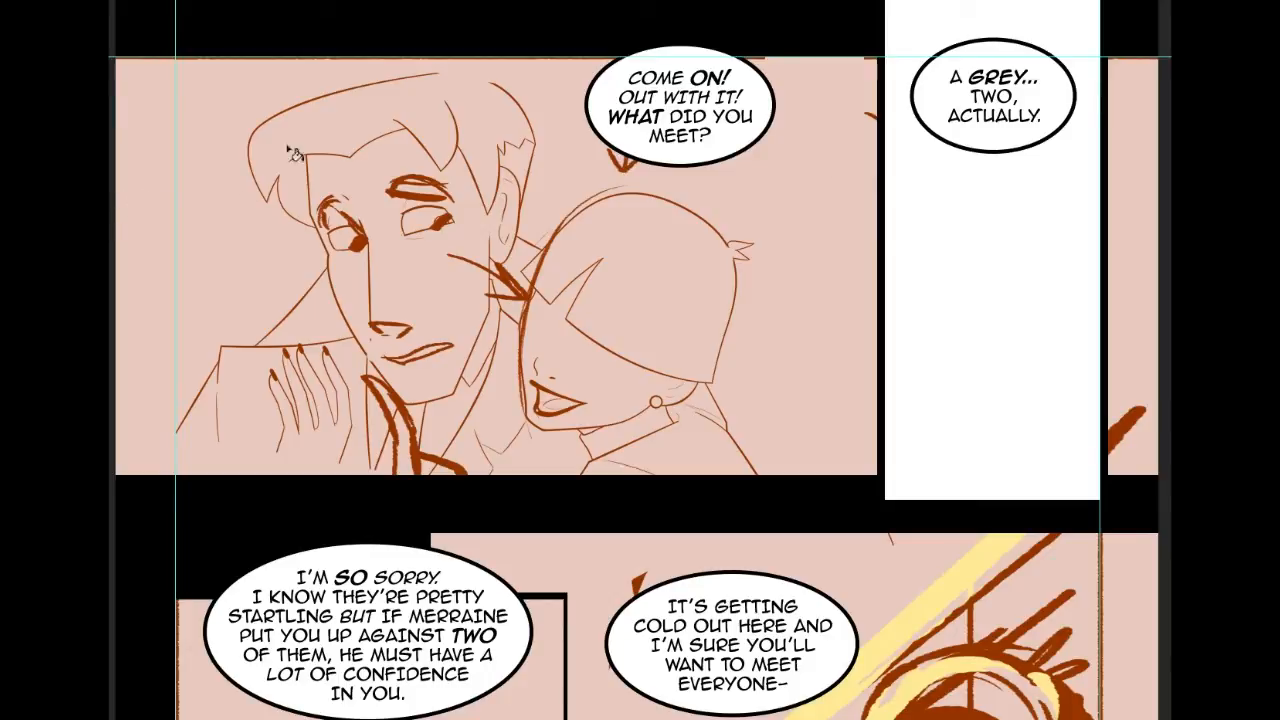
{"action": "left_click", "coordinate": [1145, 372]}
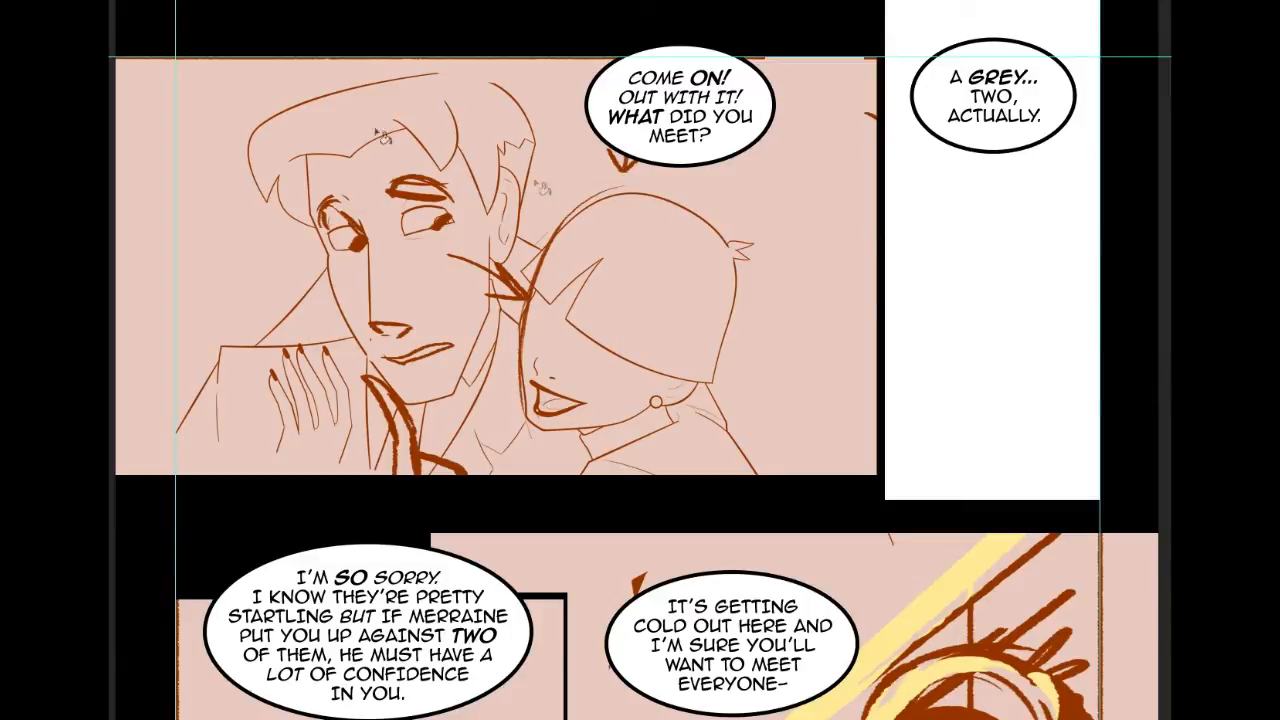
{"action": "left_click", "coordinate": [1005, 238]}
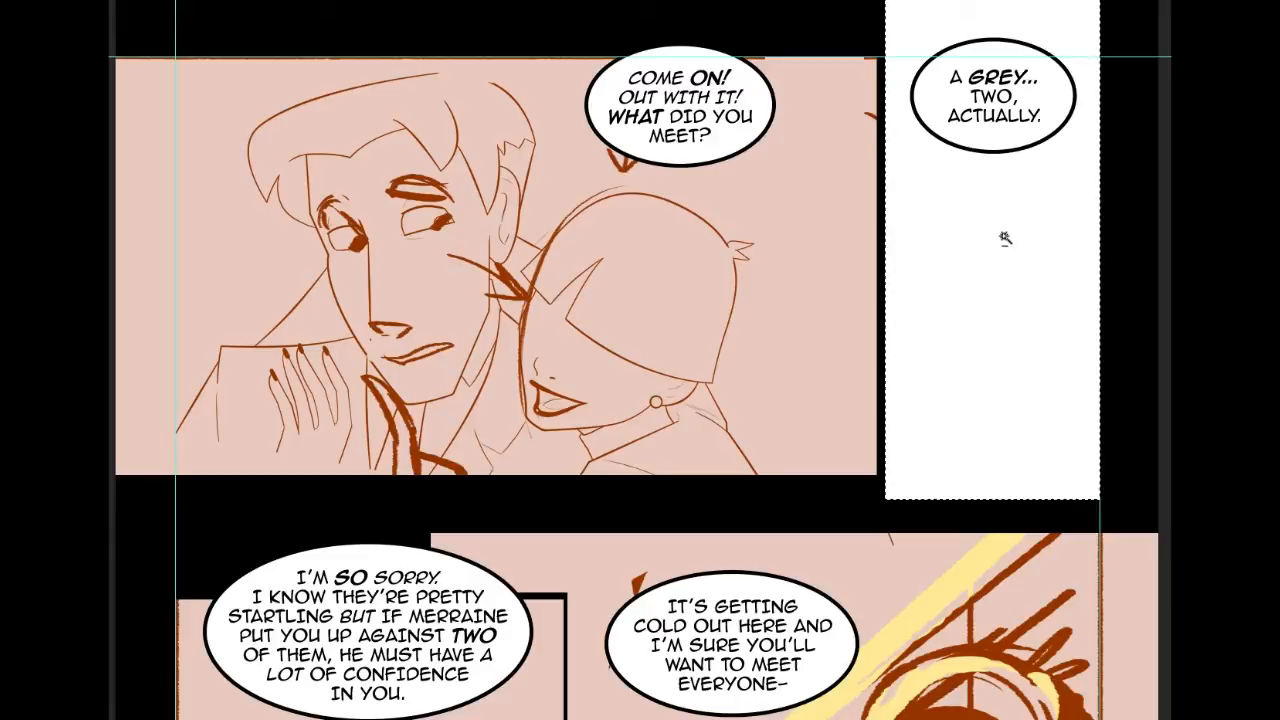
{"action": "key", "text": "Delete"}
{"action": "key", "text": "ctrl+d"}
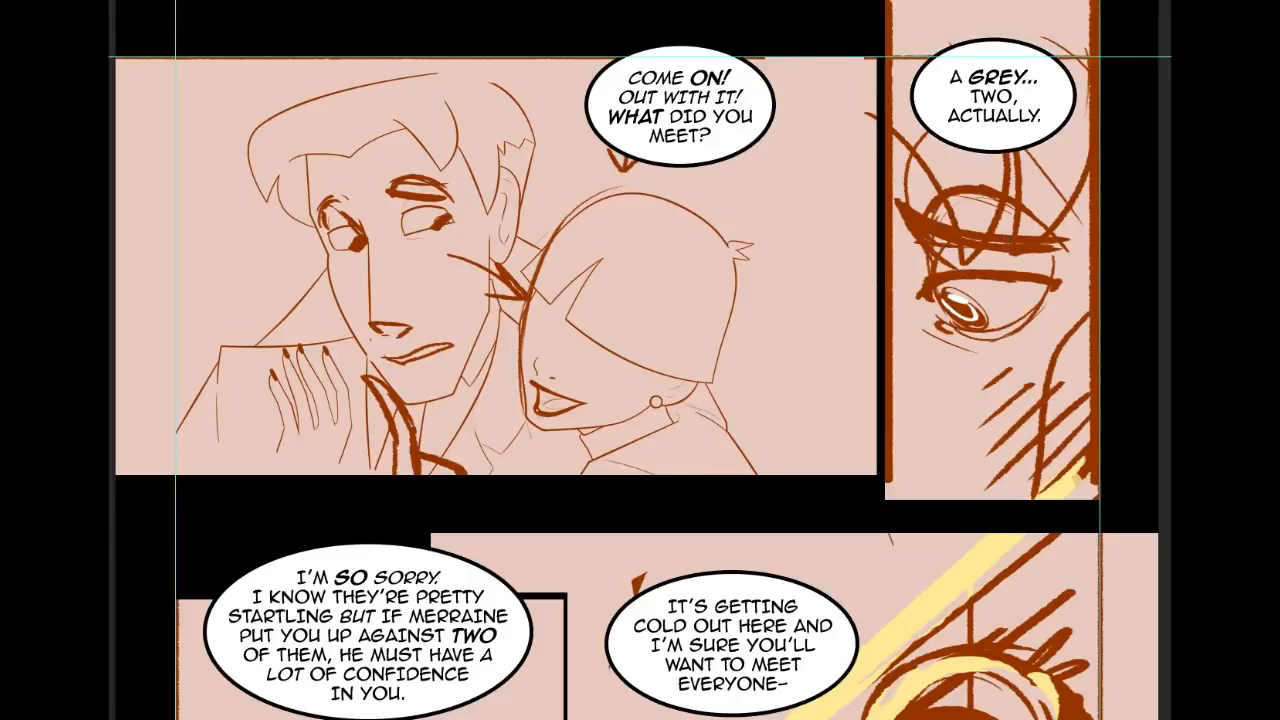
Step: Black out a narrow strip along the first panel's right edge to widen the gutter beside the eye panel
{"action": "scroll", "coordinate": [1055, 331], "scroll_direction": "left", "scroll_amount": 1}
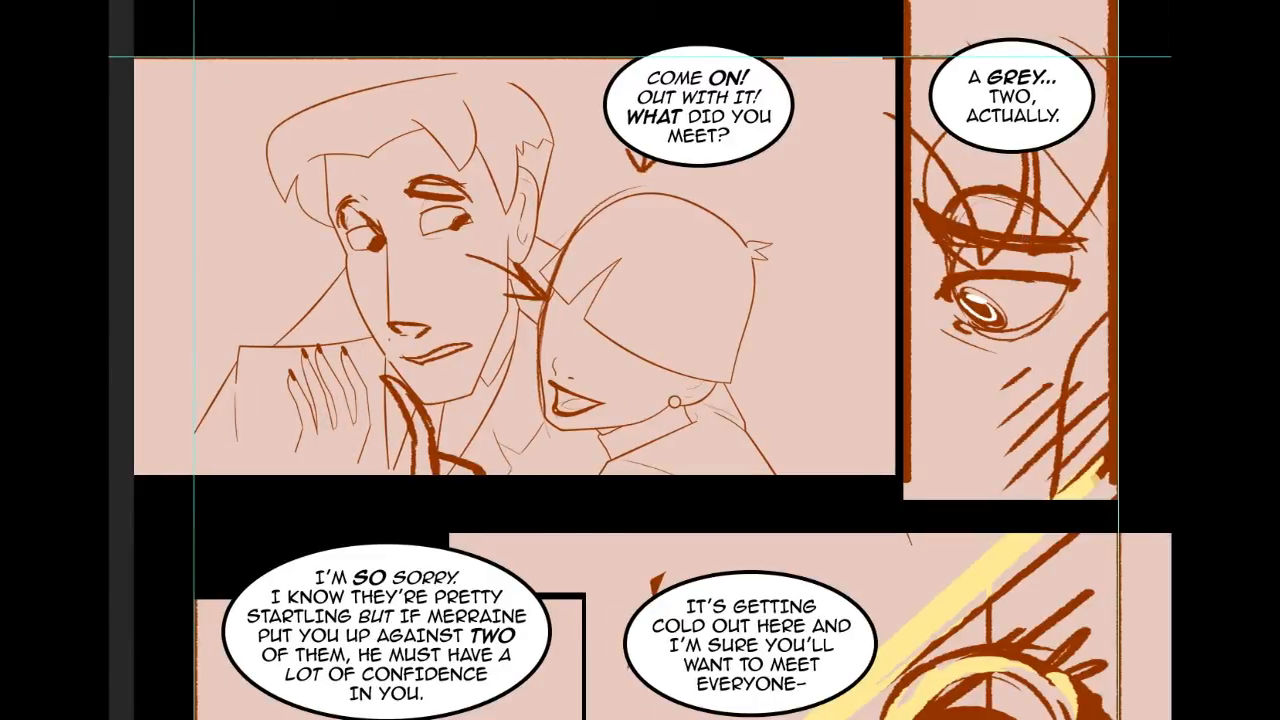
{"action": "left_click_drag", "start_coordinate": [870, 32], "coordinate": [895, 513]}
{"action": "key", "text": "ctrl+Right"}
{"action": "key", "text": "ctrl+Right"}
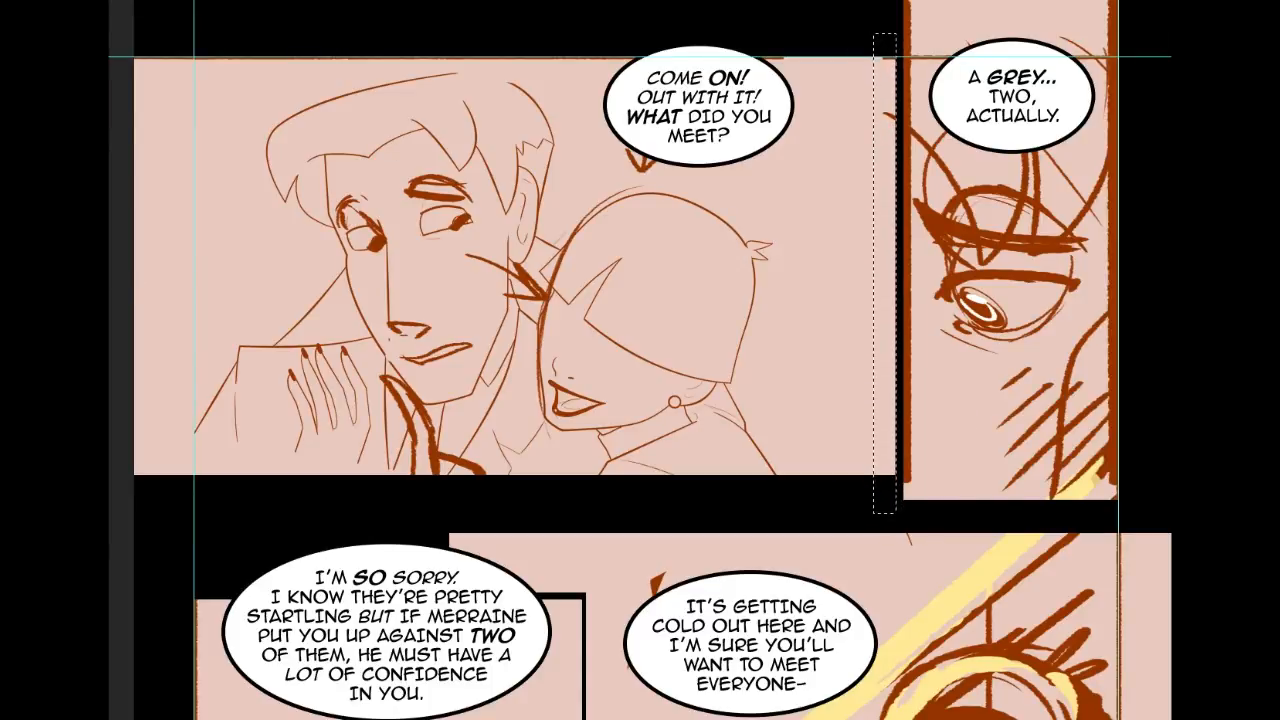
{"action": "left_click", "coordinate": [887, 489], "text": "alt"}
{"action": "left_click", "coordinate": [888, 466]}
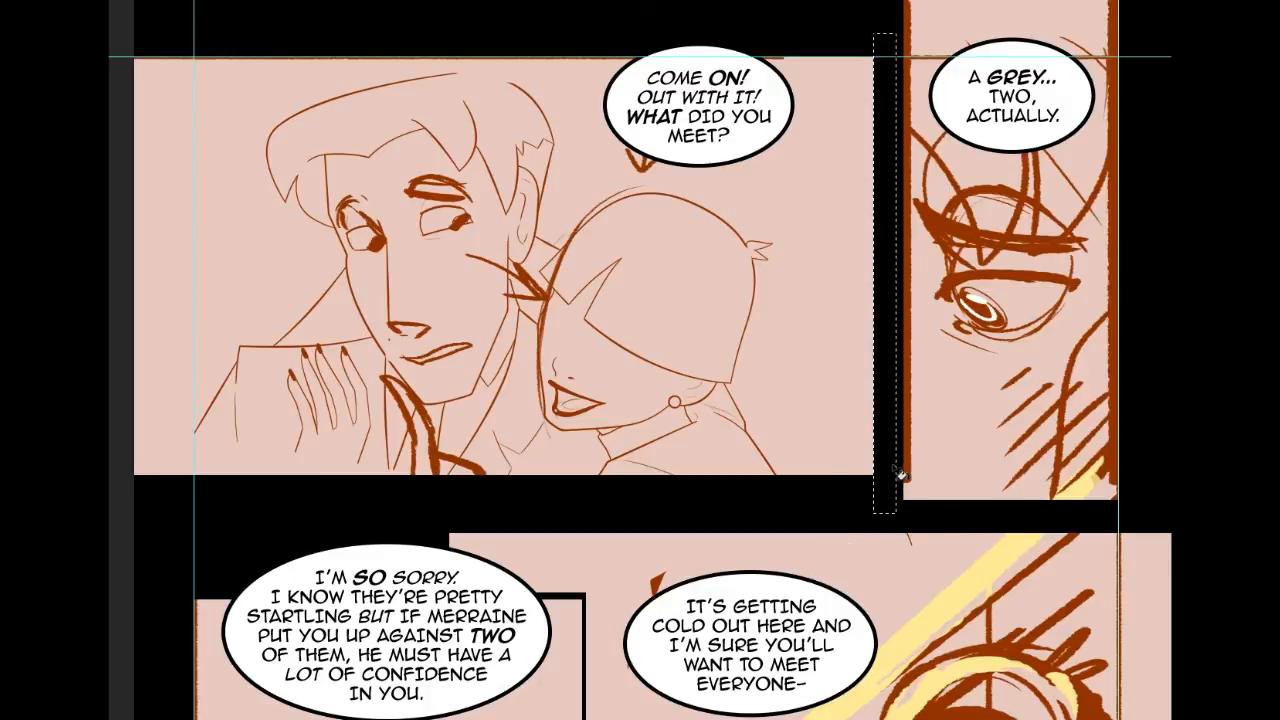
{"action": "key", "text": "ctrl+d"}
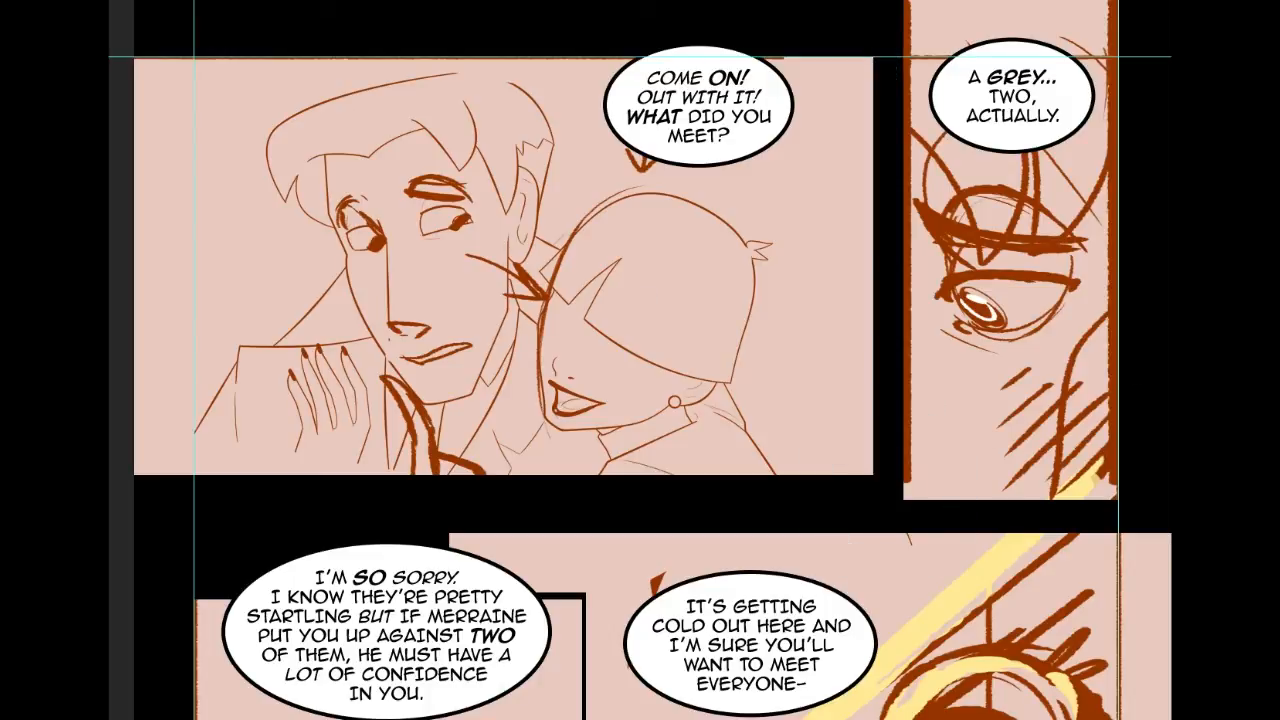
Step: Hide the speech balloons and try to cut the strip at the large lower panel's stepped upper-left corner
{"action": "left_click_drag", "start_coordinate": [650, 560], "coordinate": [622, 332]}
{"action": "left_click_drag", "start_coordinate": [640, 660], "coordinate": [640, 55]}
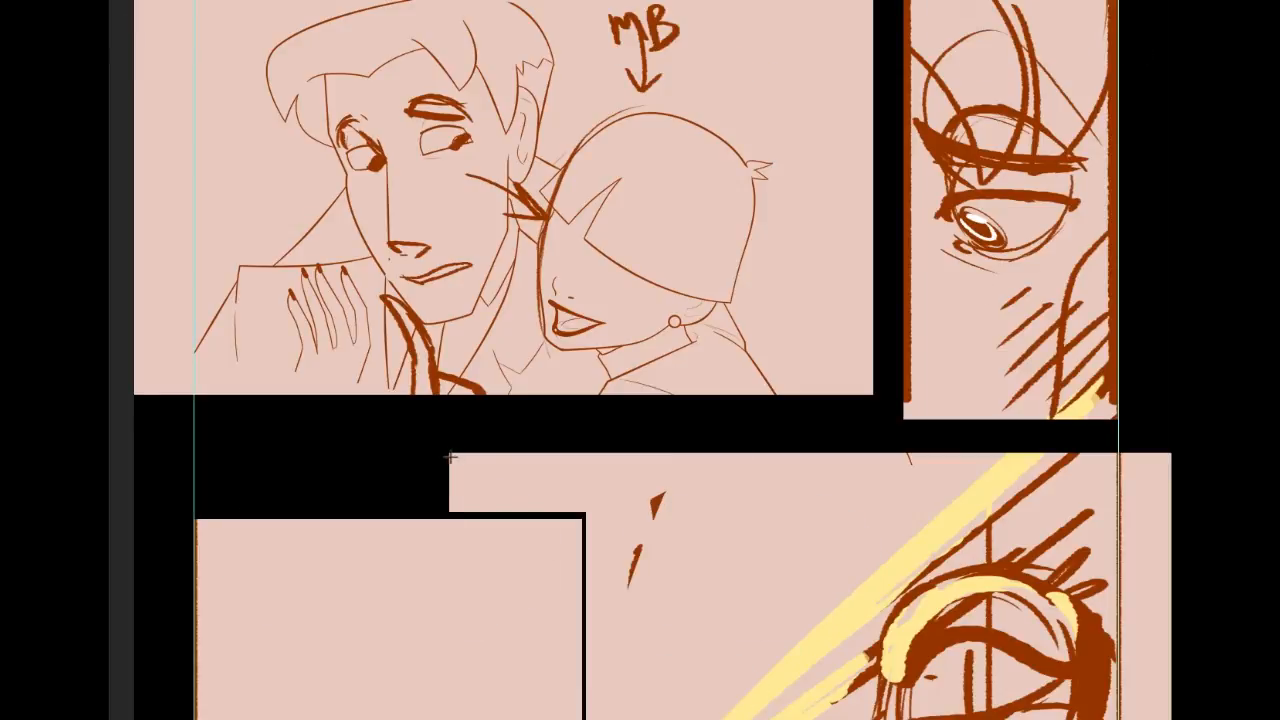
{"action": "left_click_drag", "start_coordinate": [450, 457], "coordinate": [668, 513]}
{"action": "key", "text": "ctrl+x"}
{"action": "key", "text": "ctrl+minus"}
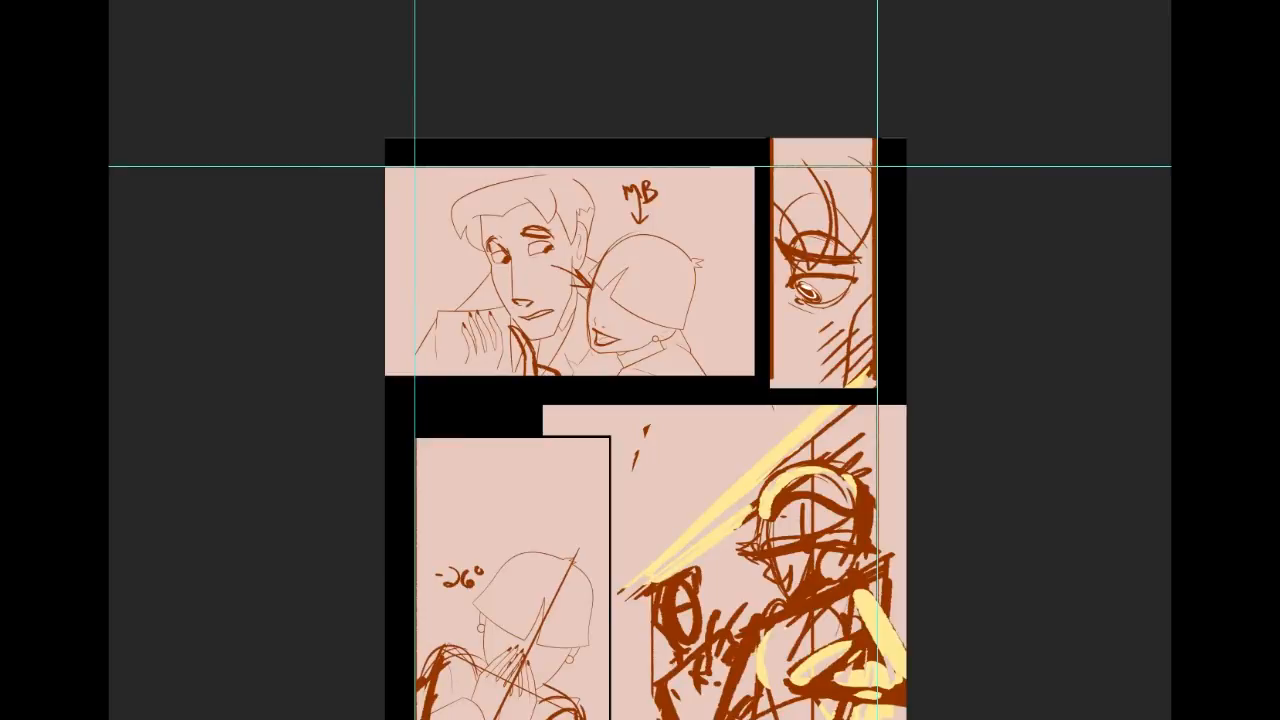
Step: Examine the overall page layout from a distance, both without and with the speech balloons
{"action": "scroll", "coordinate": [1162, 418], "scroll_direction": "down", "scroll_amount": 5}
{"action": "scroll", "coordinate": [1162, 418], "scroll_direction": "right", "scroll_amount": 2}
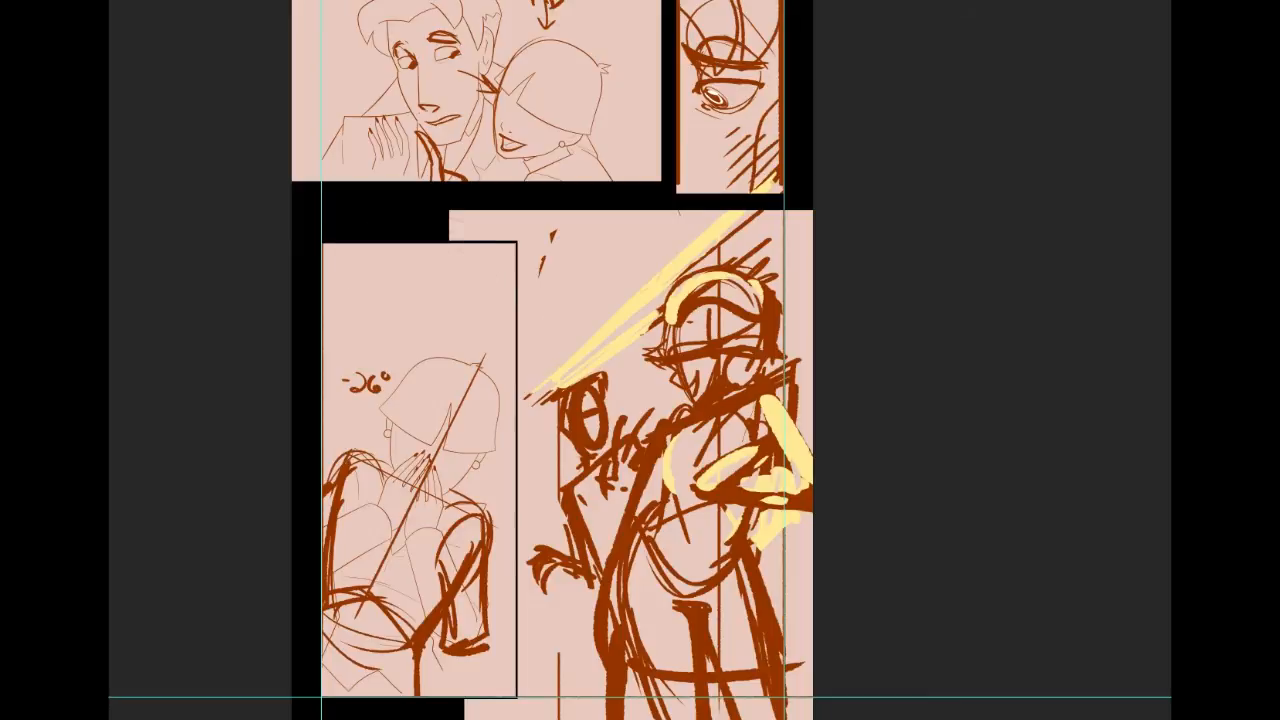
{"action": "scroll", "coordinate": [1027, 117], "scroll_direction": "left", "scroll_amount": 1}
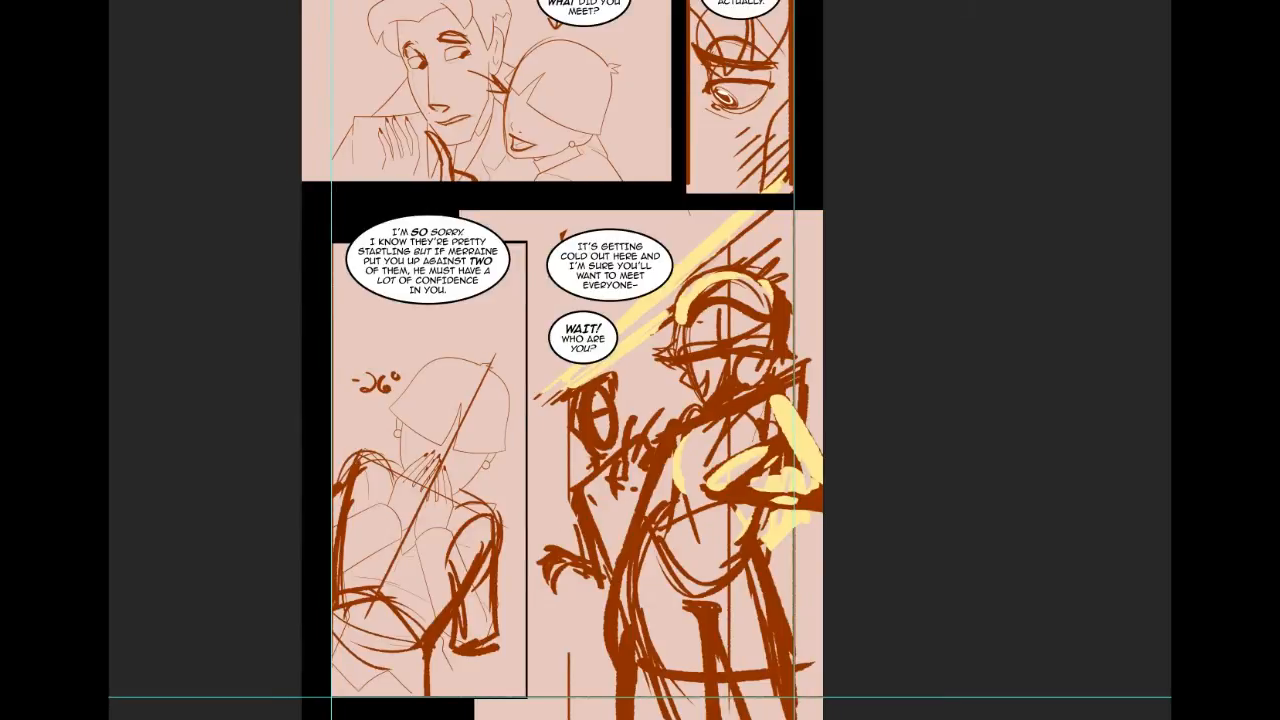
{"action": "scroll", "coordinate": [1027, 117], "scroll_direction": "up", "scroll_amount": 1}
{"action": "scroll", "coordinate": [1027, 117], "scroll_direction": "right", "scroll_amount": 1}
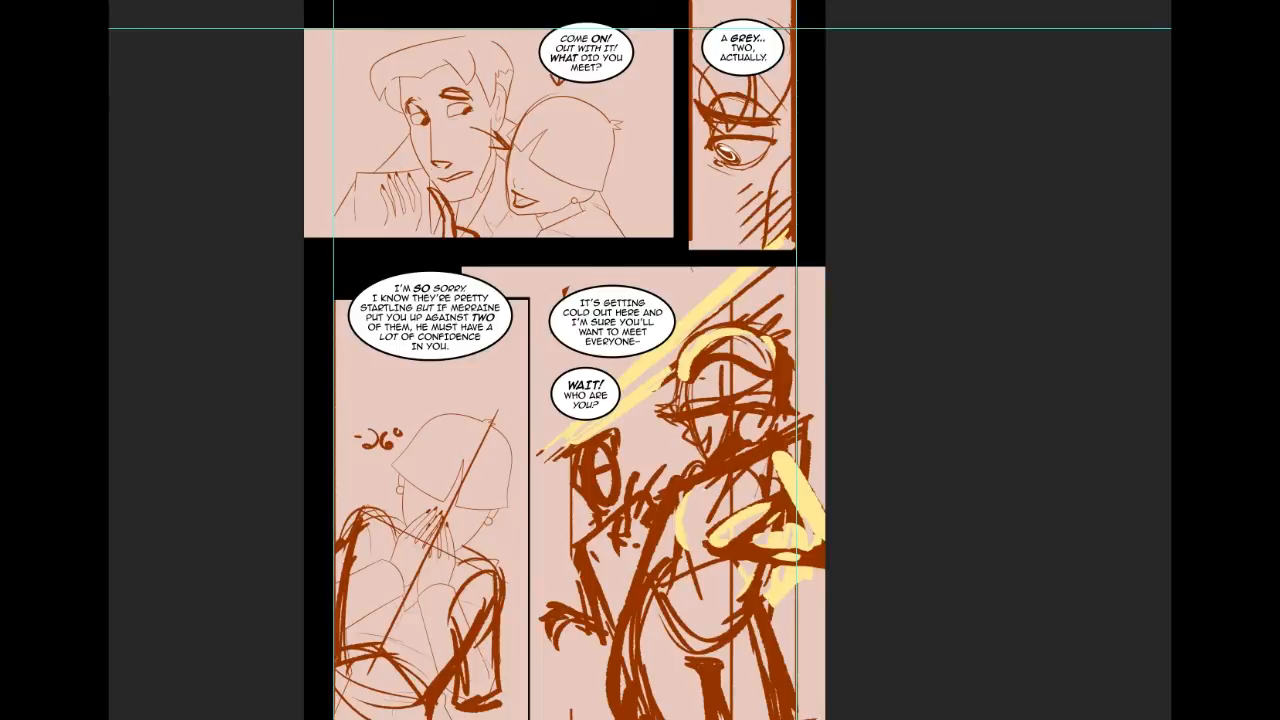
{"action": "scroll", "coordinate": [753, 436], "scroll_direction": "left", "scroll_amount": 3}
{"action": "scroll", "coordinate": [753, 436], "scroll_direction": "down", "scroll_amount": 1}
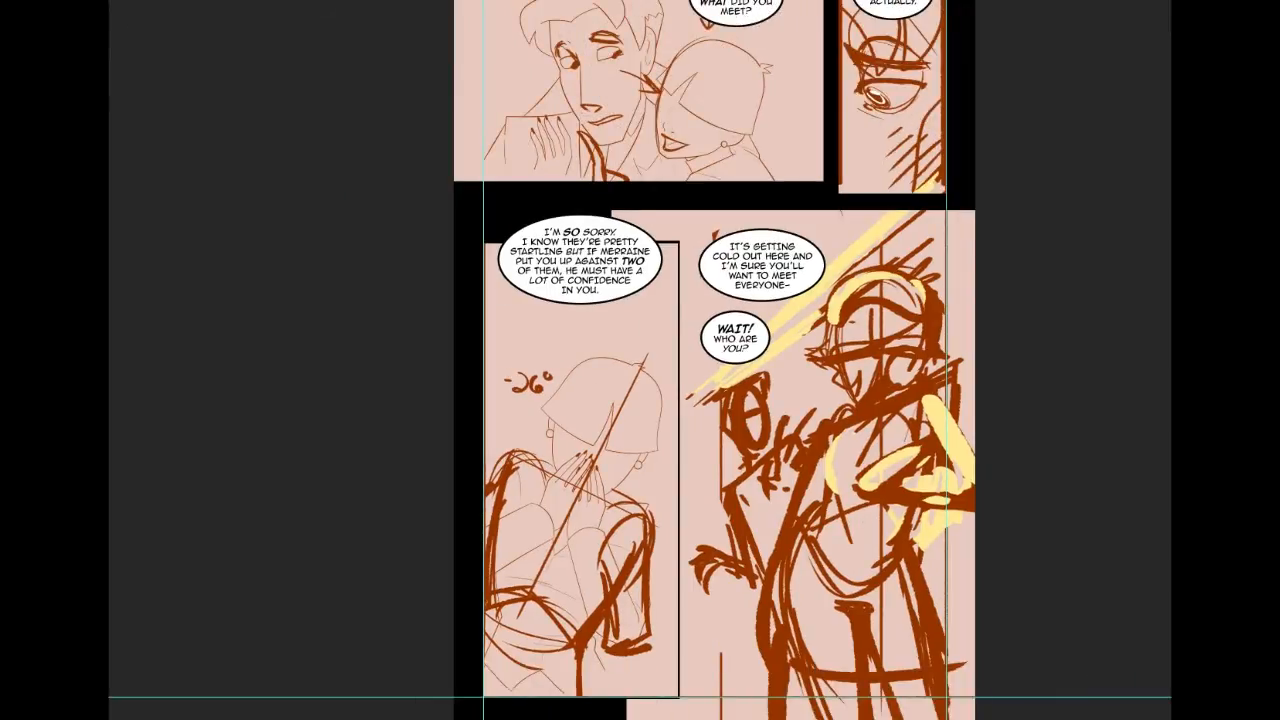
Step: Select the page area outside the margin guides and tint its panel parts translucent purple
{"action": "left_click_drag", "start_coordinate": [484, 694], "coordinate": [940, 27]}
{"action": "key", "text": "ctrl+shift+i"}
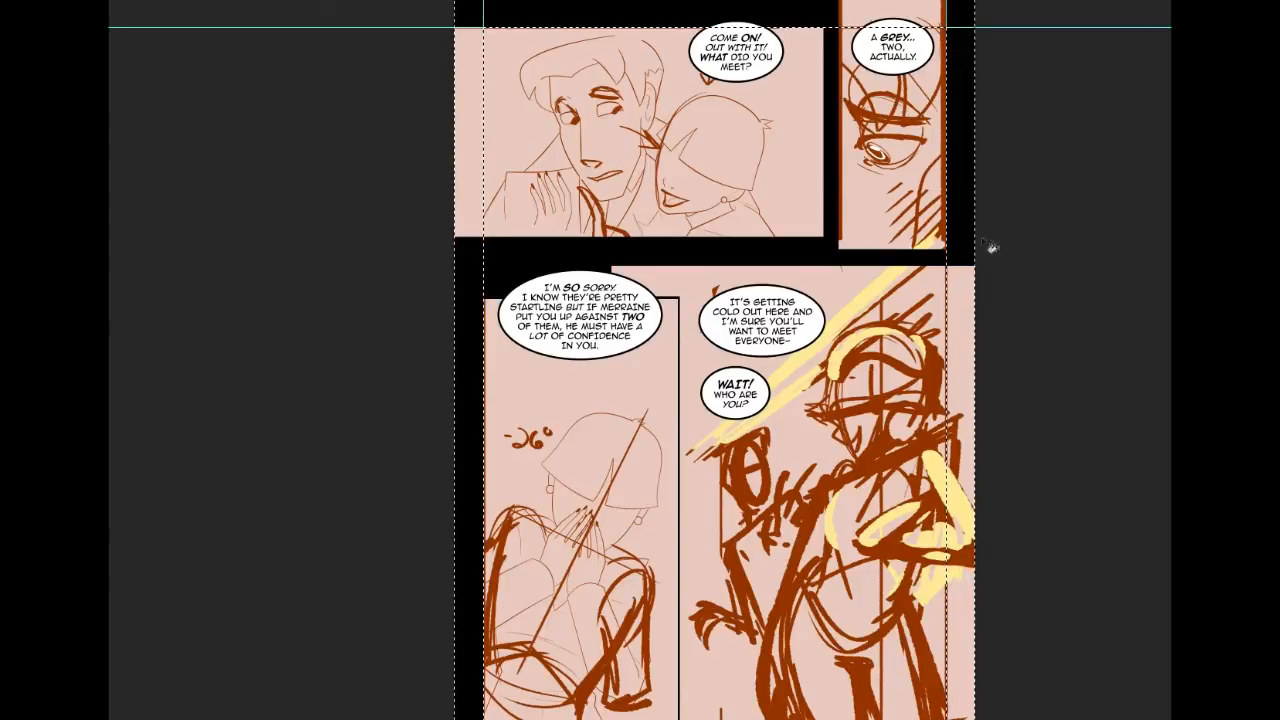
{"action": "key", "text": "Delete"}
{"action": "key", "text": "ctrl+d"}
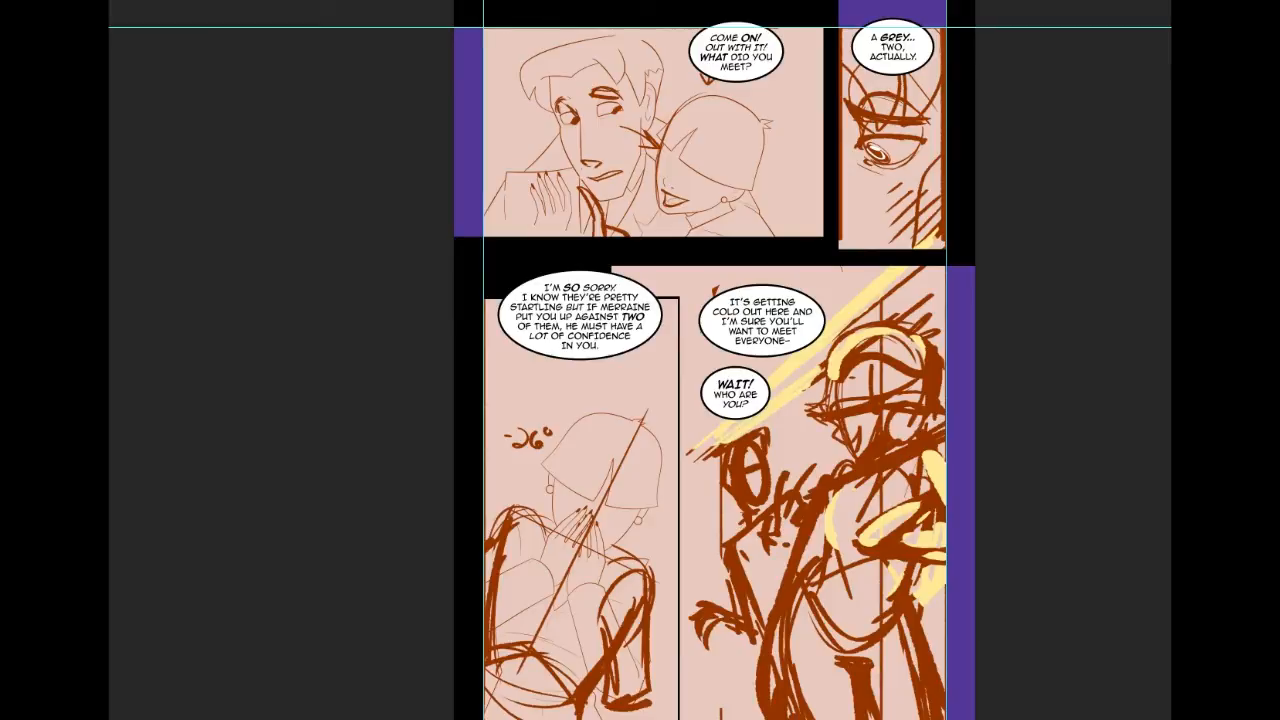
{"action": "key", "text": "ctrl+z"}
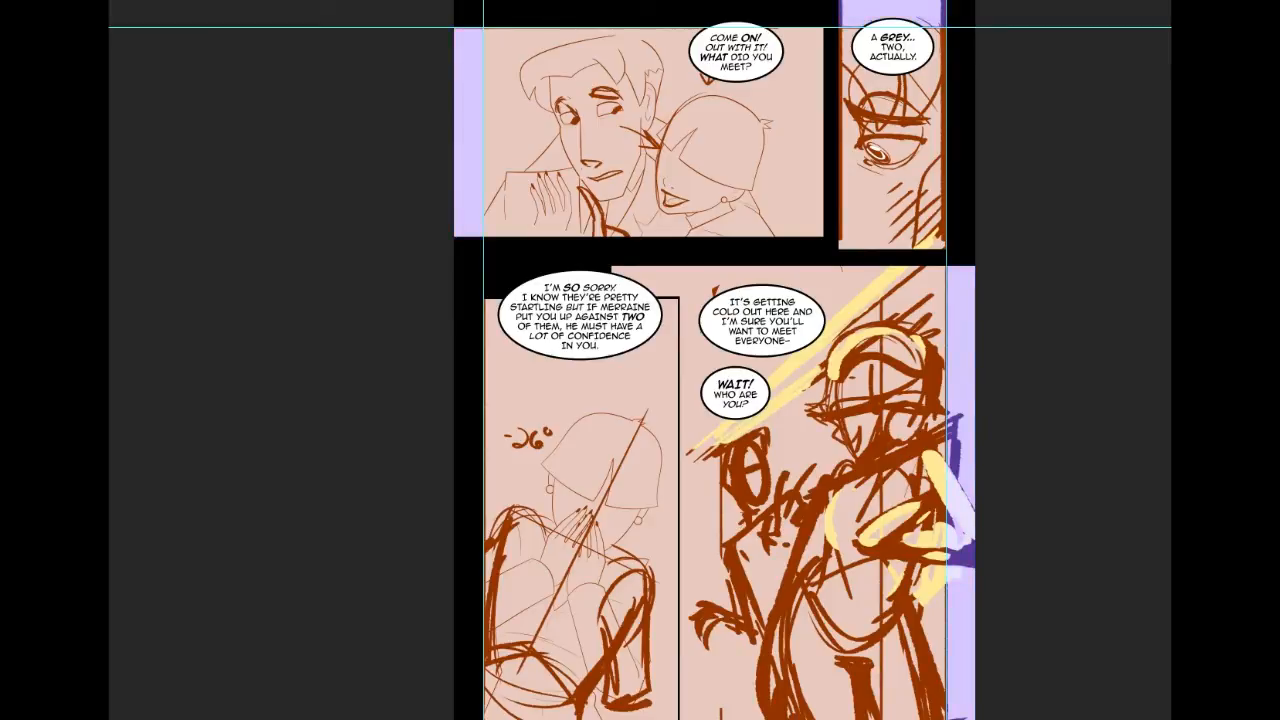
Step: Move the back-view woman's sketch slightly up within the lower-left panel and fill the gap exposed beneath it with the panel's pink
{"action": "left_click_drag", "start_coordinate": [640, 360], "coordinate": [554, 361]}
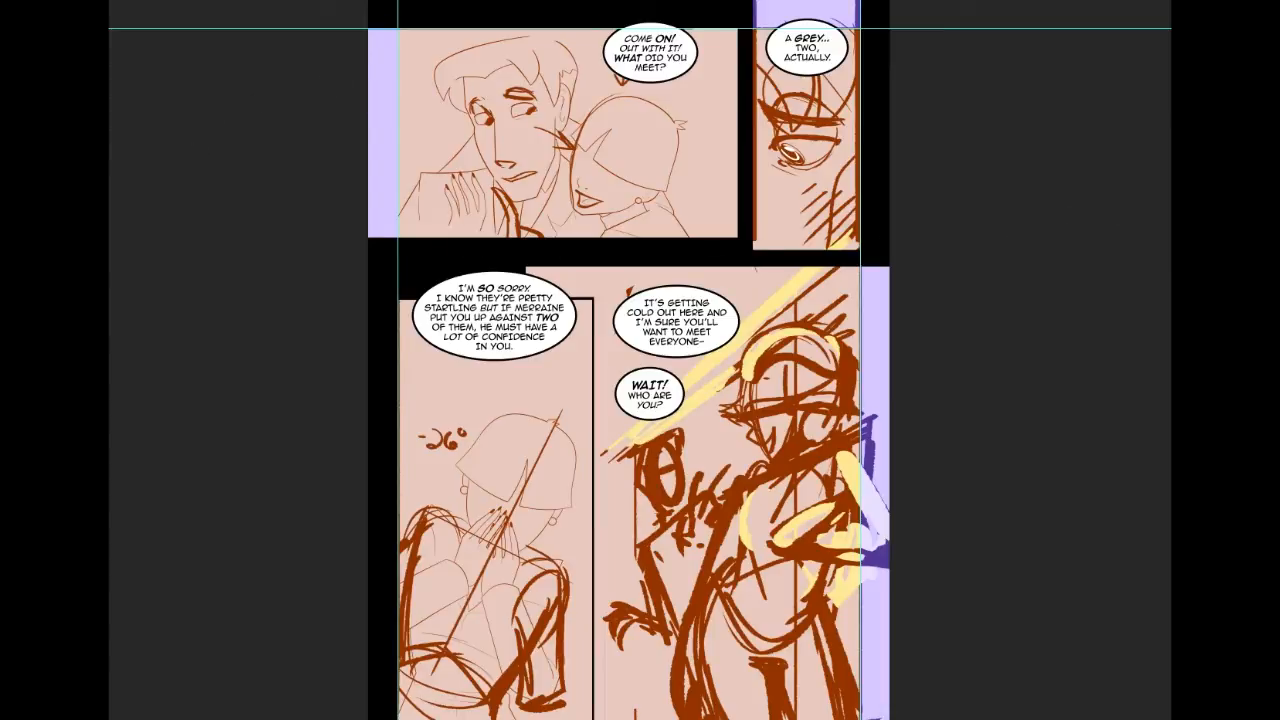
{"action": "scroll", "coordinate": [640, 360], "scroll_direction": "down", "scroll_amount": 2}
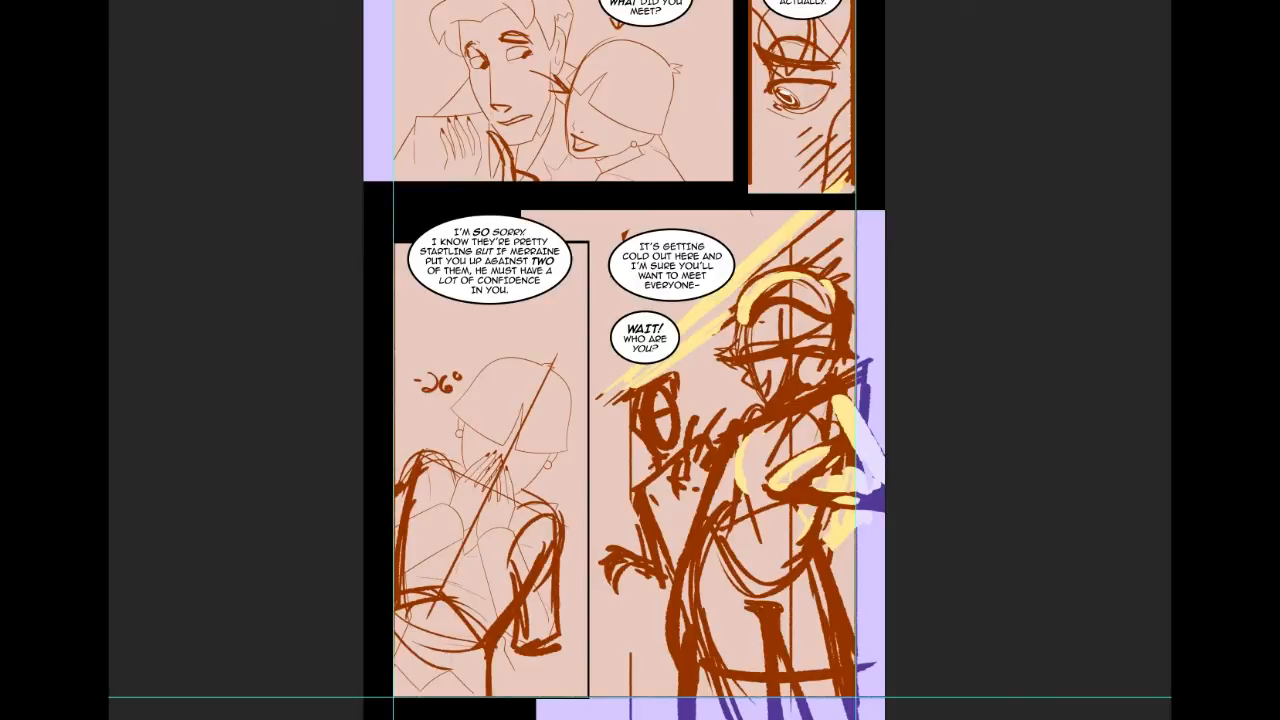
{"action": "left_click_drag", "start_coordinate": [392, 348], "coordinate": [581, 696]}
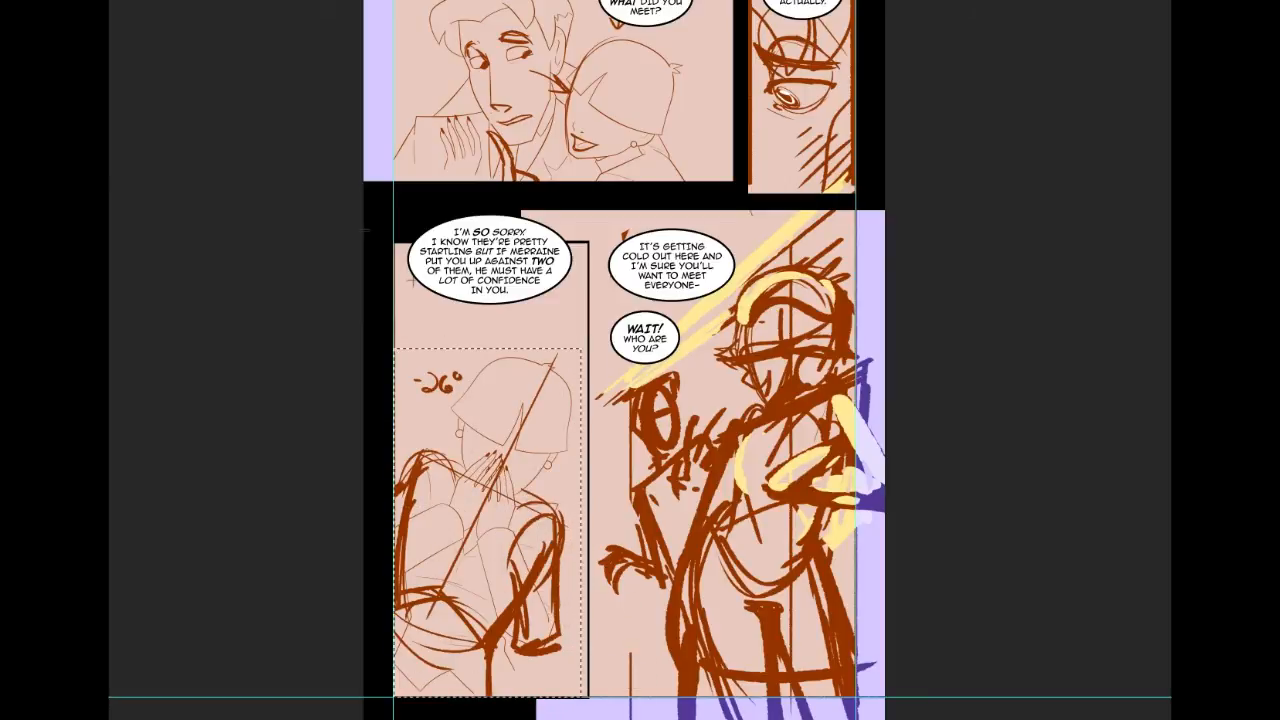
{"action": "left_click_drag", "start_coordinate": [518, 432], "coordinate": [508, 382]}
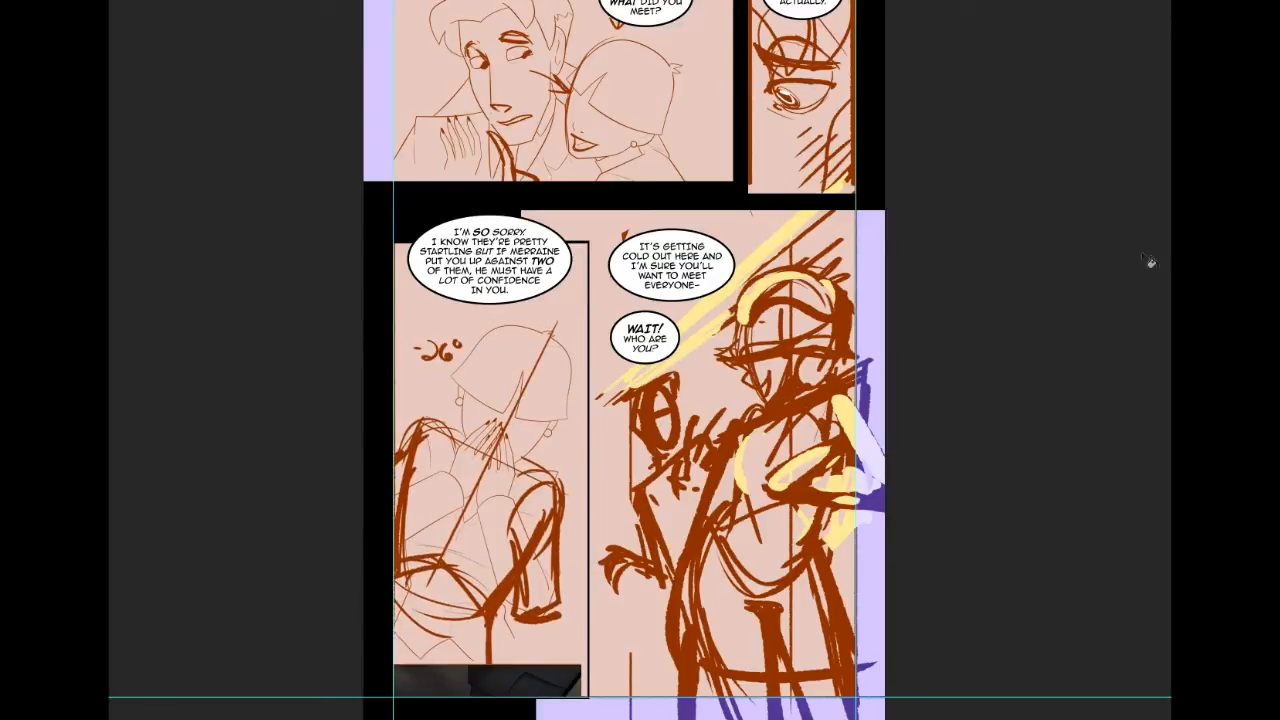
{"action": "left_click", "coordinate": [561, 682]}
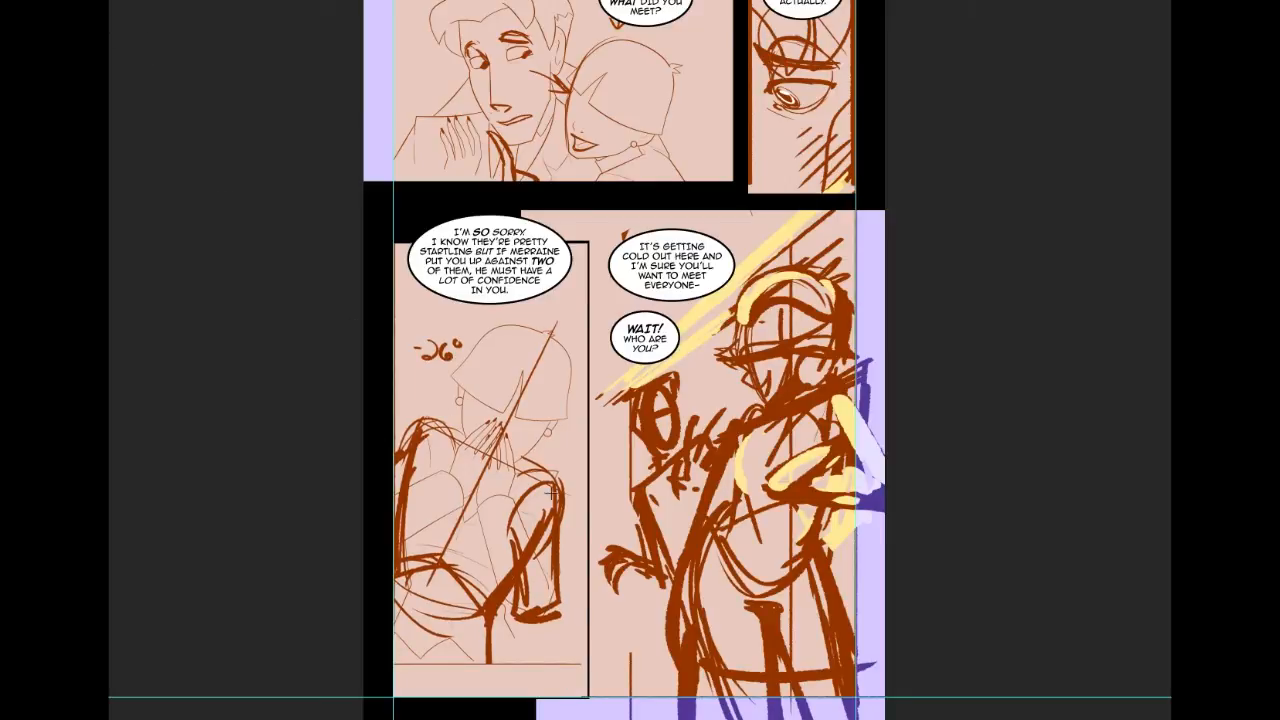
Step: Shorten the lower-left panel by moving its bottom border up to the lower edge of the repositioned sketch
{"action": "left_click_drag", "start_coordinate": [363, 648], "coordinate": [629, 677]}
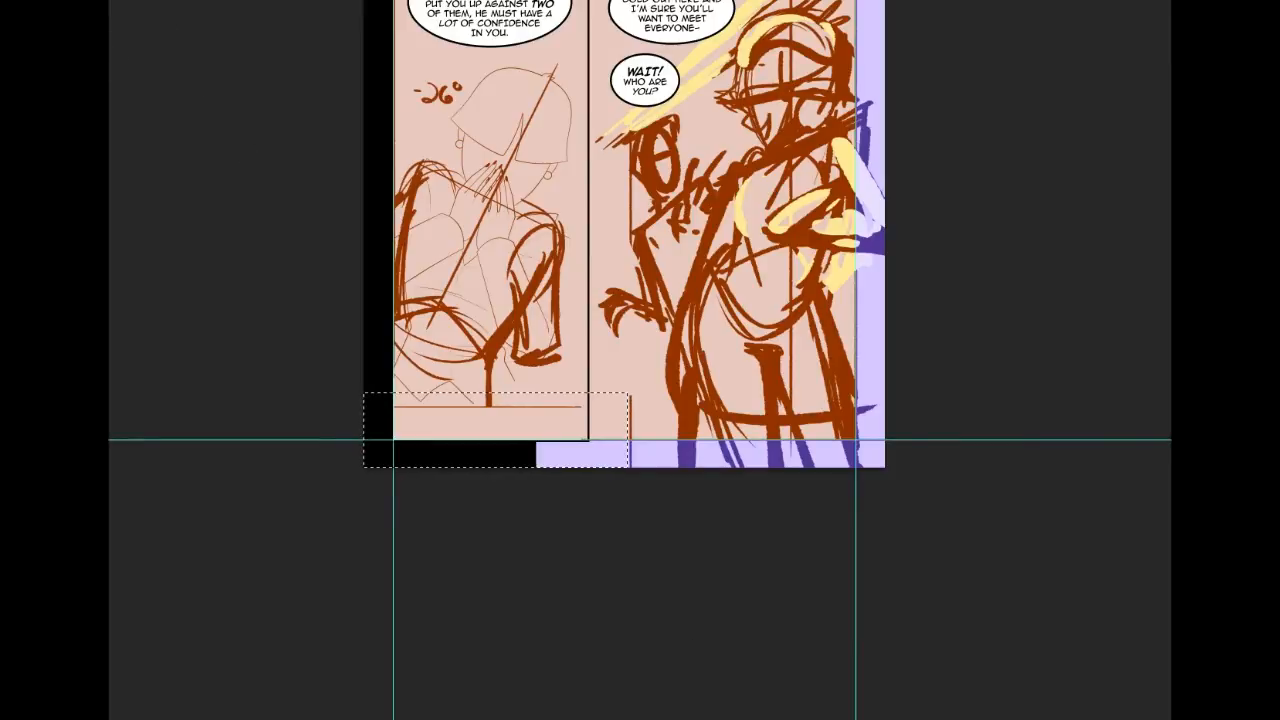
{"action": "left_click_drag", "start_coordinate": [500, 405], "coordinate": [507, 383]}
{"action": "key", "text": "Up"}
{"action": "key", "text": "Up"}
{"action": "key", "text": "Up"}
{"action": "key", "text": "Up"}
{"action": "key", "text": "Up"}
{"action": "key", "text": "Up"}
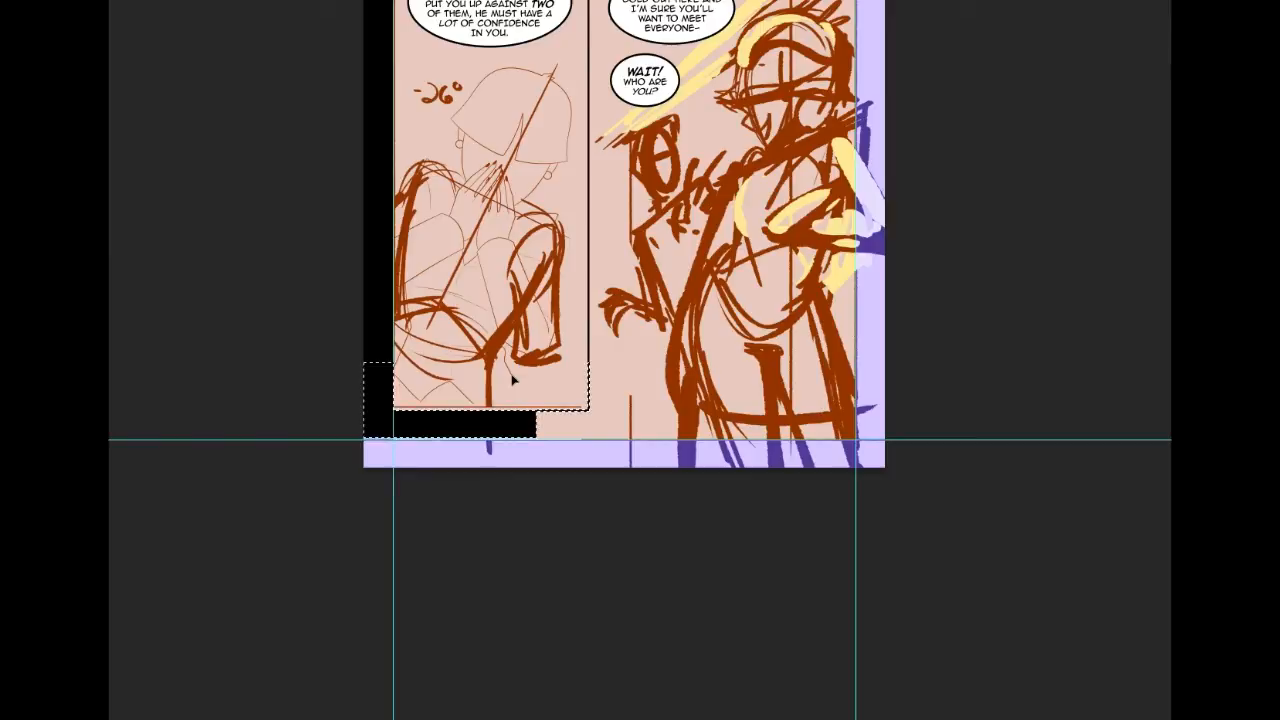
{"action": "key", "text": "Up"}
{"action": "key", "text": "Up"}
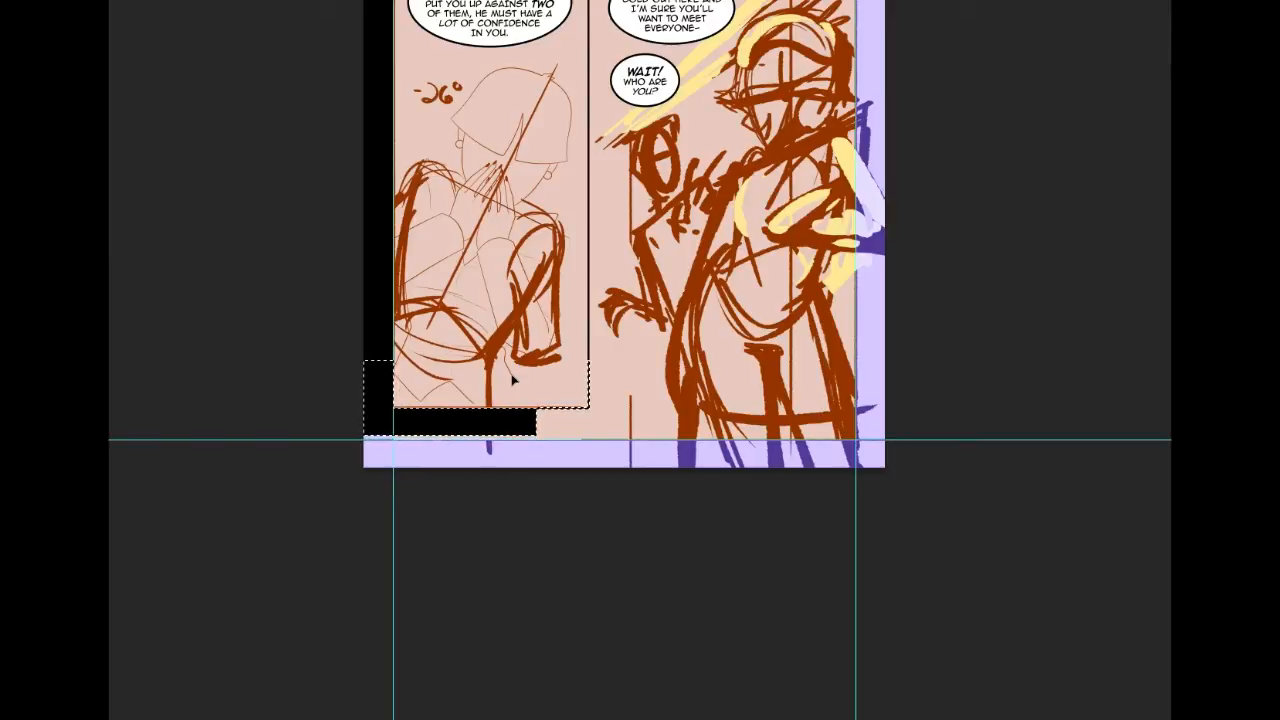
{"action": "key", "text": "ctrl+d"}
Step: Stretch the black area beneath the lower-left panel down past the bottom edge of the page
{"action": "left_click_drag", "start_coordinate": [349, 422], "coordinate": [601, 509]}
{"action": "key", "text": "ctrl+t"}
{"action": "left_click_drag", "start_coordinate": [490, 468], "coordinate": [500, 719]}
{"action": "key", "text": "Return"}
{"action": "key", "text": "ctrl+d"}
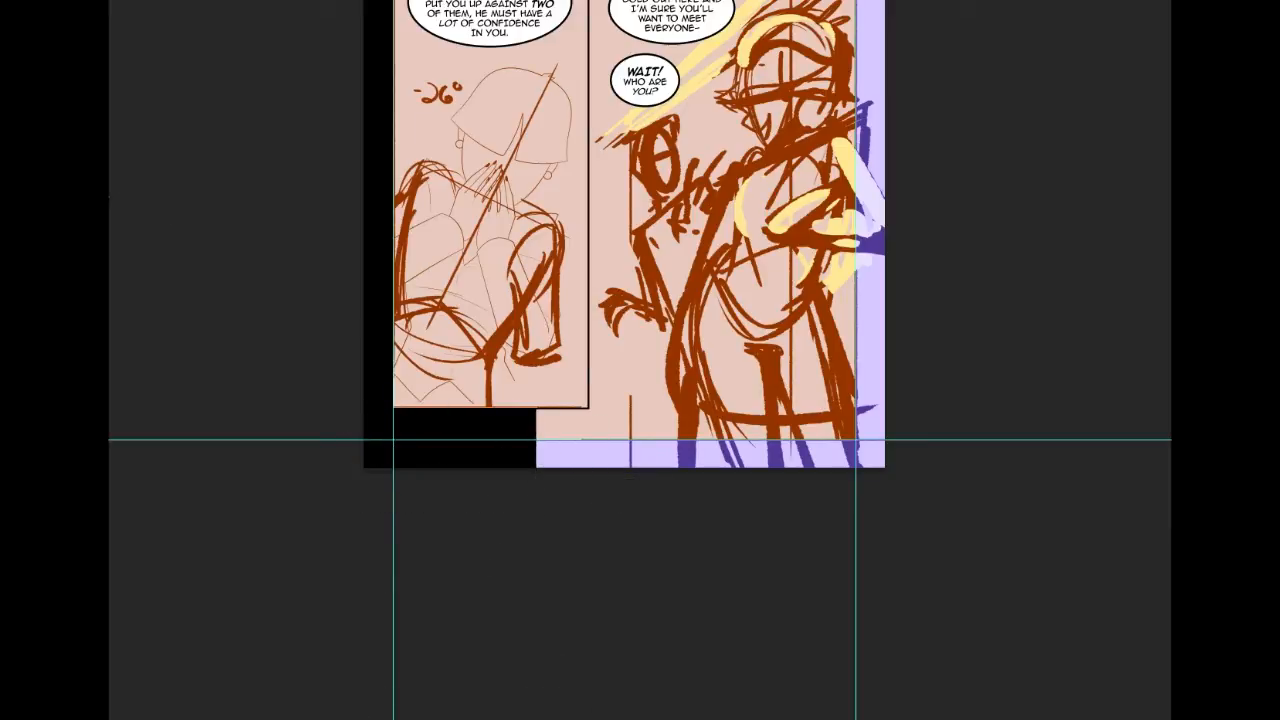
{"action": "left_click", "coordinate": [463, 420], "text": "alt"}
Step: Try moving the "A grey... two, actually." balloon to the bottom of the eye panel
{"action": "left_click_drag", "start_coordinate": [560, 260], "coordinate": [602, 552]}
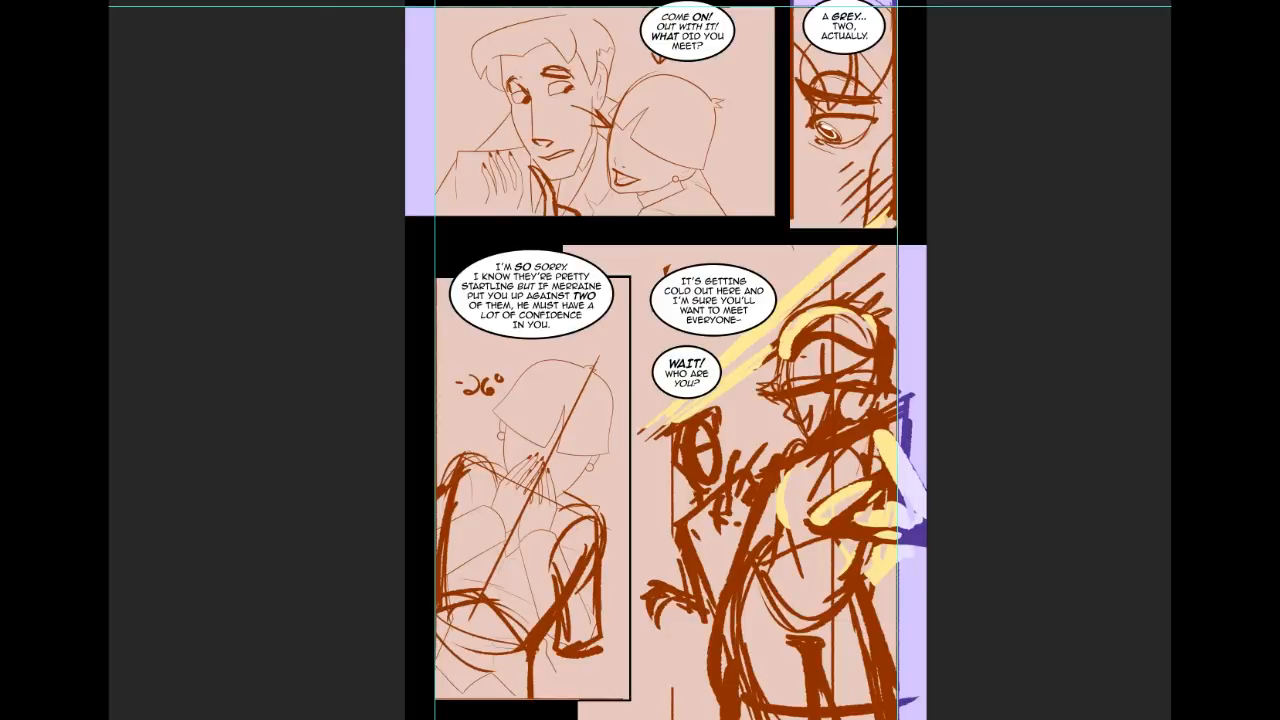
{"action": "left_click_drag", "start_coordinate": [640, 360], "coordinate": [686, 382]}
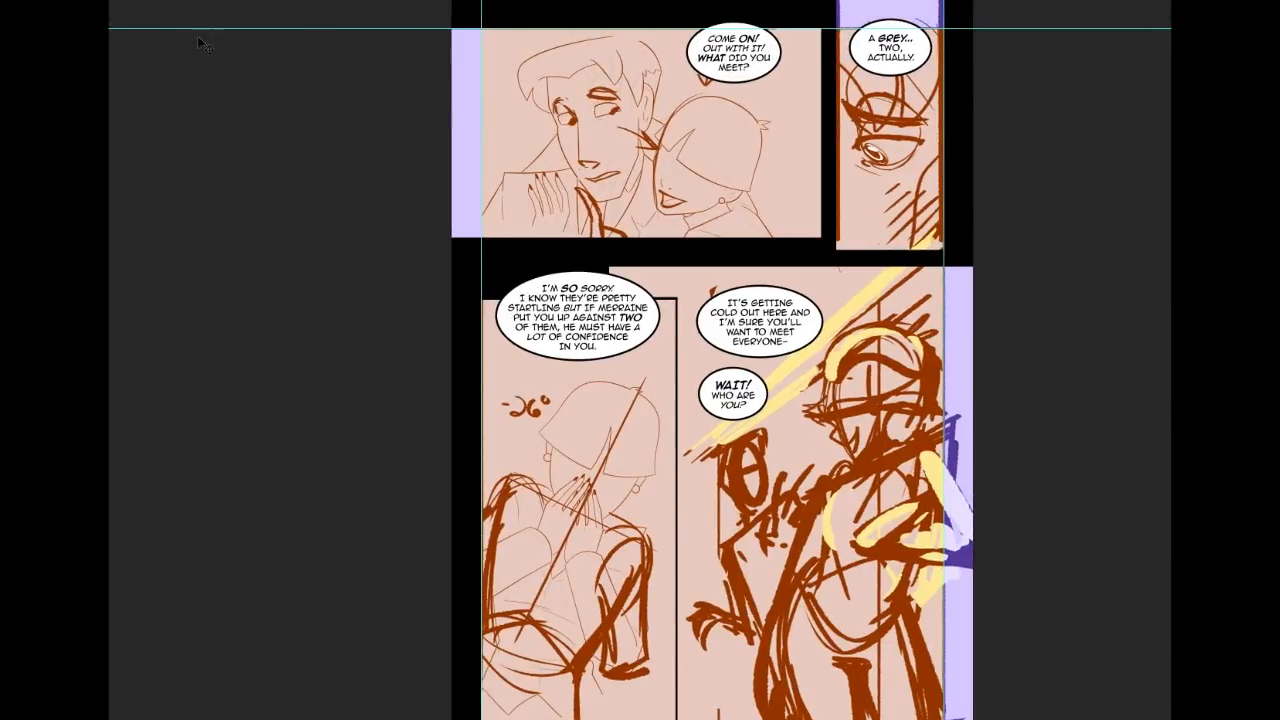
{"action": "scroll", "coordinate": [640, 360], "scroll_direction": "right", "scroll_amount": 3}
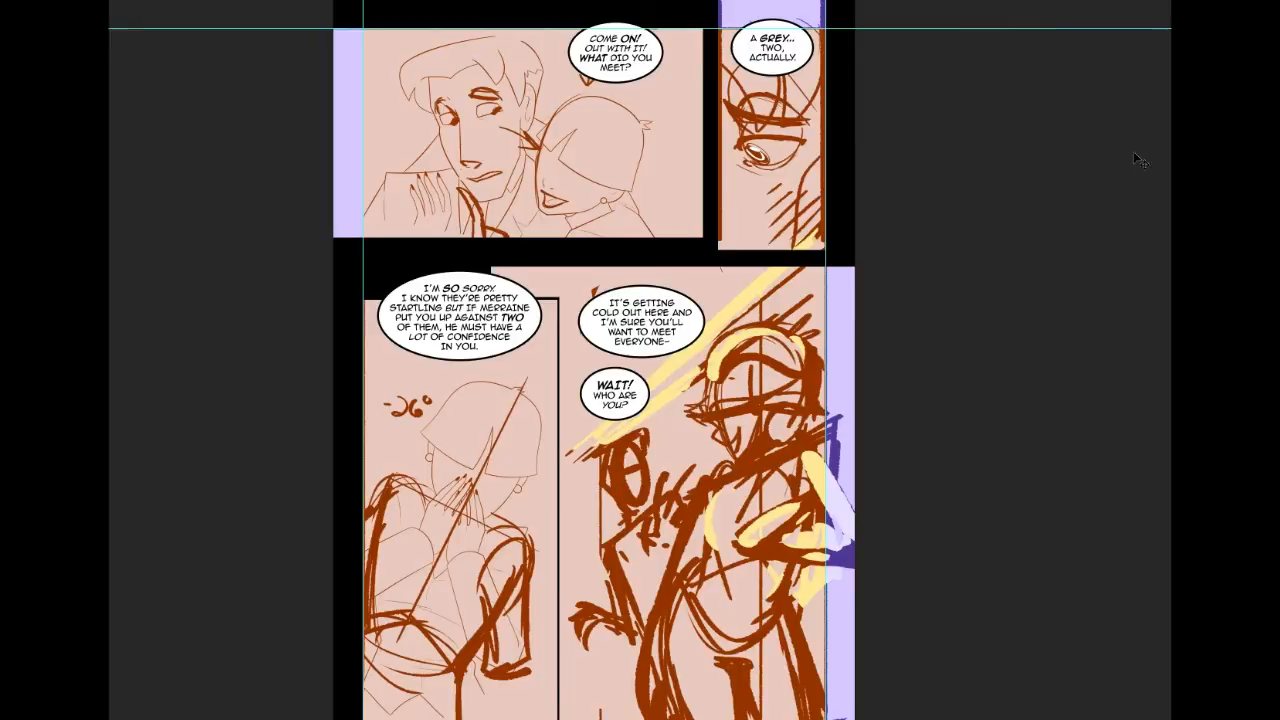
{"action": "scroll", "coordinate": [617, 360], "scroll_direction": "left", "scroll_amount": 2}
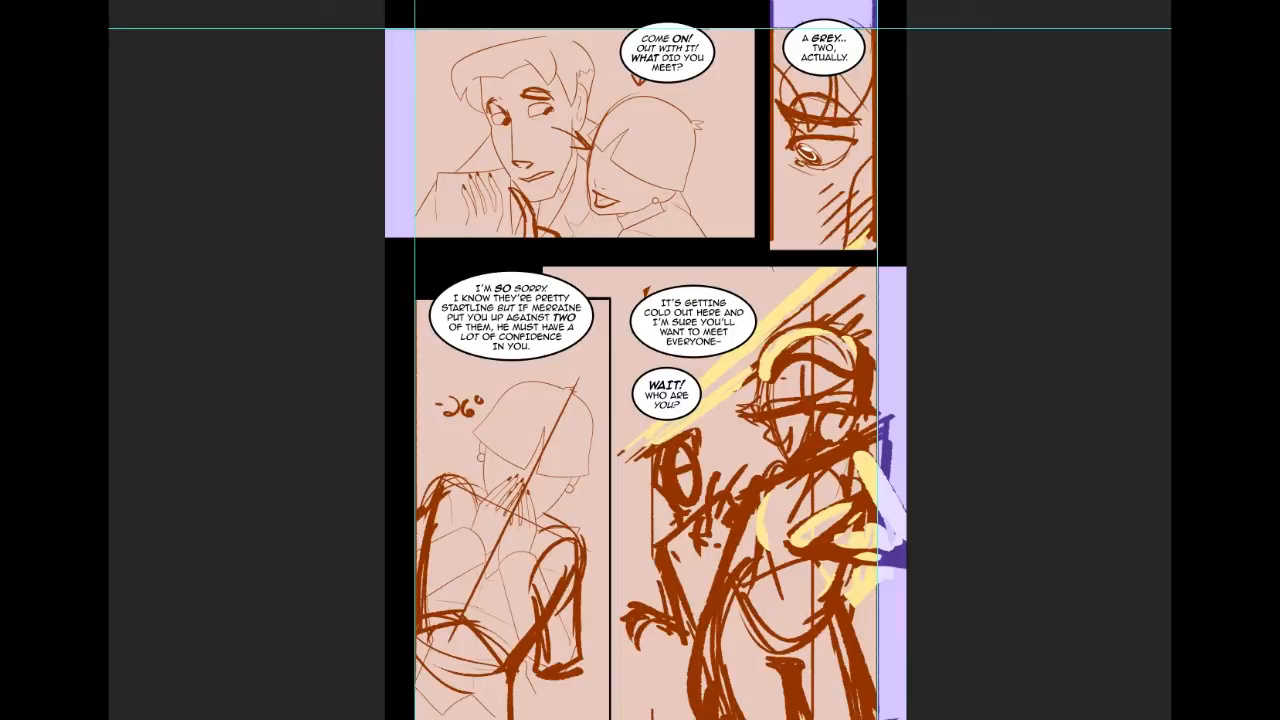
{"action": "left_click_drag", "start_coordinate": [758, 14], "coordinate": [906, 124]}
{"action": "left_click_drag", "start_coordinate": [845, 65], "coordinate": [833, 247]}
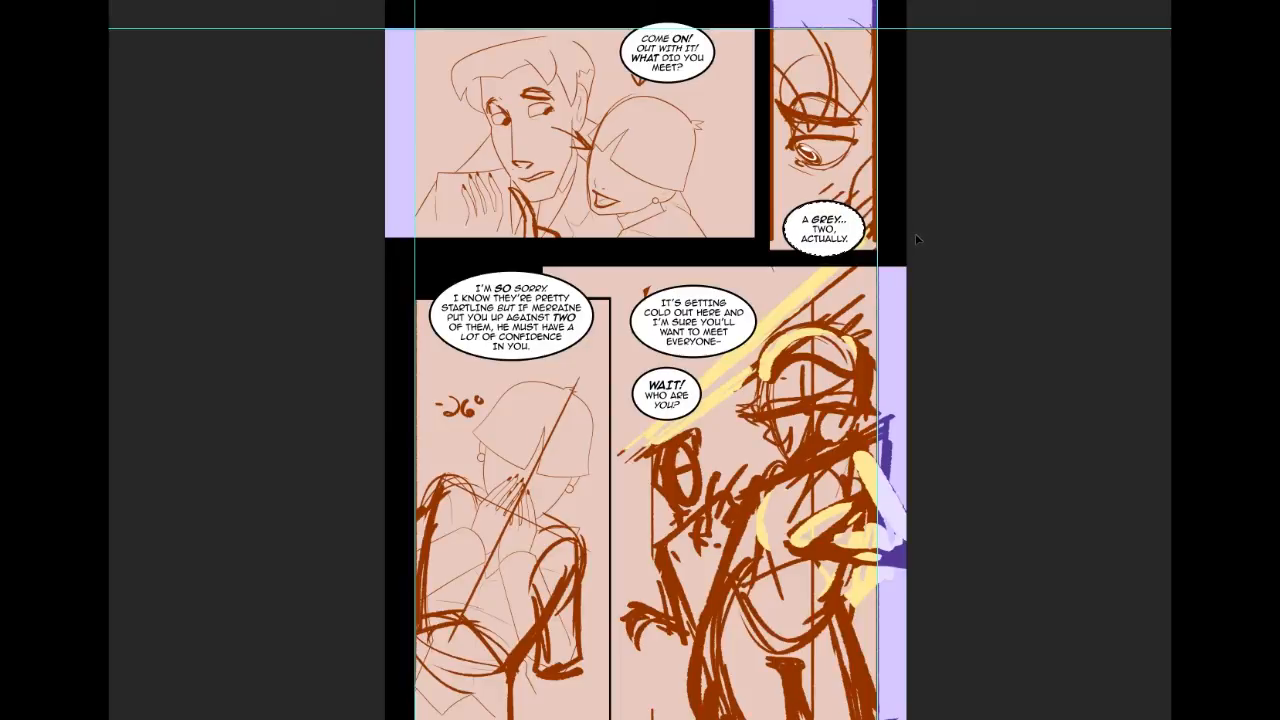
{"action": "key", "text": "ctrl+z"}
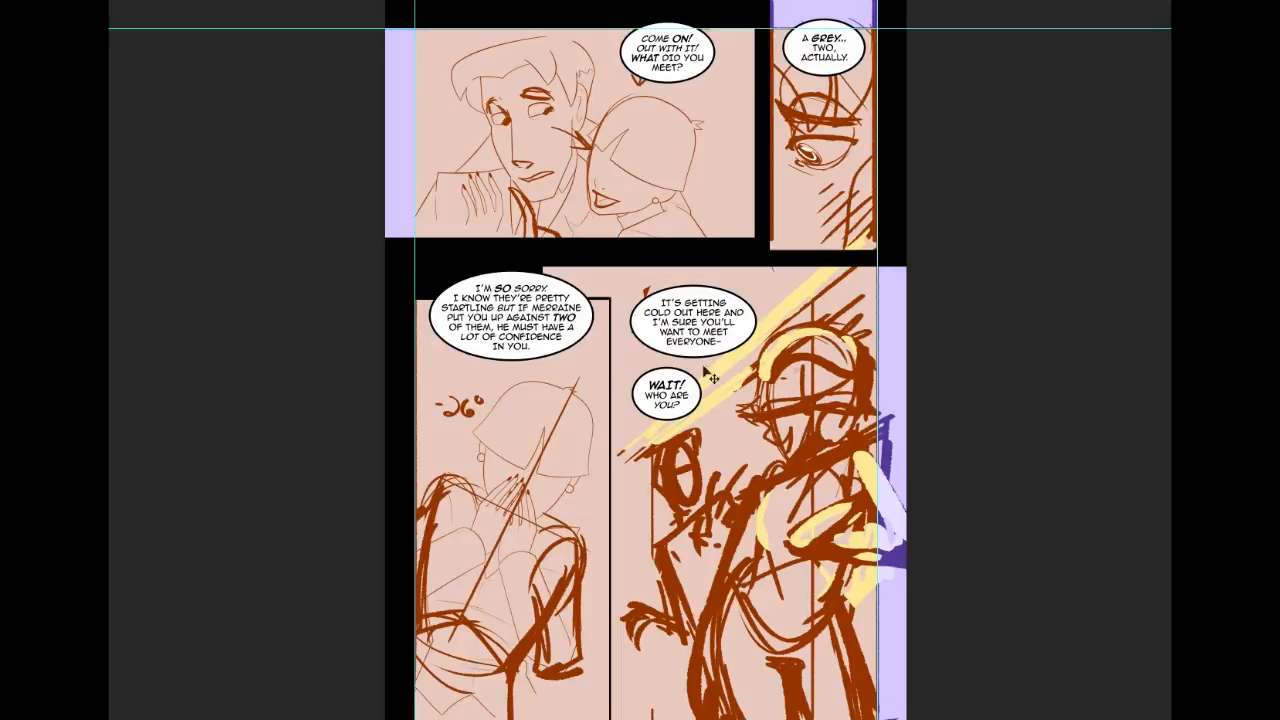
Step: Examine the page layout and reading flow, both with and without the black panel borders
{"action": "scroll", "coordinate": [640, 360], "scroll_direction": "down", "scroll_amount": 2}
{"action": "scroll", "coordinate": [640, 360], "scroll_direction": "right", "scroll_amount": 3}
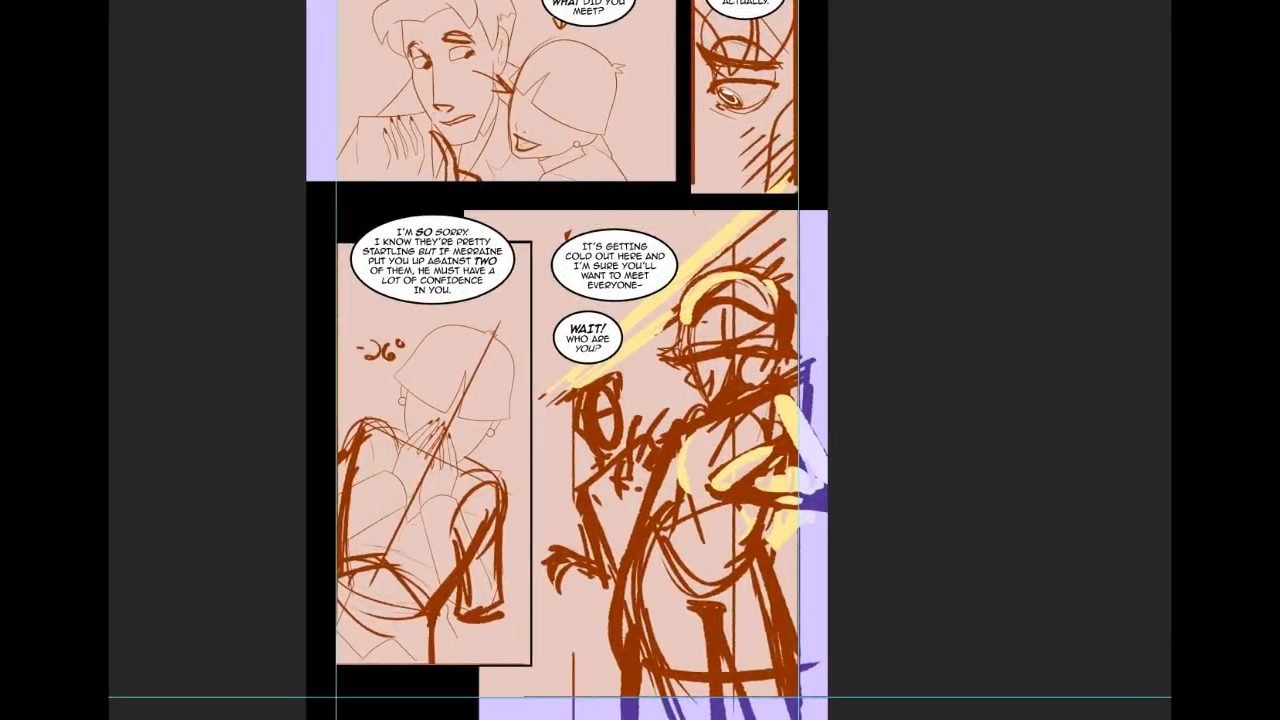
{"action": "scroll", "coordinate": [640, 360], "scroll_direction": "up", "scroll_amount": 2}
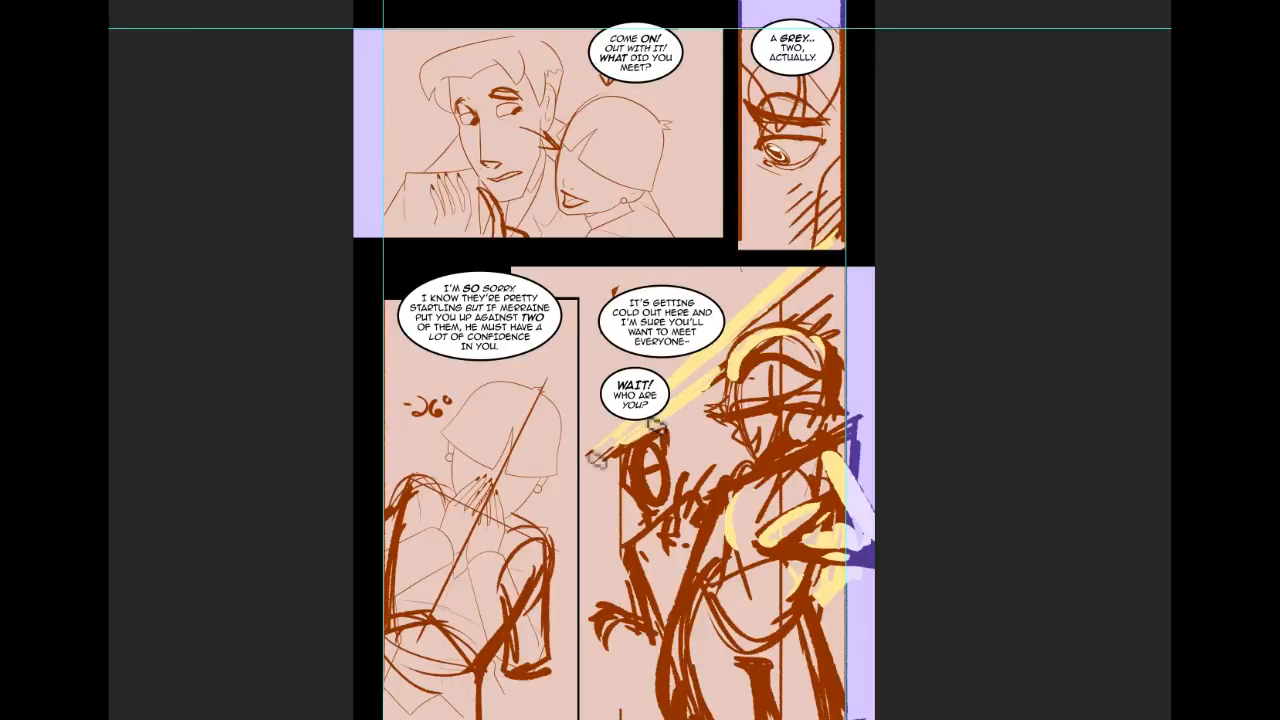
{"action": "scroll", "coordinate": [1042, 178], "scroll_direction": "left", "scroll_amount": 1}
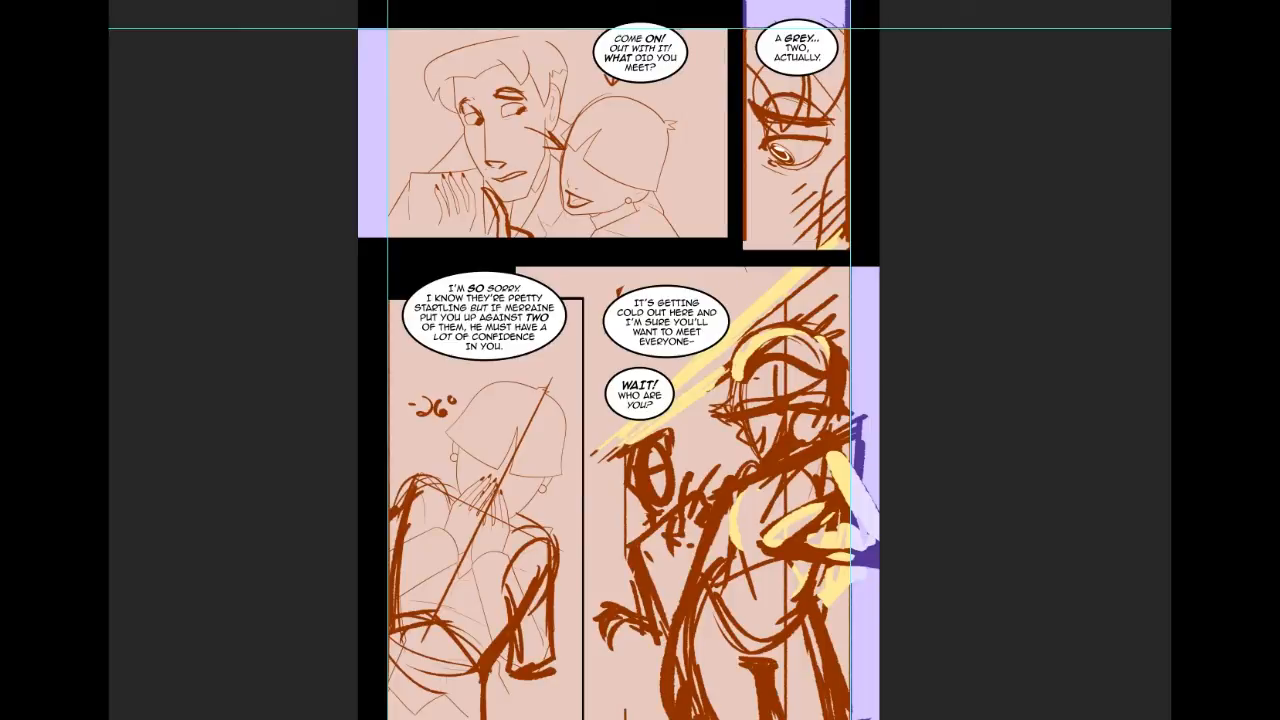
{"action": "scroll", "coordinate": [640, 360], "scroll_direction": "down", "scroll_amount": 2}
{"action": "scroll", "coordinate": [640, 360], "scroll_direction": "left", "scroll_amount": 1}
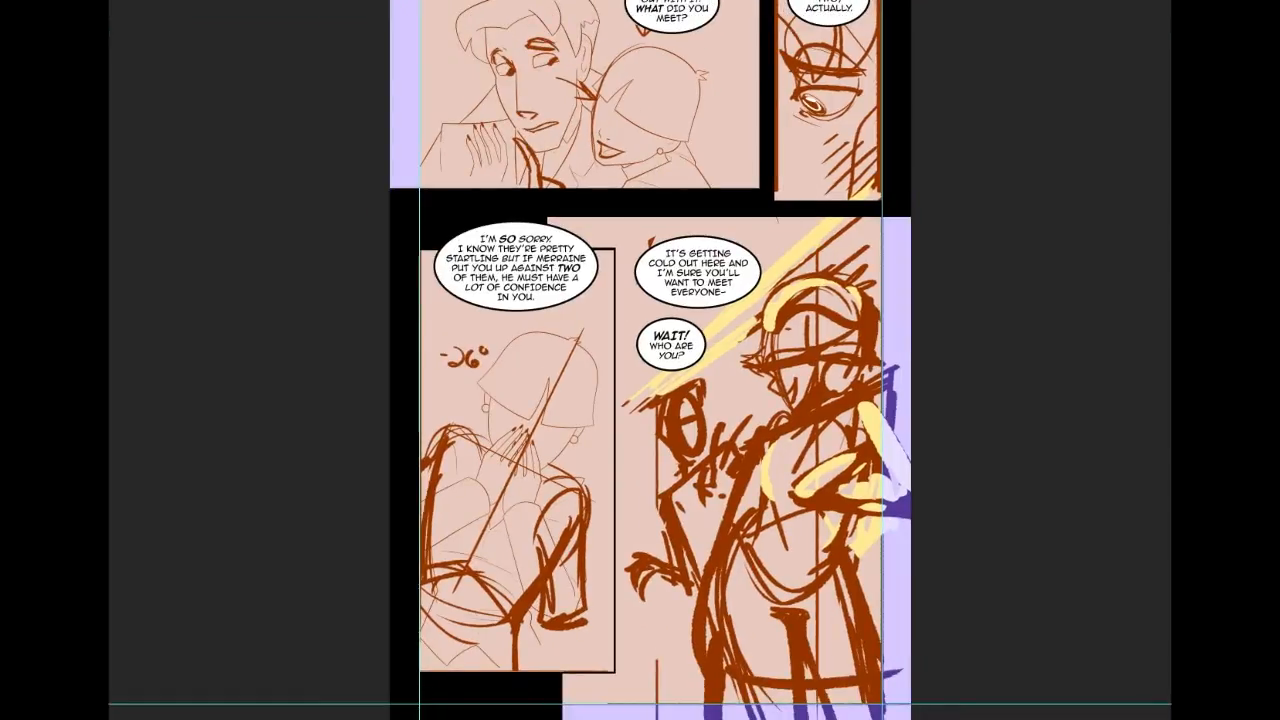
{"action": "left_click", "coordinate": [1166, 155]}
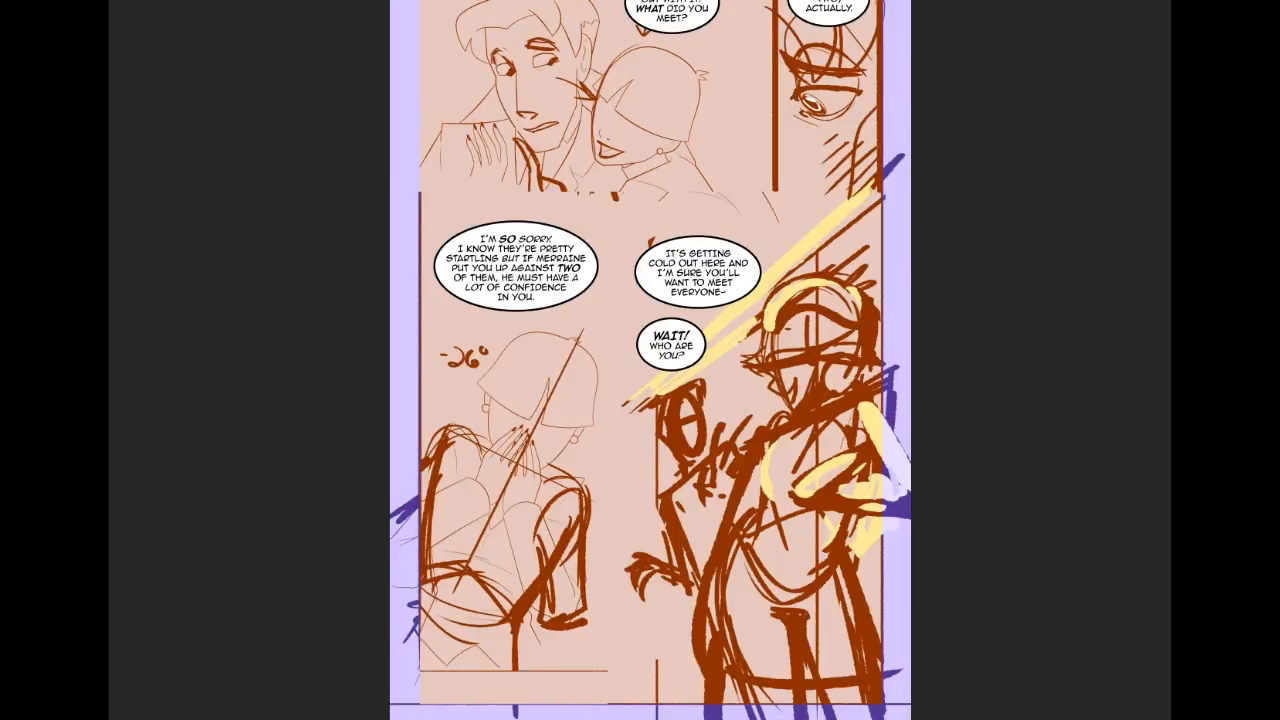
{"action": "key", "text": "ctrl+z"}
{"action": "scroll", "coordinate": [640, 360], "scroll_direction": "up", "scroll_amount": 2}
{"action": "scroll", "coordinate": [640, 360], "scroll_direction": "left", "scroll_amount": 2}
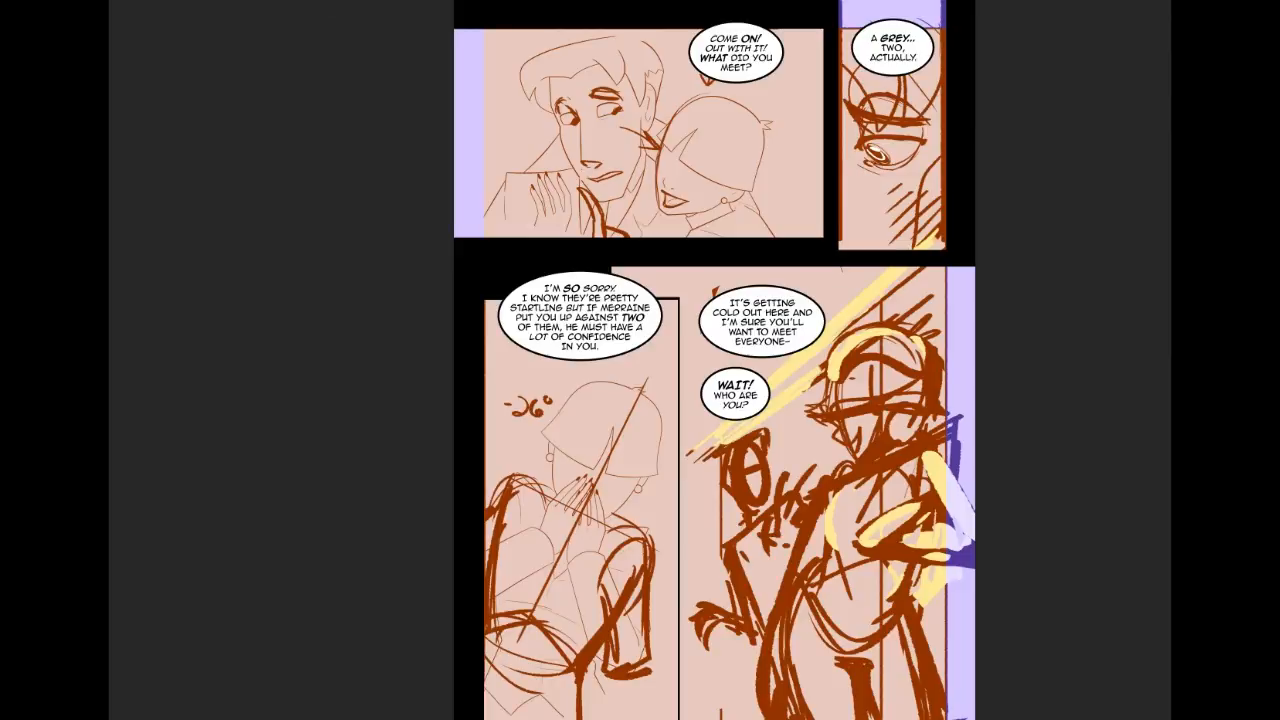
Step: Switch to Adobe Bridge and preview ch_05_159.psd and ch_05_160.psd together with the current page
{"action": "left_click", "coordinate": [829, 226]}
{"action": "key", "text": "ctrl+d"}
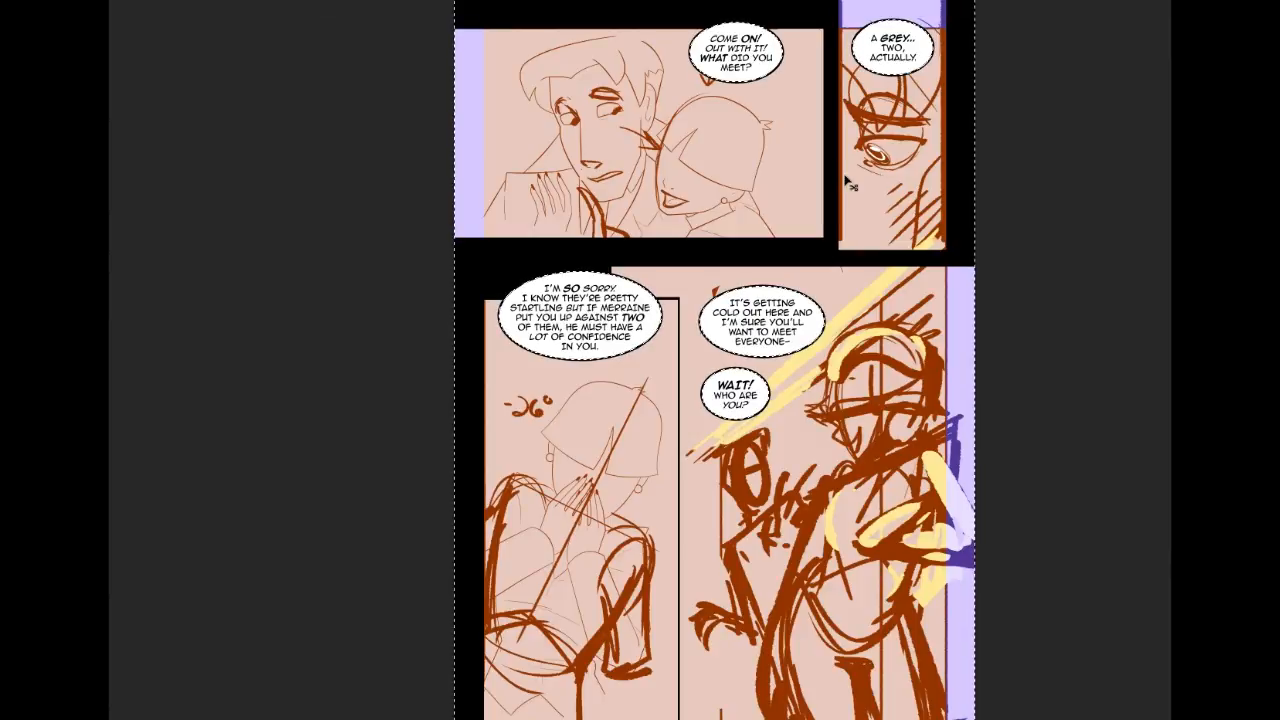
{"action": "key", "text": "alt+Tab"}
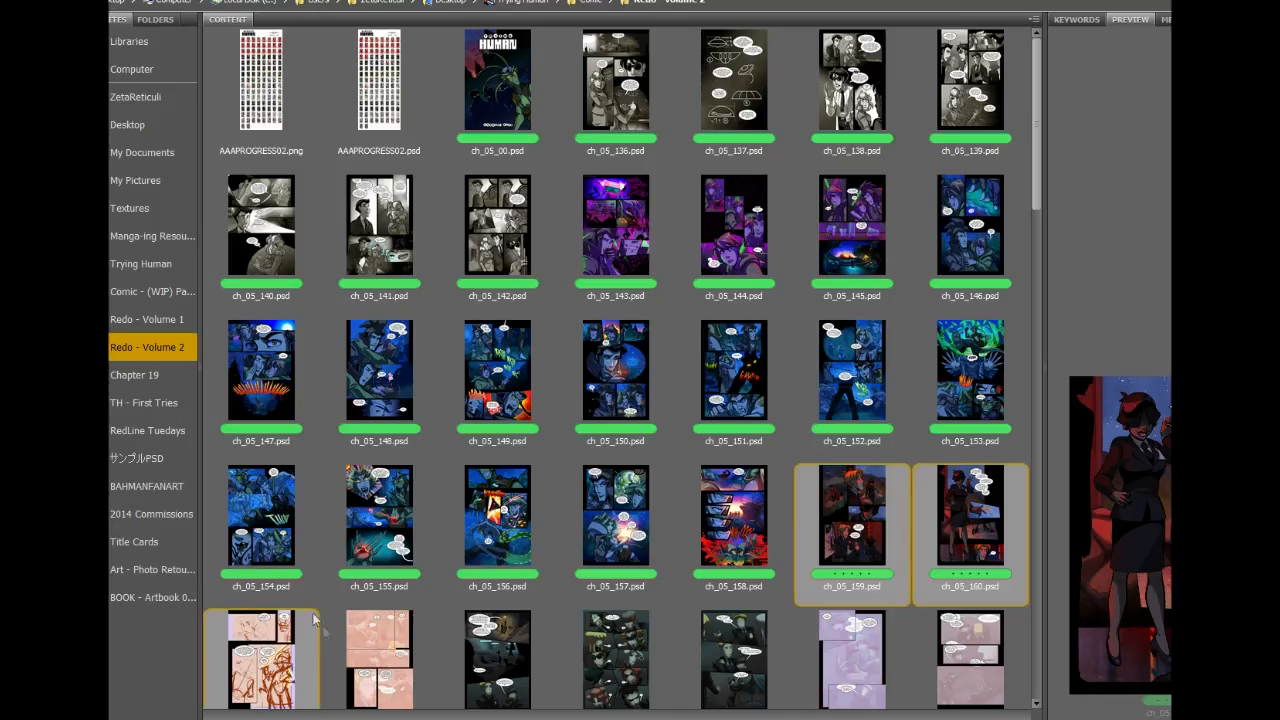
{"action": "key", "text": "space"}
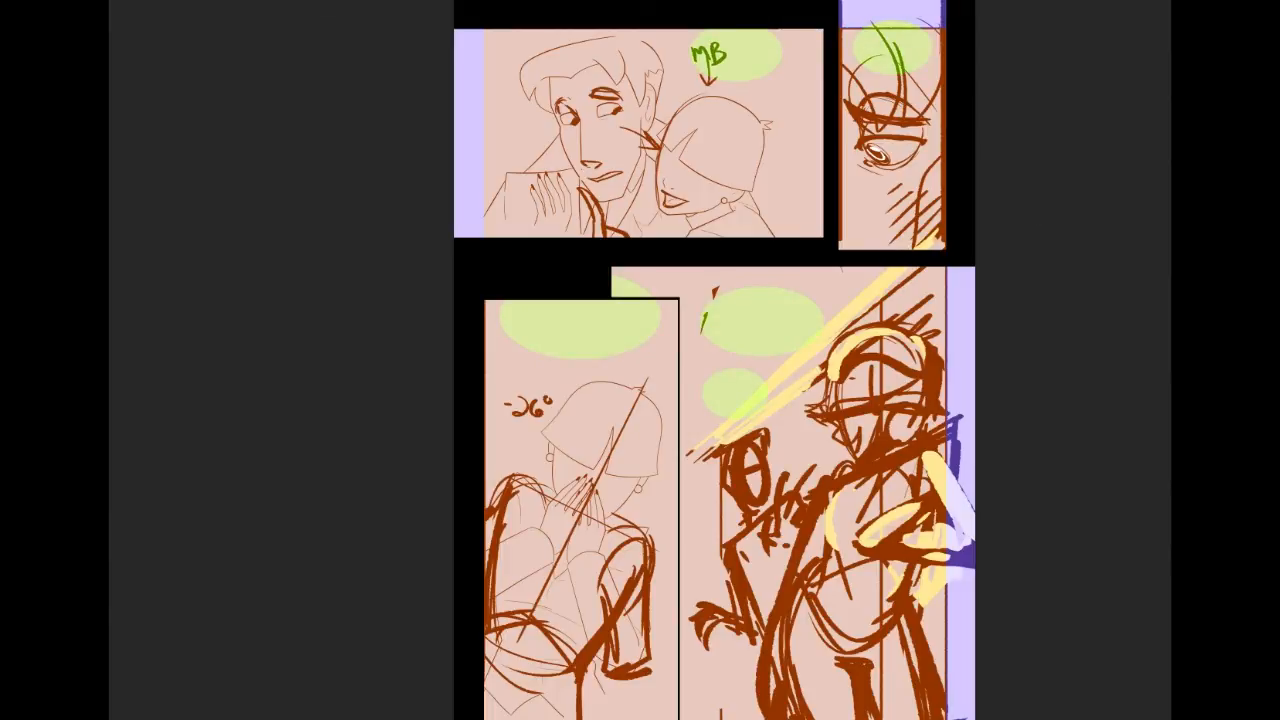
Step: Select the area of the first panel on the balloon-free page and copy it
{"action": "key", "text": "ctrl+t"}
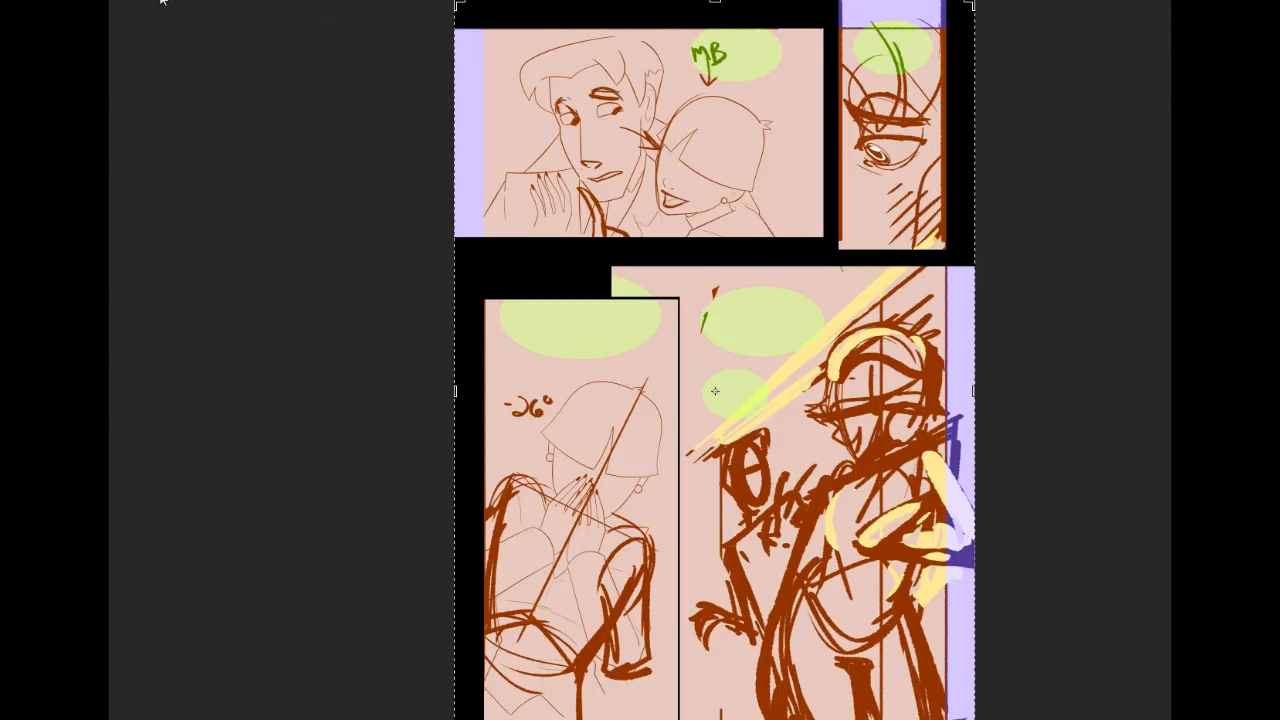
{"action": "key", "text": "Return"}
{"action": "left_click", "coordinate": [612, 152]}
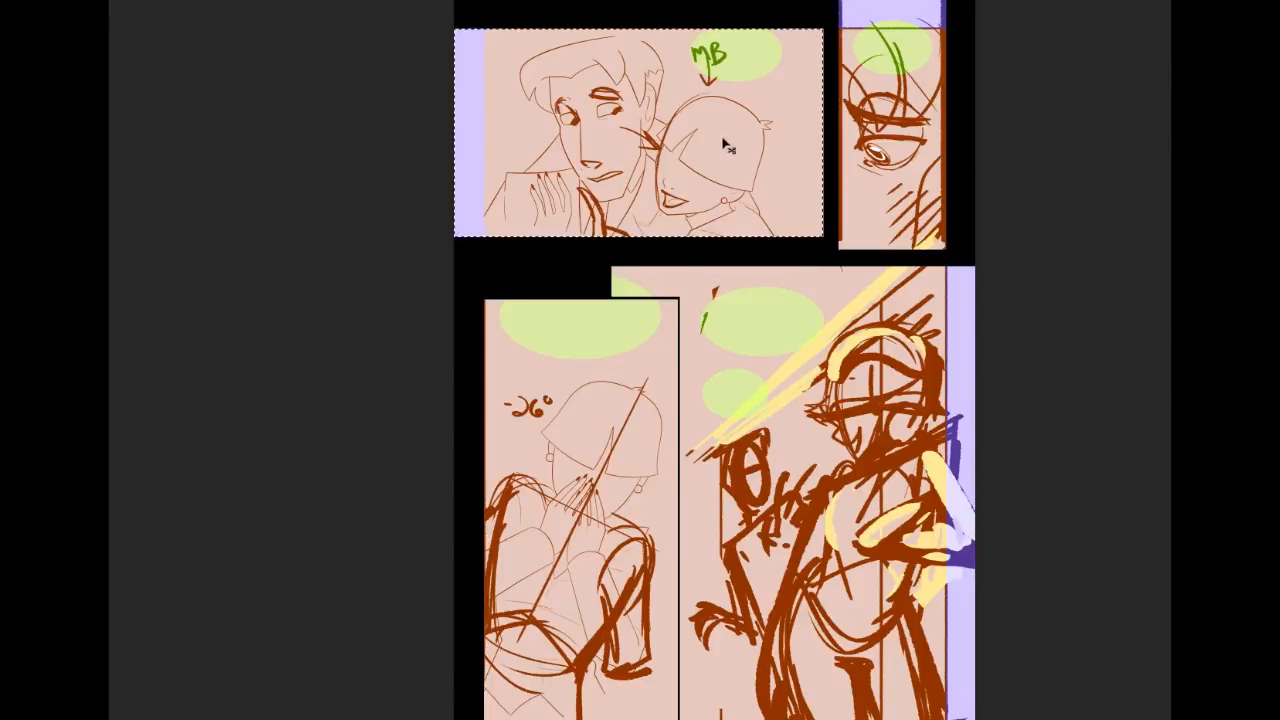
{"action": "key", "text": "ctrl+c"}
{"action": "left_click", "coordinate": [810, 243]}
Step: Open the file roughpanelredo01 from the Comic folder and clear the selection around the first panel
{"action": "left_click", "coordinate": [142, 0]}
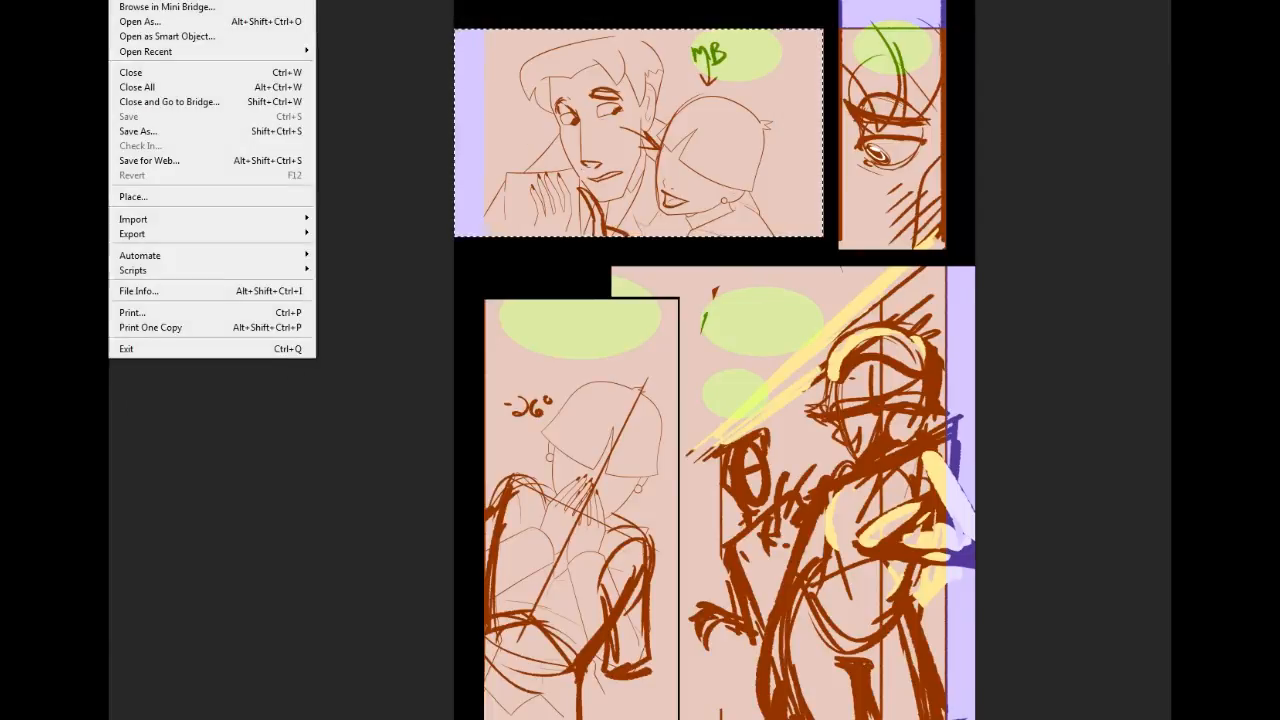
{"action": "left_click", "coordinate": [150, 0]}
{"action": "left_click", "coordinate": [841, 42]}
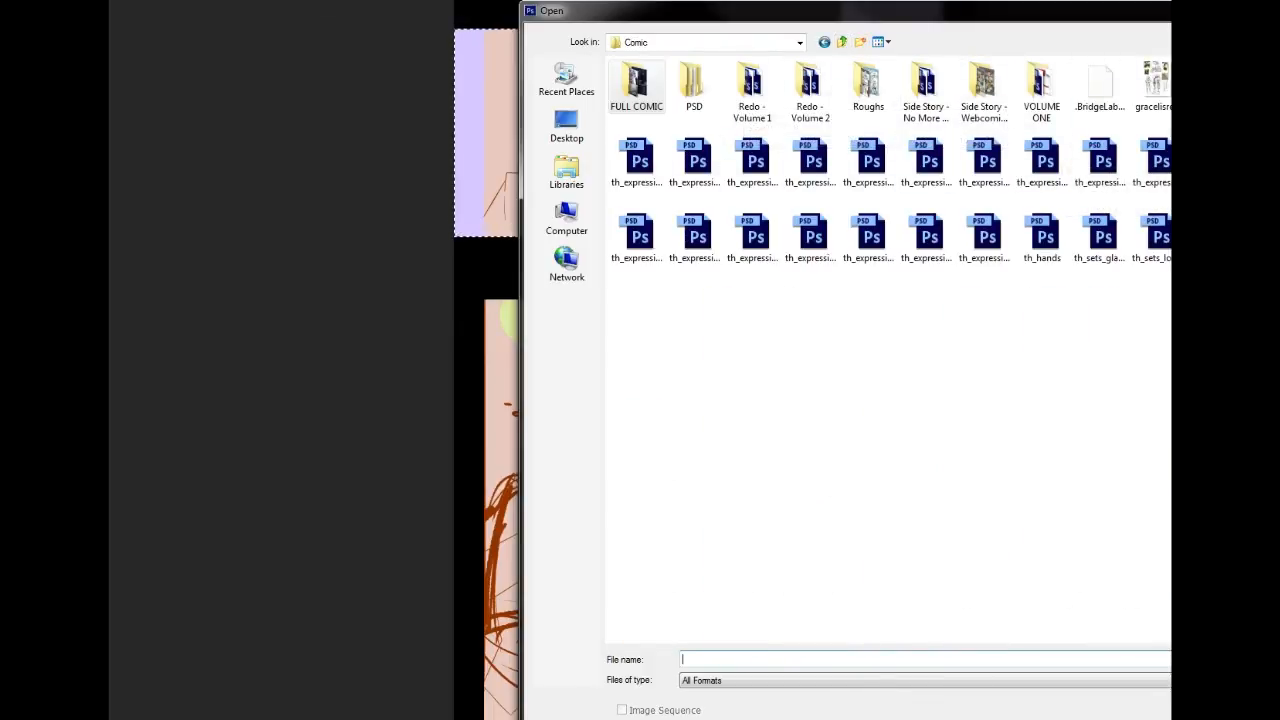
{"action": "left_click", "coordinate": [1216, 85]}
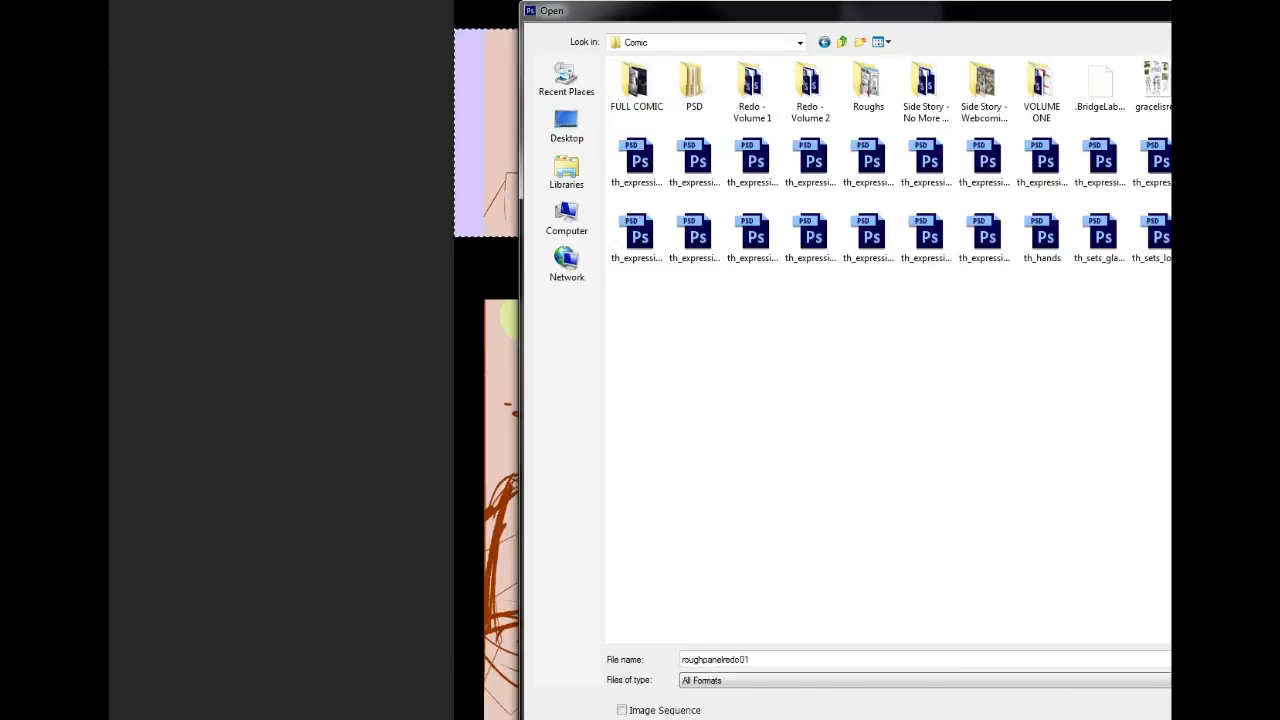
{"action": "key", "text": "Return"}
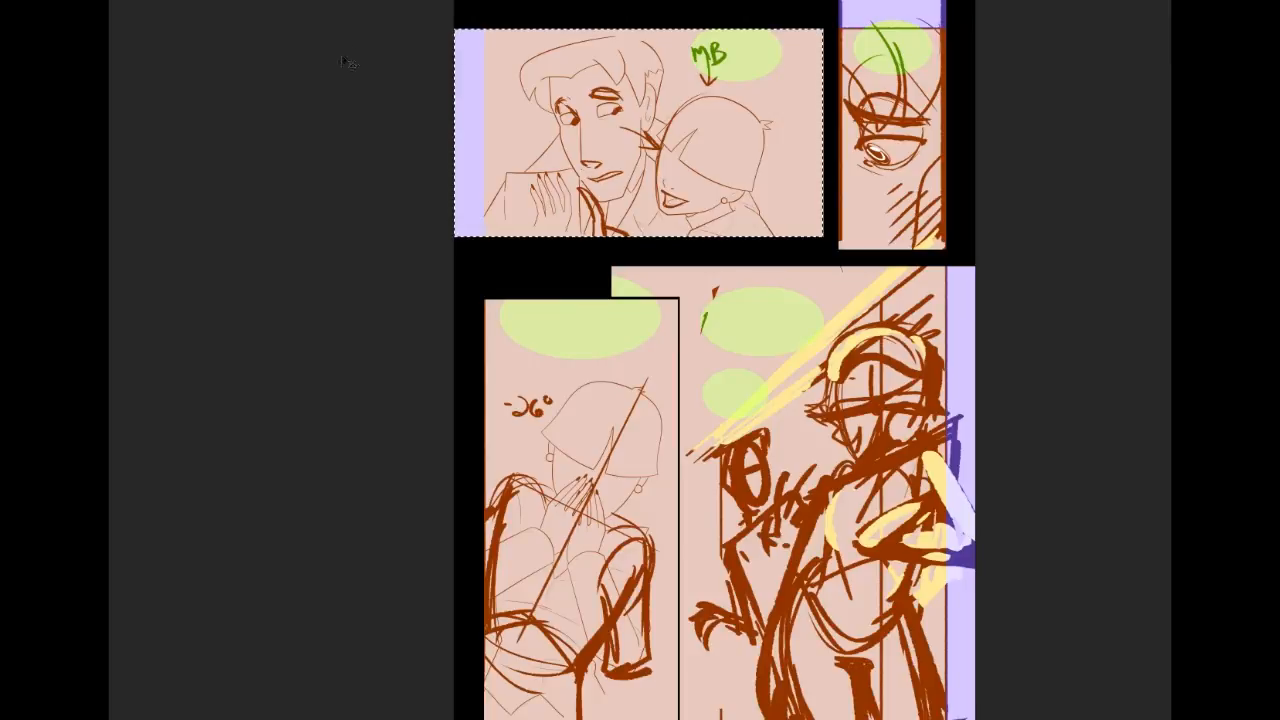
{"action": "key", "text": "ctrl+d"}
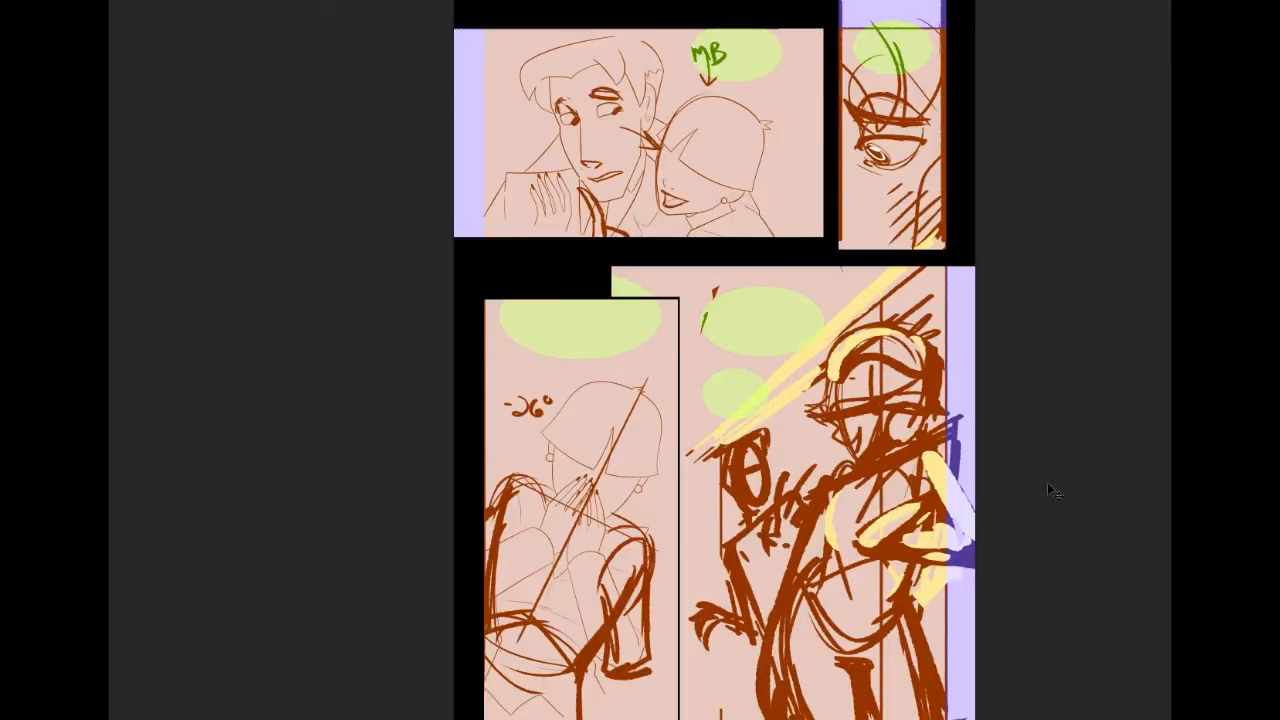